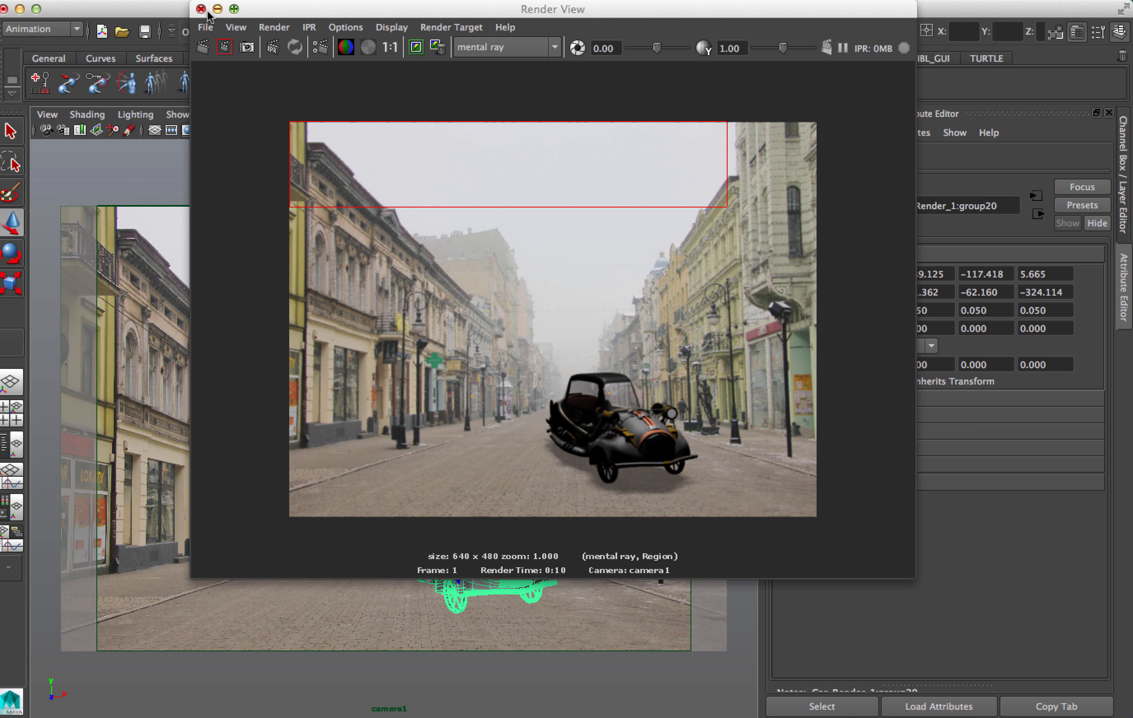
# Examine the finished car render scene, selecting its directional light and ground plane, before switching to an empty scene.
pyautogui.moveTo(209, 15); pyautogui.dragTo(802, 350)
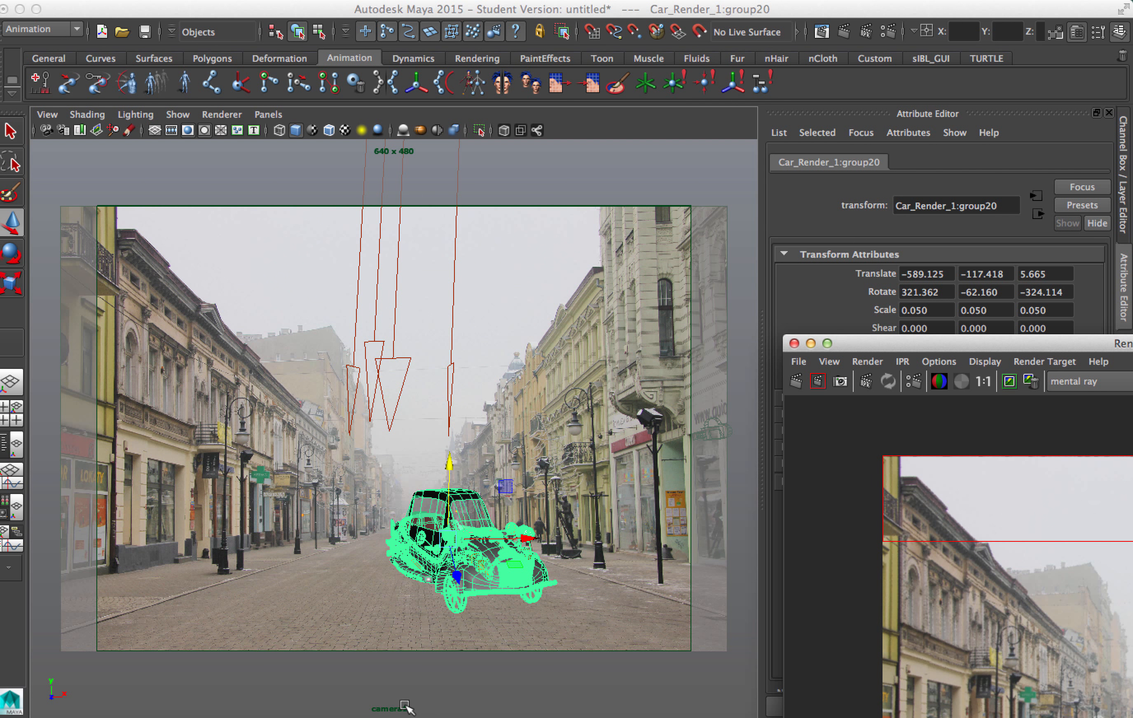
pyautogui.click(393, 353)
pyautogui.click(404, 365)
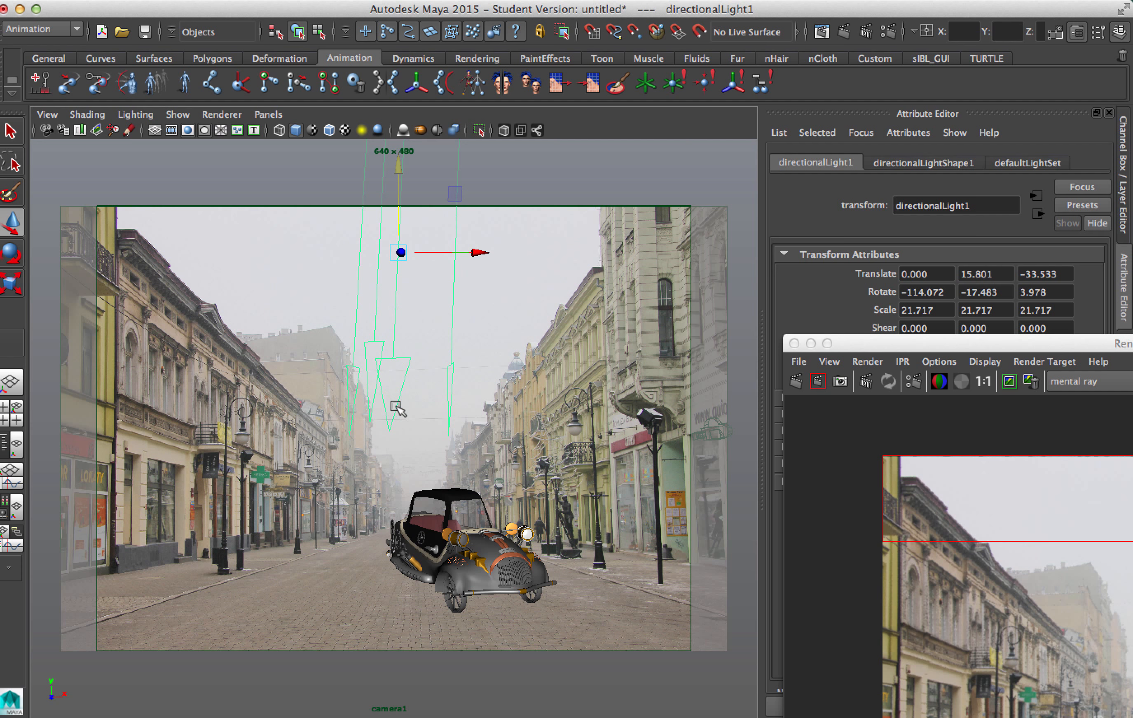
pyautogui.click(334, 589)
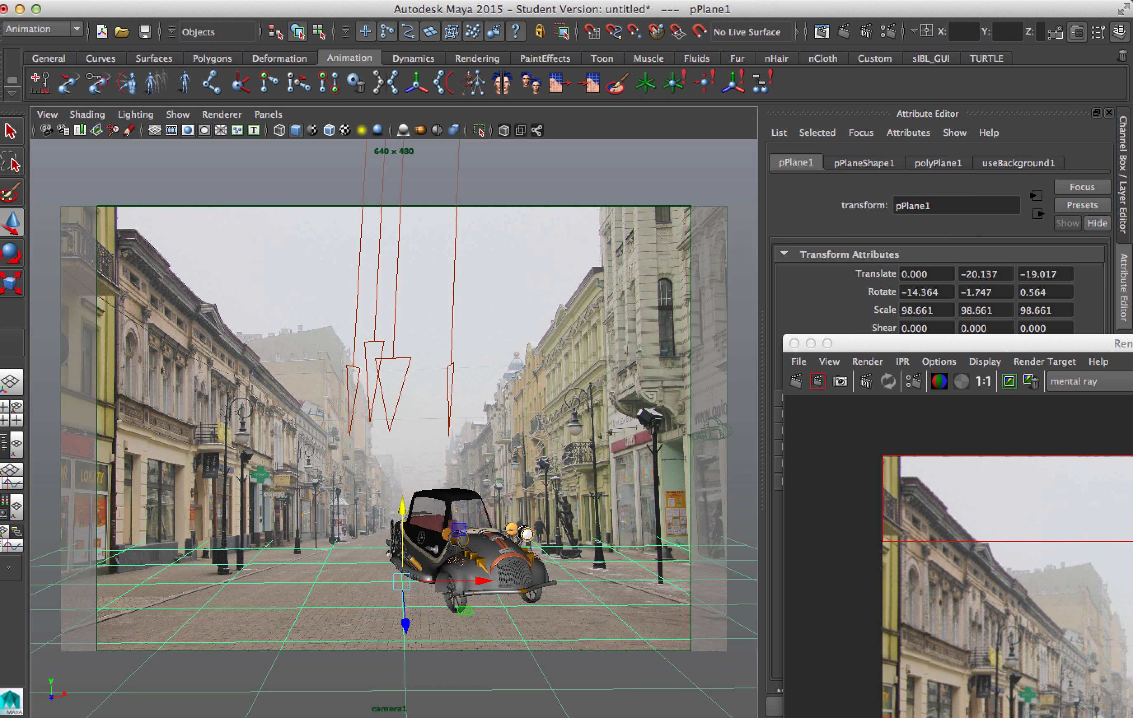
pyautogui.click(87, 2)
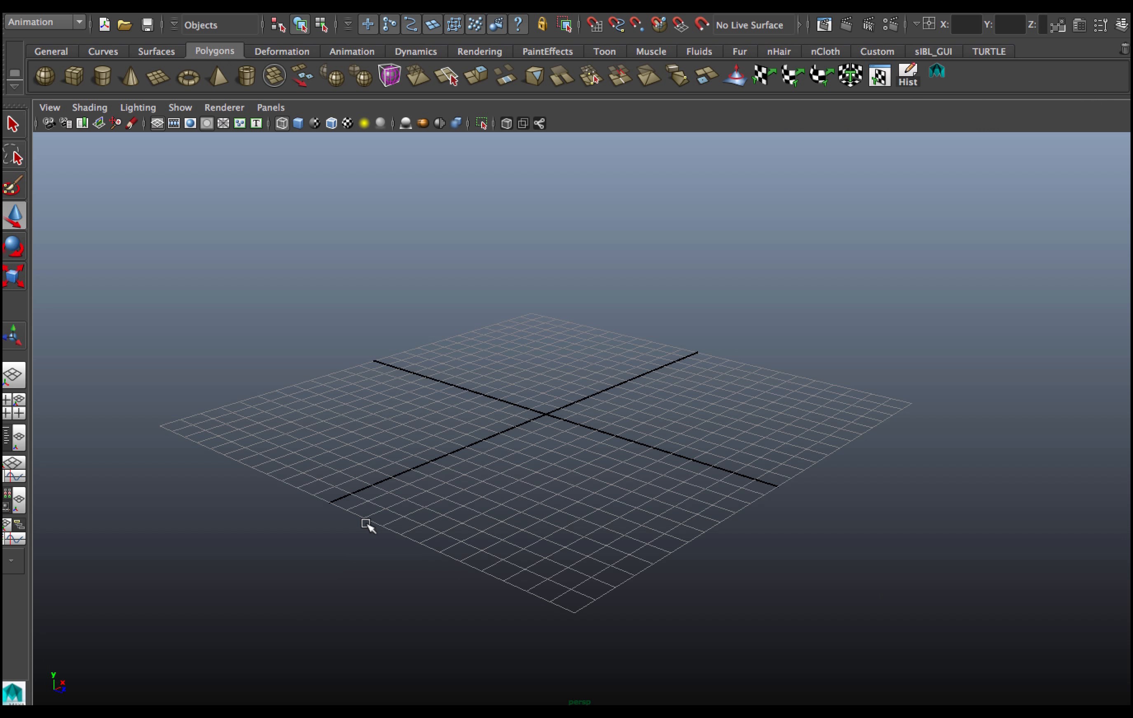
# Create a new camera in the scene.
pyautogui.click(221, 2)
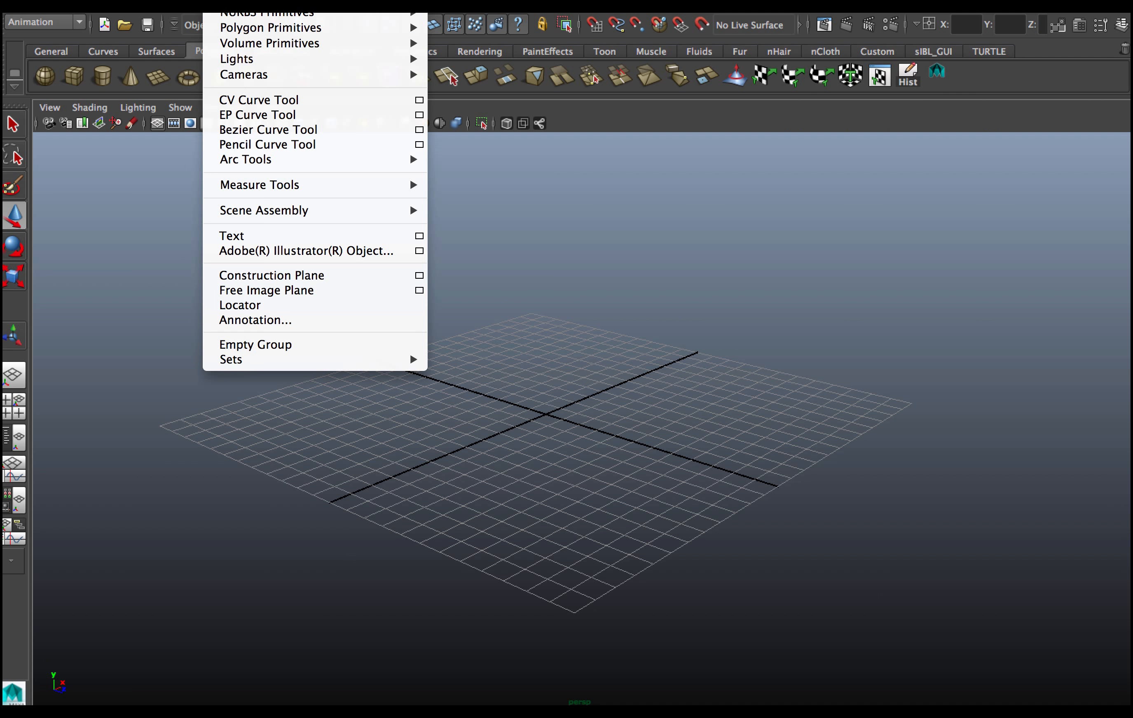
pyautogui.moveTo(229, 75)
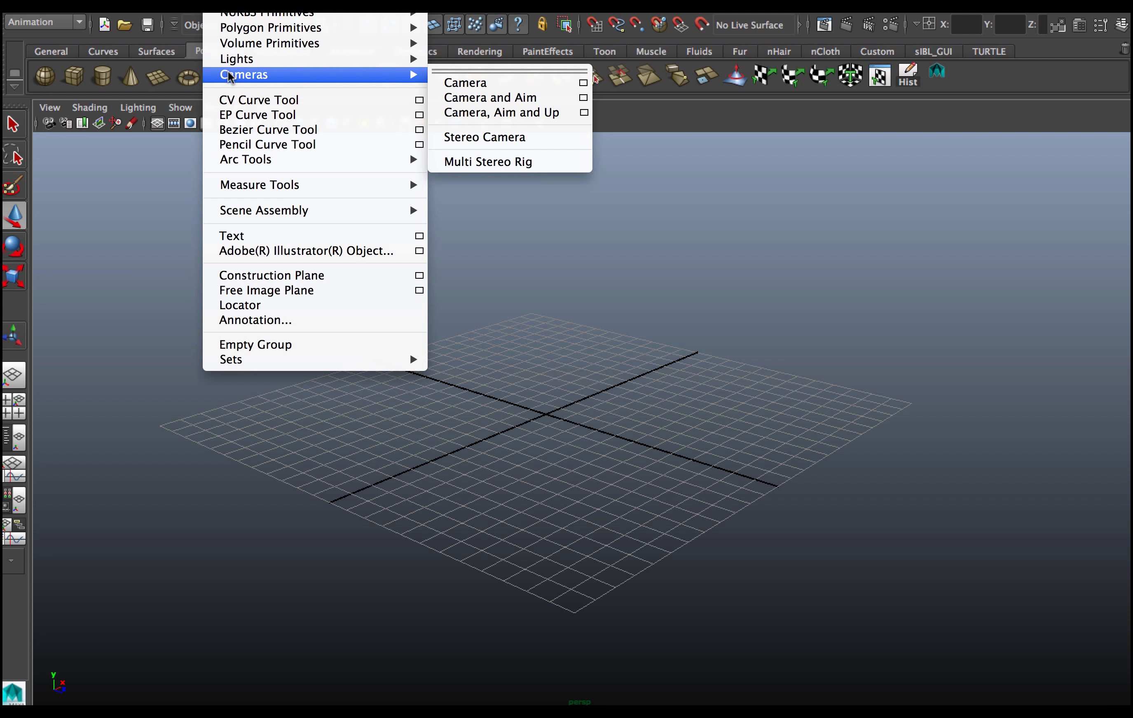
pyautogui.click(458, 84)
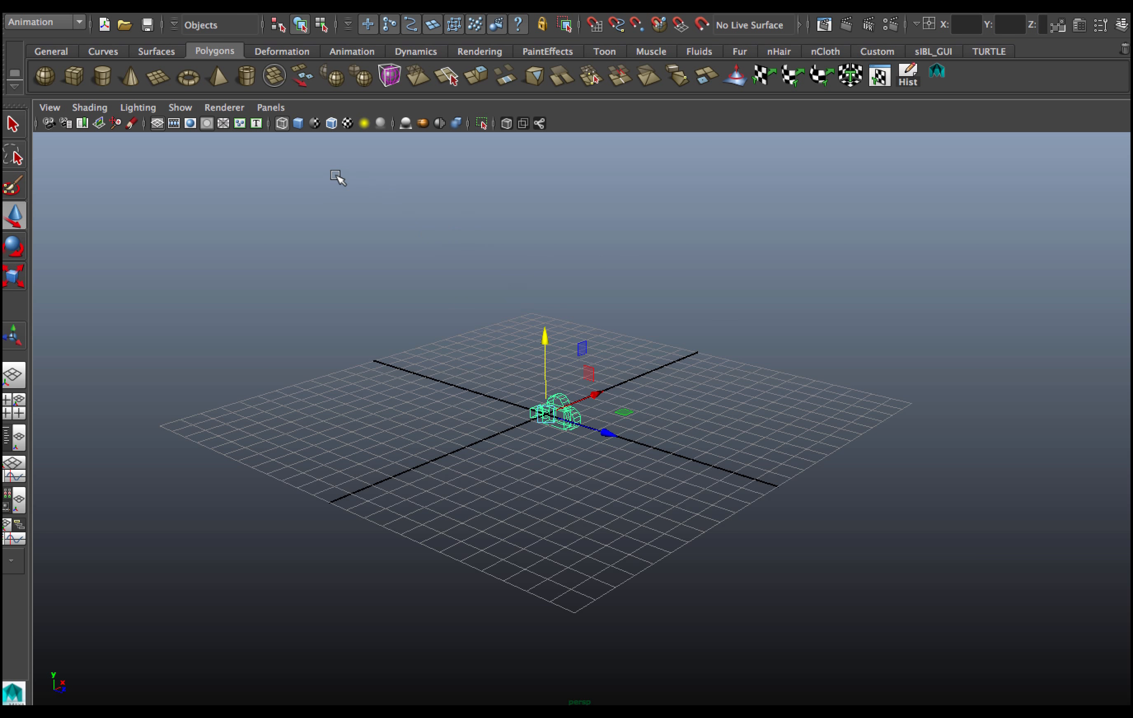
# Make the viewport look through camera1.
pyautogui.click(267, 105)
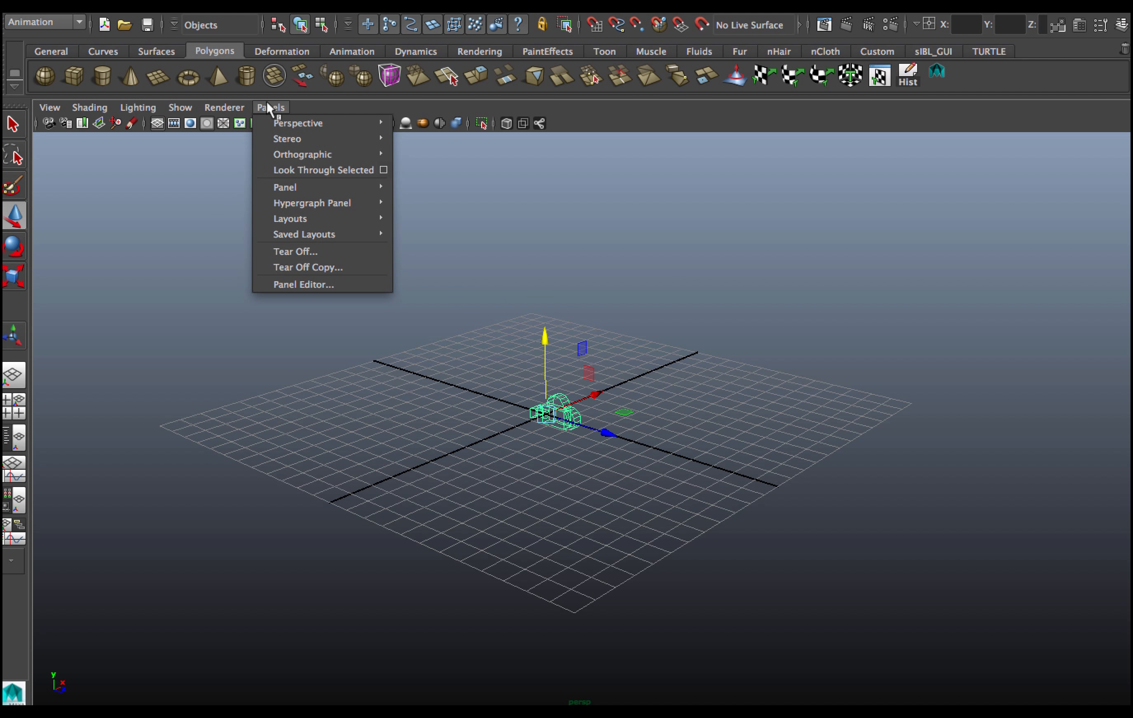
pyautogui.moveTo(266, 118)
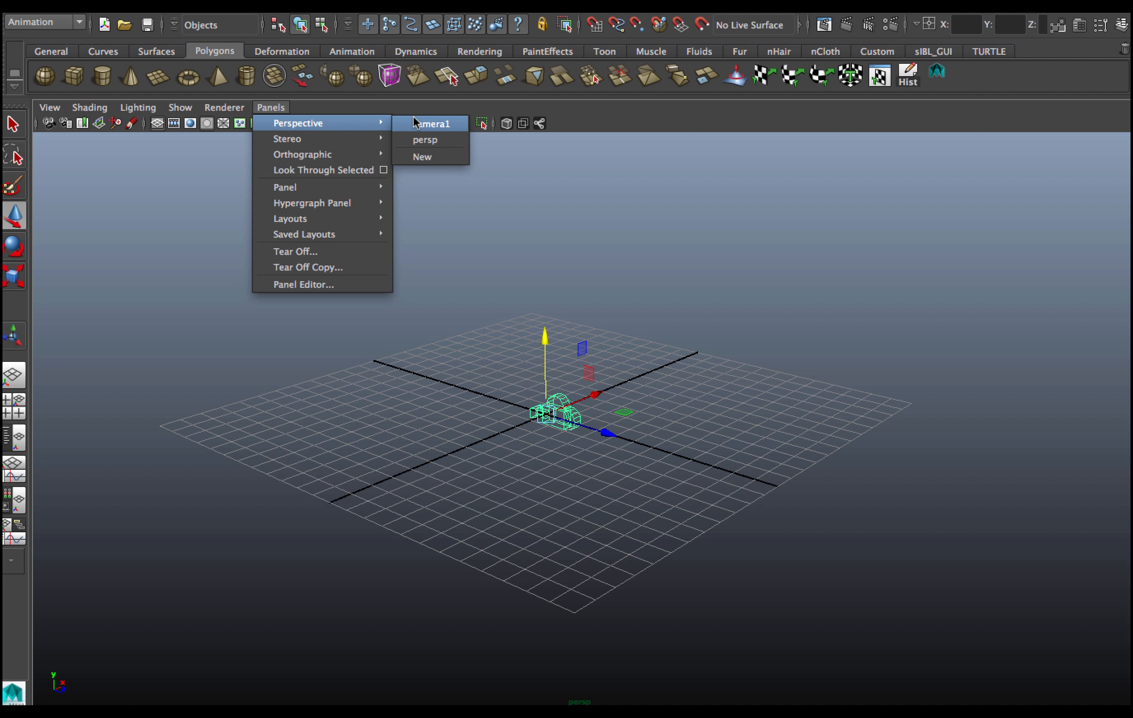
pyautogui.click(426, 124)
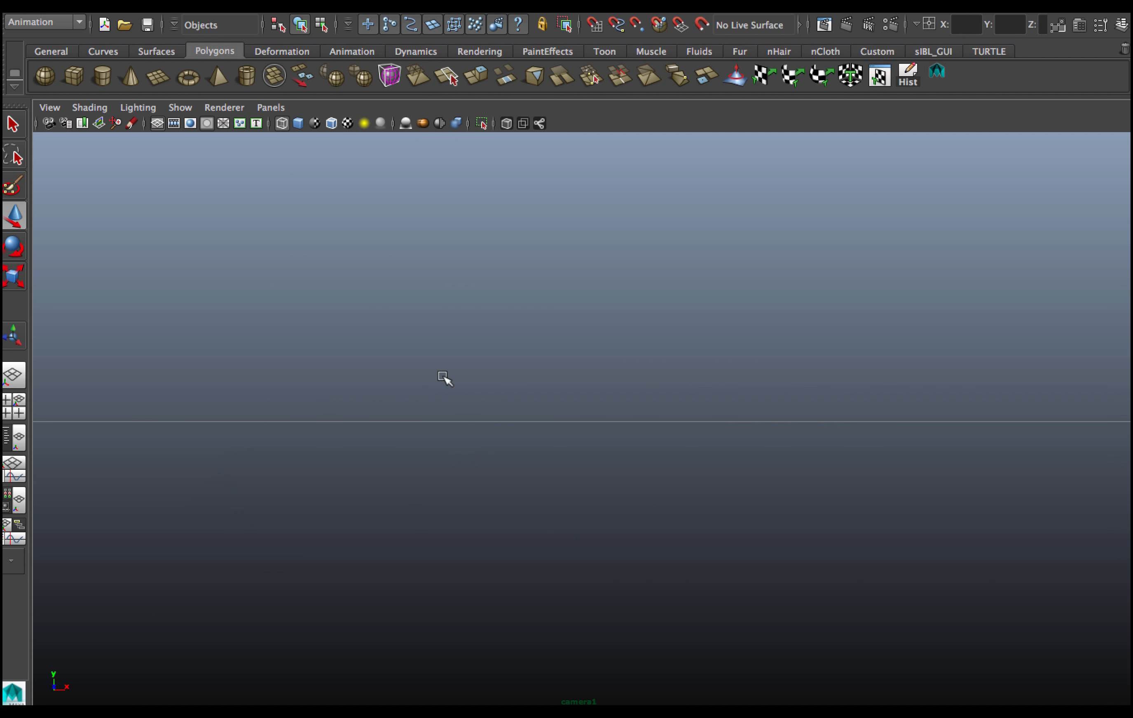
# Move camera1 so the ground grid sits low in its view, near the horizon.
pyautogui.keyDown('alt'); pyautogui.moveTo(584, 510); pyautogui.dragTo(571, 520); pyautogui.keyUp('alt')
pyautogui.keyDown('alt'); pyautogui.moveTo(609, 518); pyautogui.dragTo(464, 517, button='right'); pyautogui.keyUp('alt')
pyautogui.keyDown('alt'); pyautogui.moveTo(634, 512); pyautogui.dragTo(573, 520); pyautogui.keyUp('alt')
pyautogui.keyDown('alt'); pyautogui.moveTo(642, 527); pyautogui.dragTo(586, 531); pyautogui.keyUp('alt')
pyautogui.keyDown('alt'); pyautogui.moveTo(657, 521); pyautogui.dragTo(628, 527, button='middle'); pyautogui.keyUp('alt')
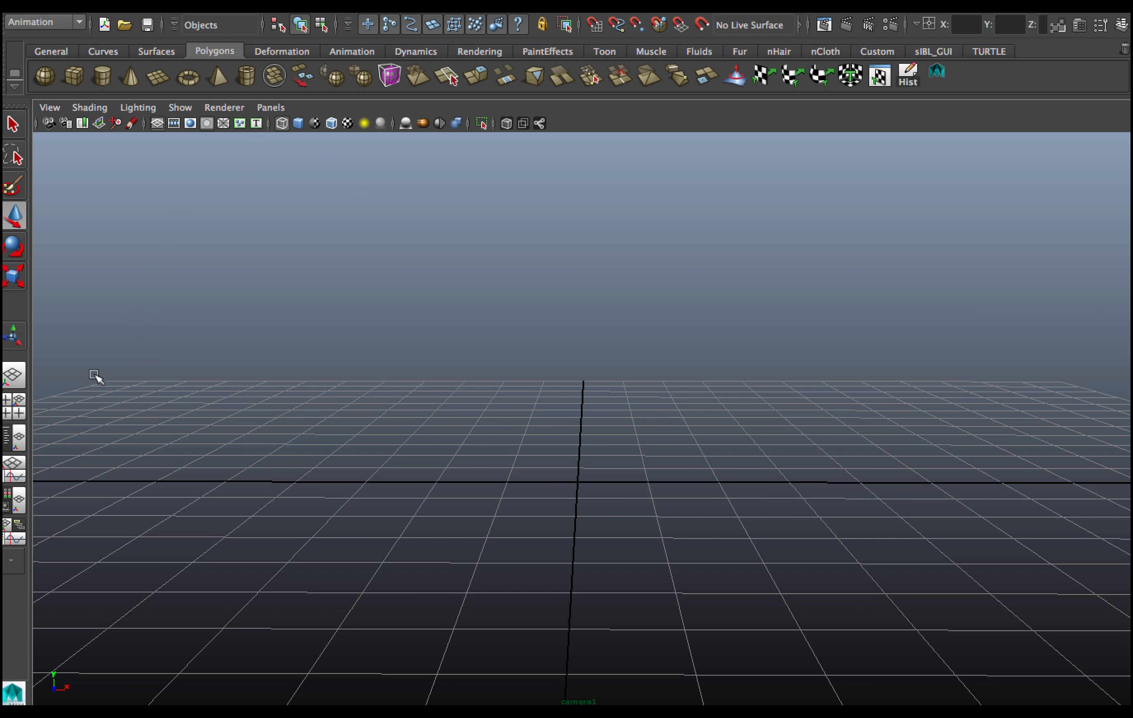
# Arrange side-by-side camera1 and persp panels and turn on the grid display in the camera1 panel.
pyautogui.click(19, 445)
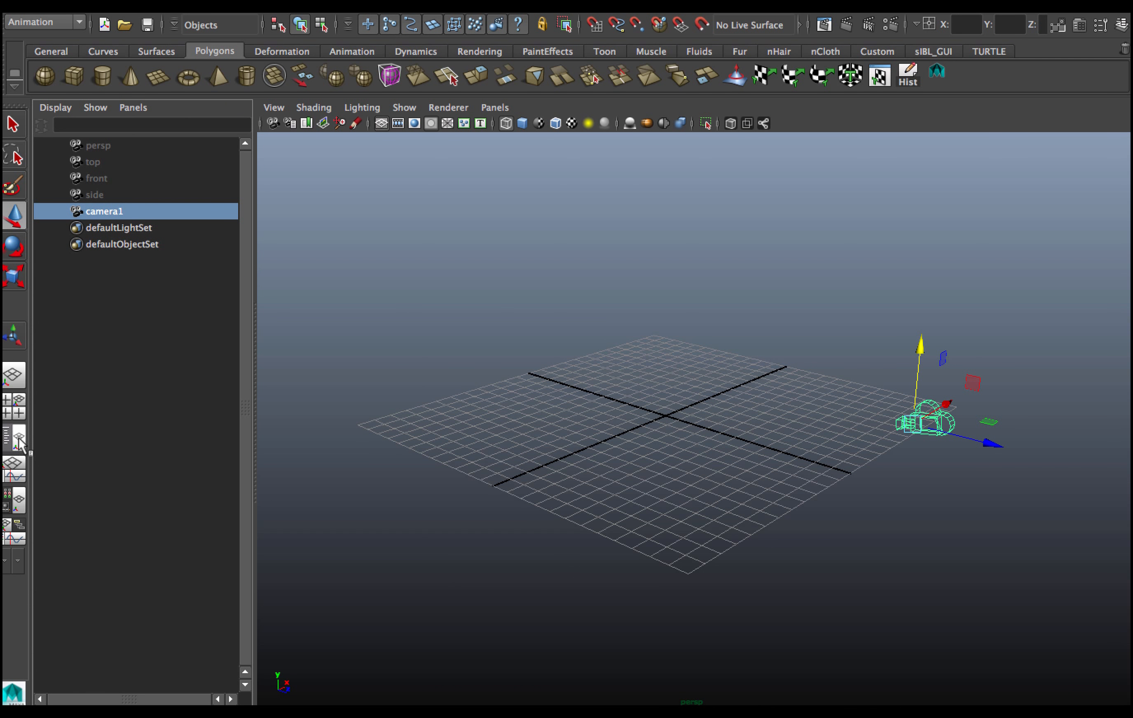
pyautogui.moveTo(253, 441); pyautogui.dragTo(525, 405)
pyautogui.click(133, 108)
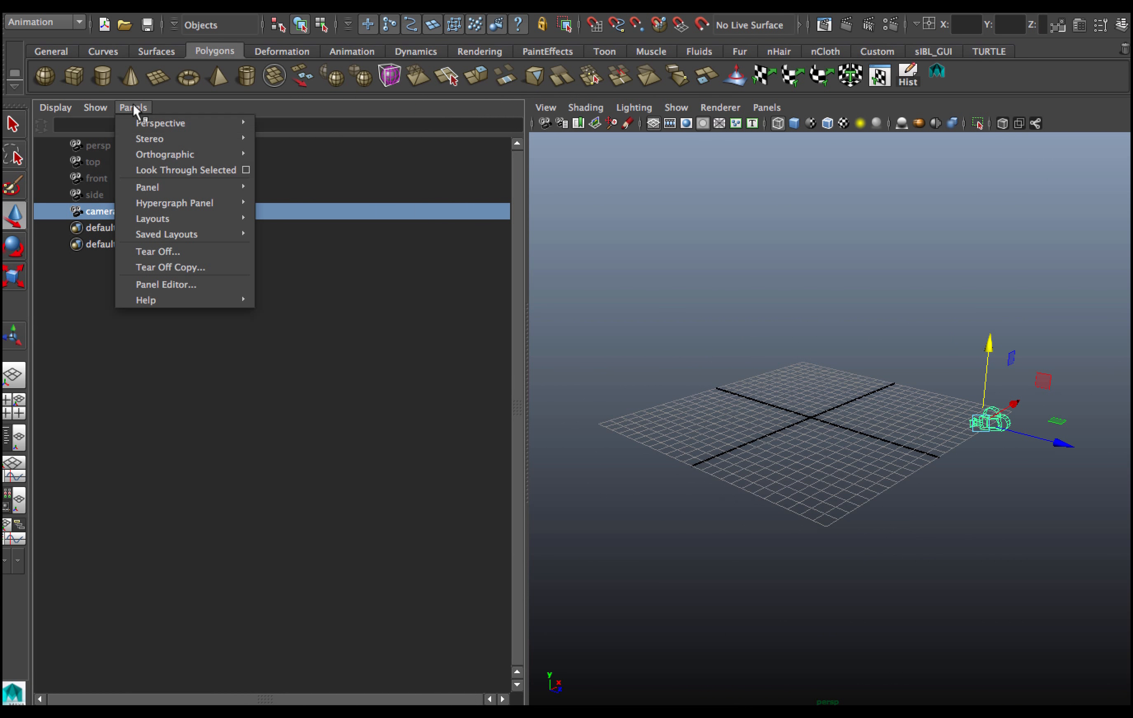
pyautogui.moveTo(145, 123)
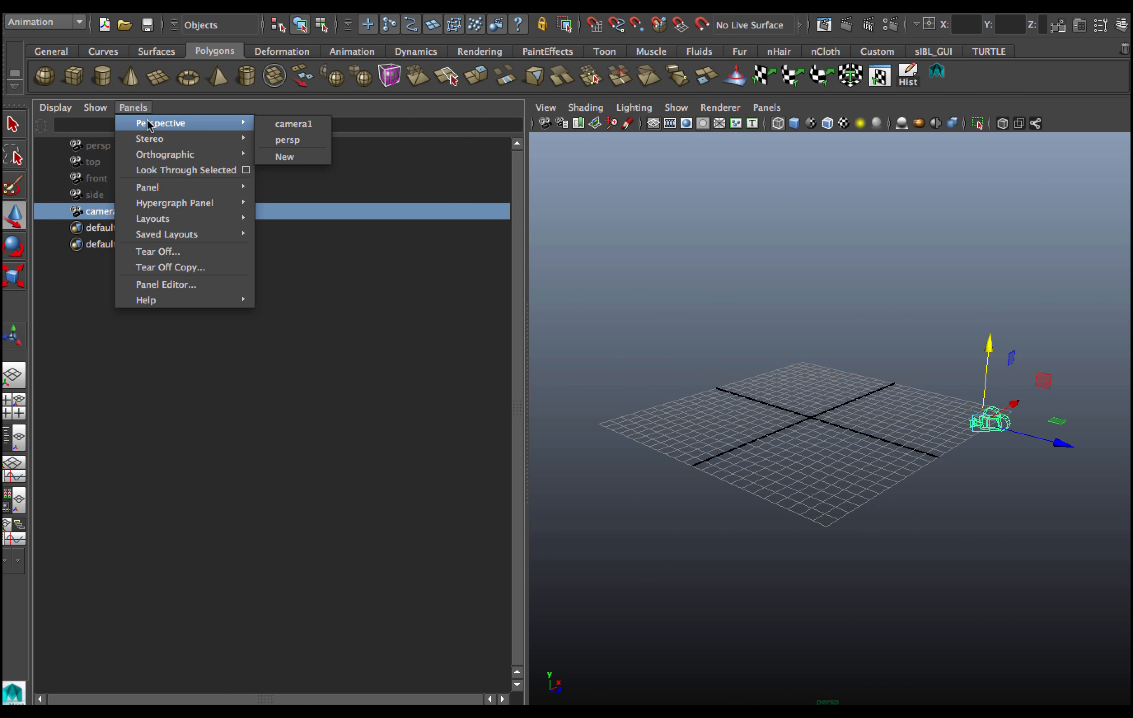
pyautogui.click(287, 126)
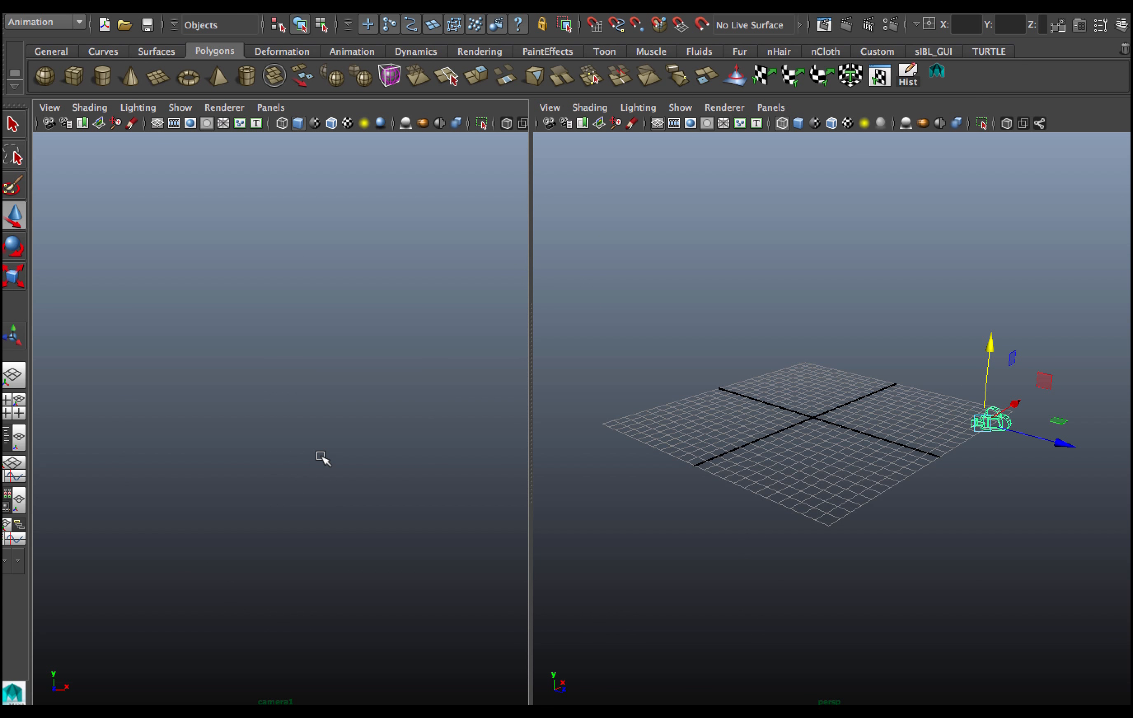
pyautogui.click(183, 108)
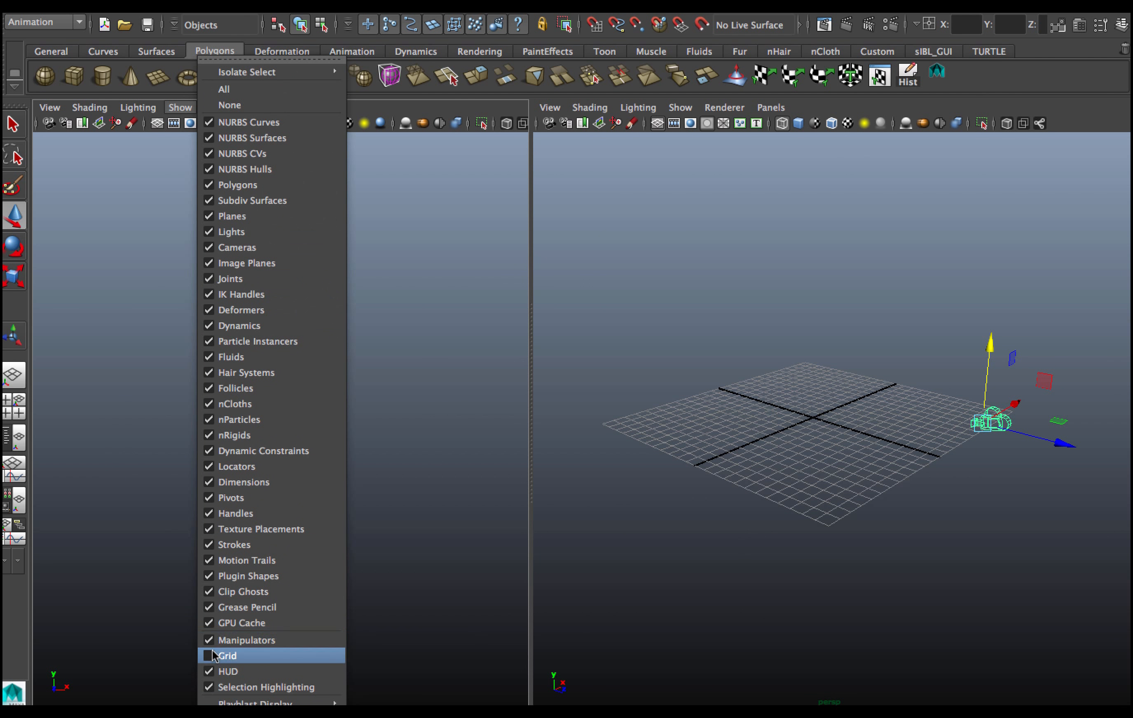
pyautogui.click(214, 656)
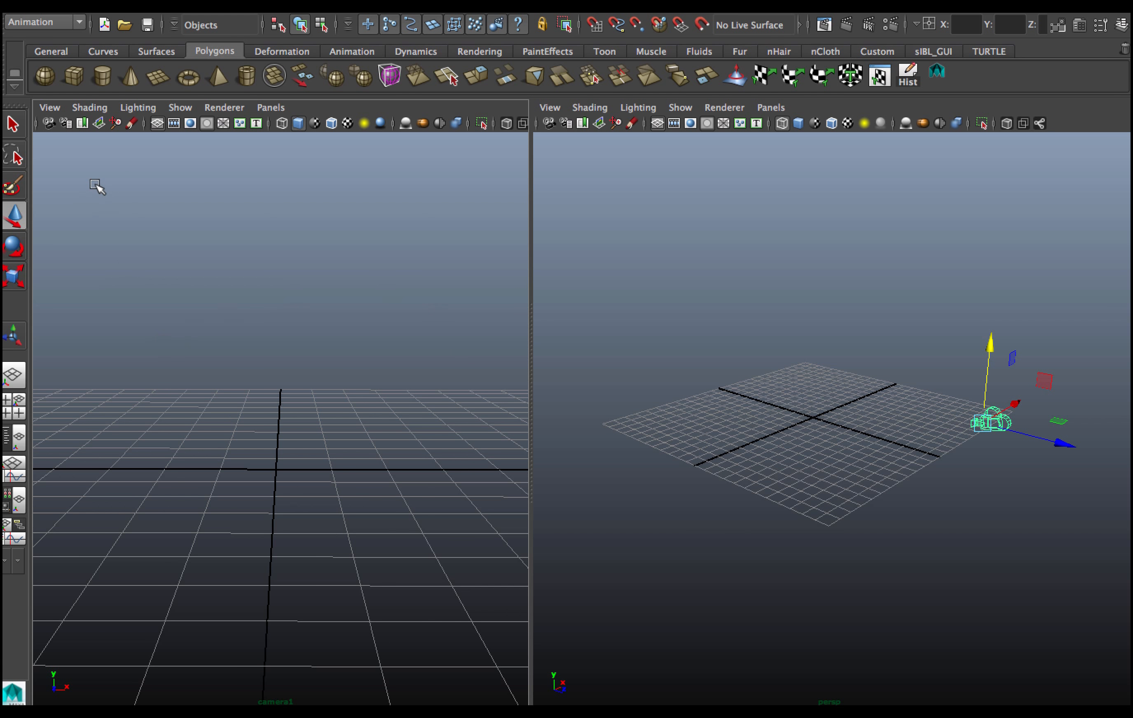
# Import Piotrkowska-Street-Lodz-Poland.jpg from Downloads as camera1's image plane.
pyautogui.click(47, 106)
pyautogui.moveTo(98, 377)
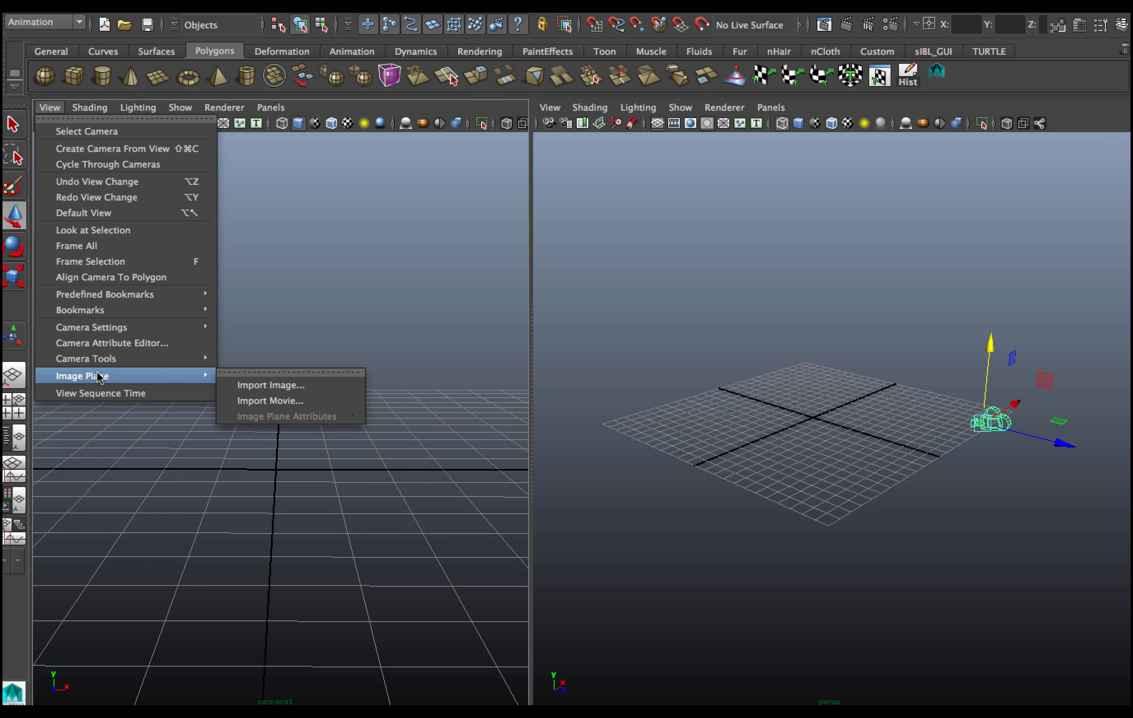
pyautogui.click(250, 385)
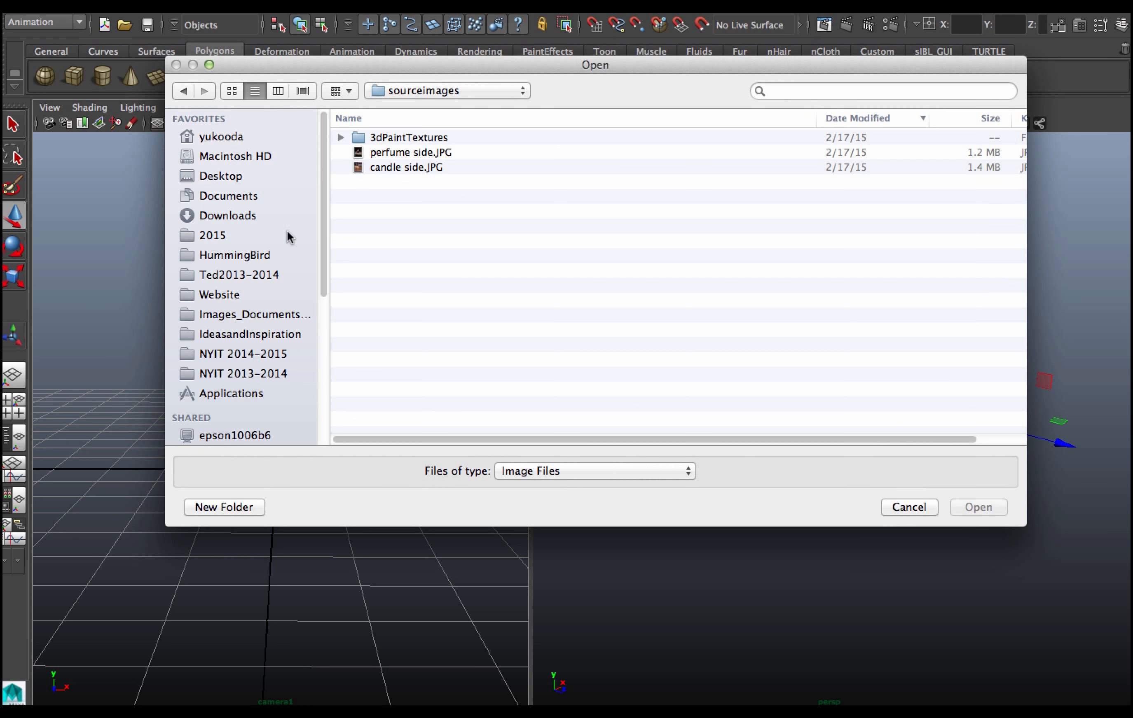
pyautogui.click(247, 215)
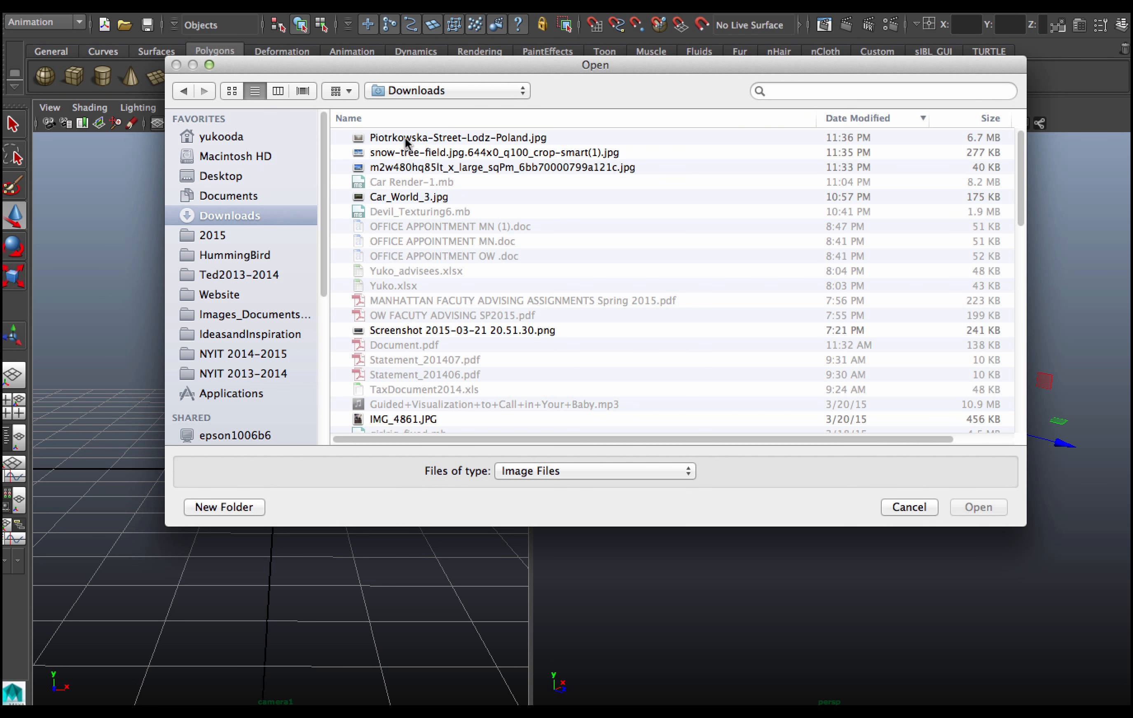
pyautogui.click(408, 139)
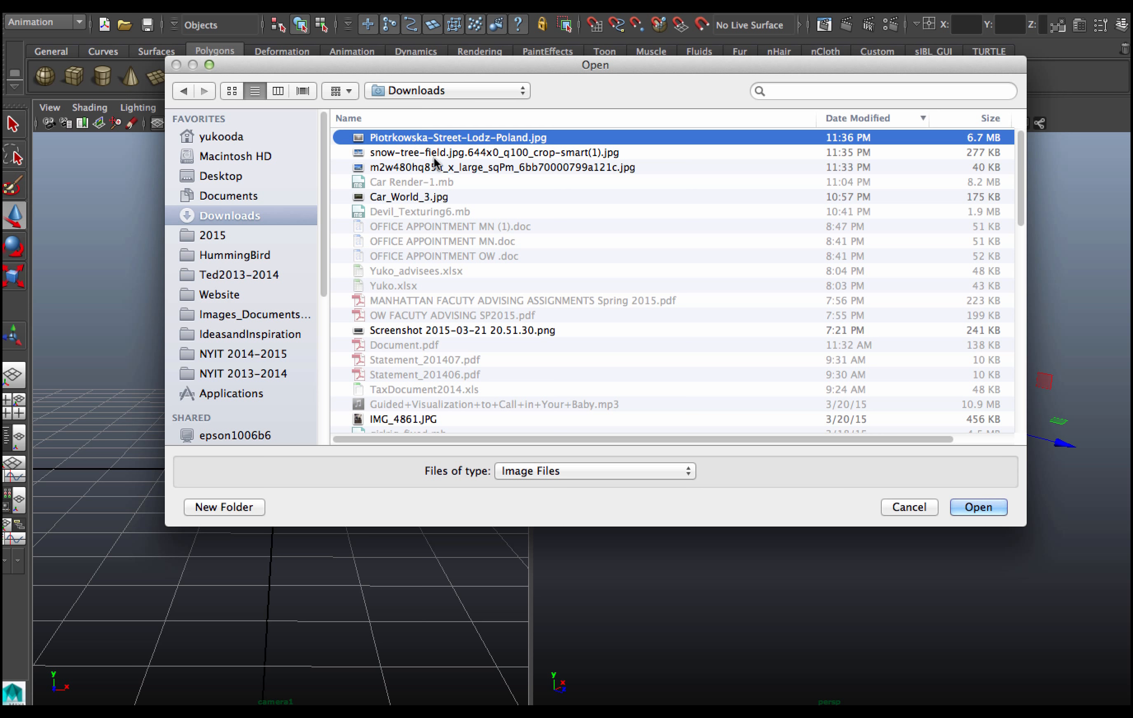
pyautogui.click(963, 508)
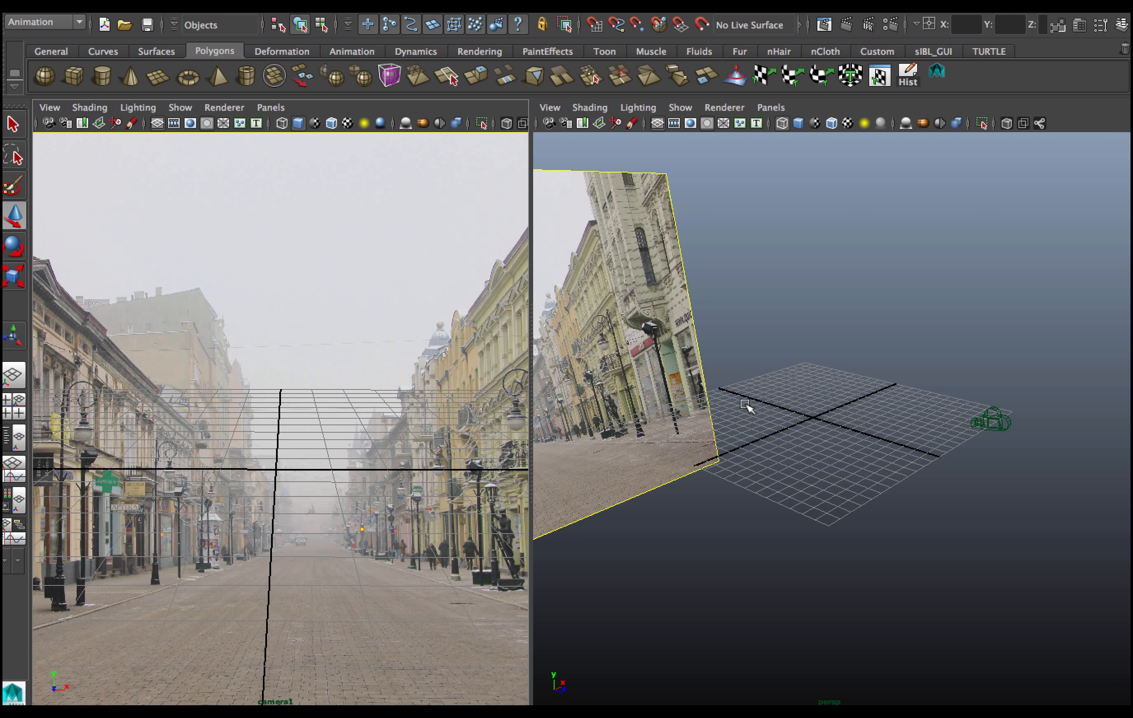
# Try moving camera1 in the perspective panel, undoing each move.
pyautogui.keyDown('alt'); pyautogui.moveTo(805, 465); pyautogui.dragTo(862, 416); pyautogui.keyUp('alt')
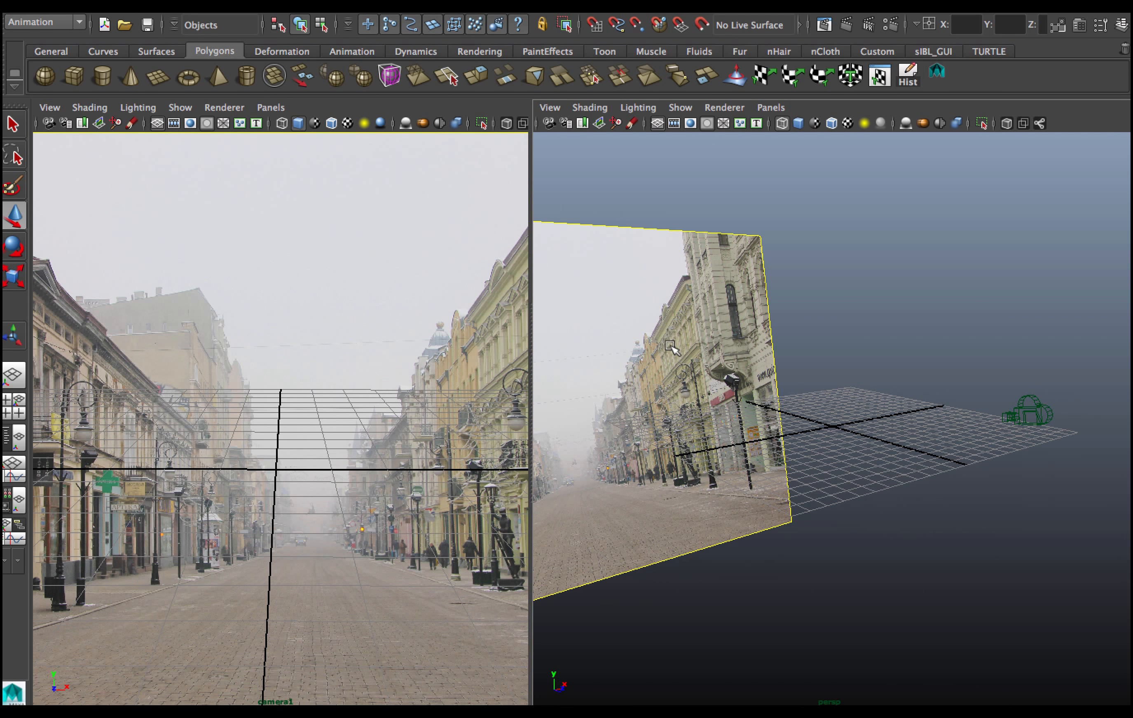
pyautogui.click(168, 458)
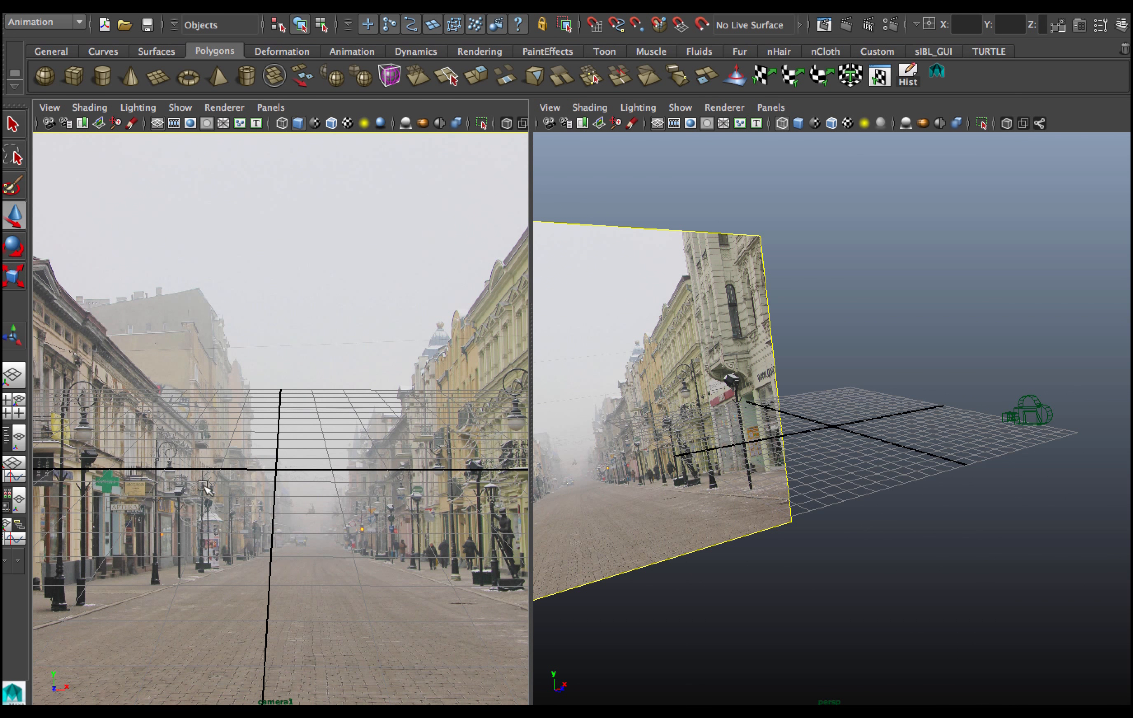
pyautogui.moveTo(1006, 397); pyautogui.dragTo(1088, 430)
pyautogui.moveTo(1029, 375); pyautogui.dragTo(988, 423)
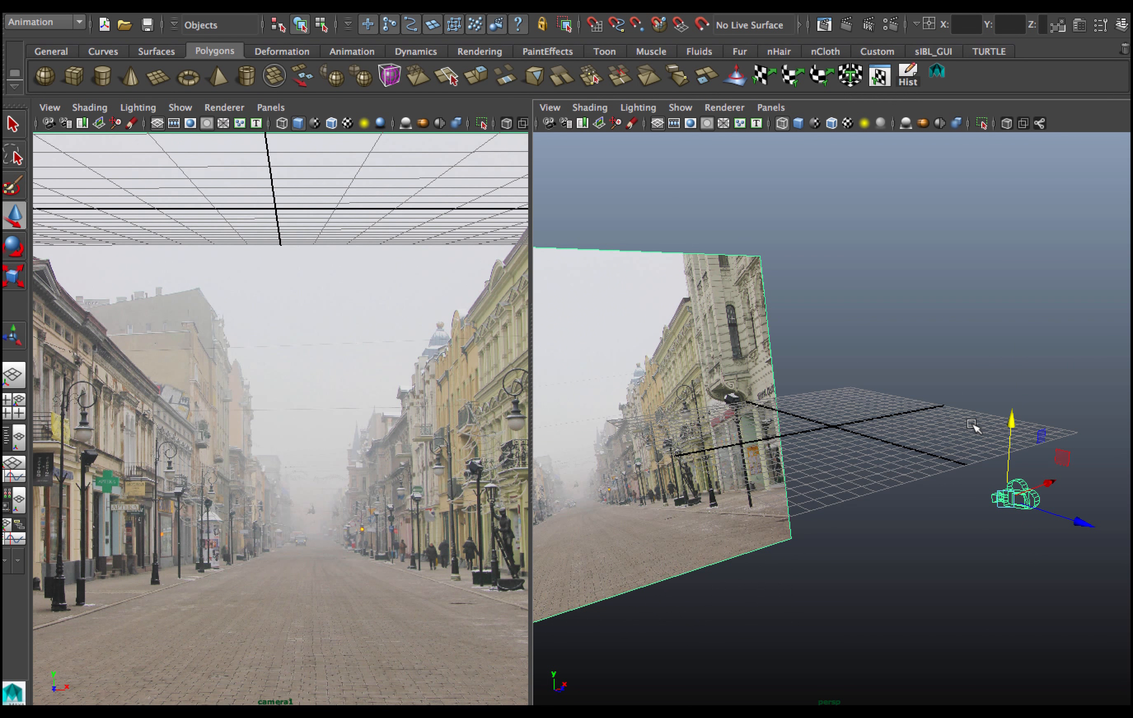
pyautogui.hotkey('ctrl', 'z')
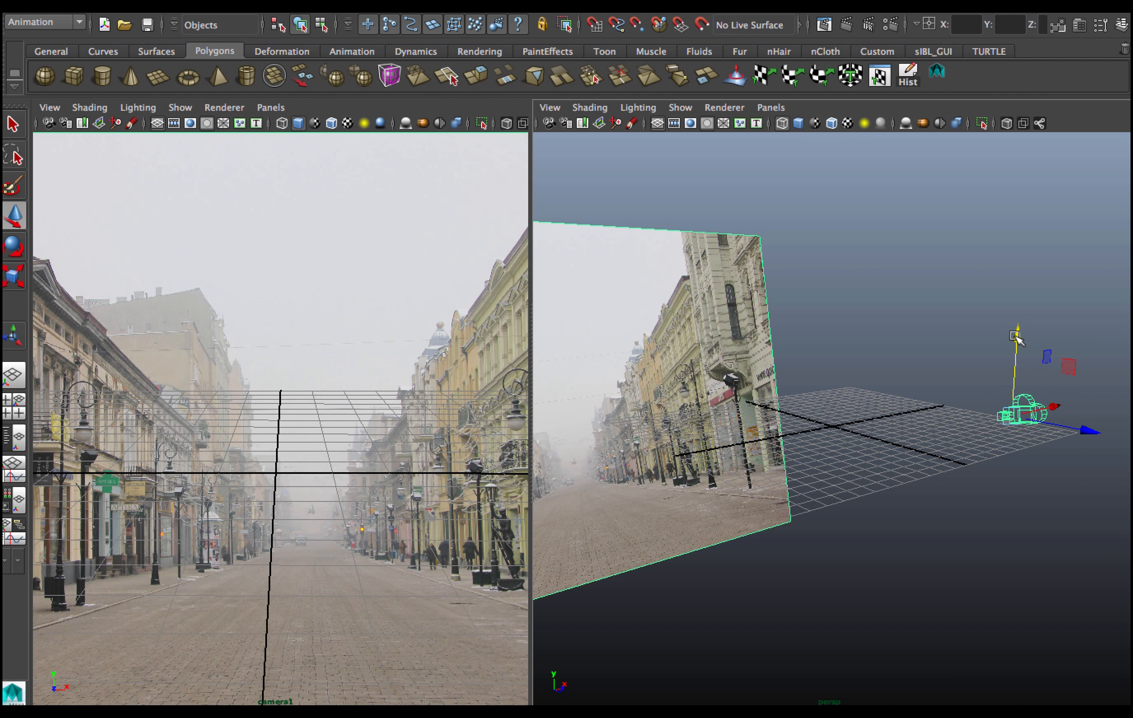
pyautogui.moveTo(1016, 337); pyautogui.dragTo(997, 455)
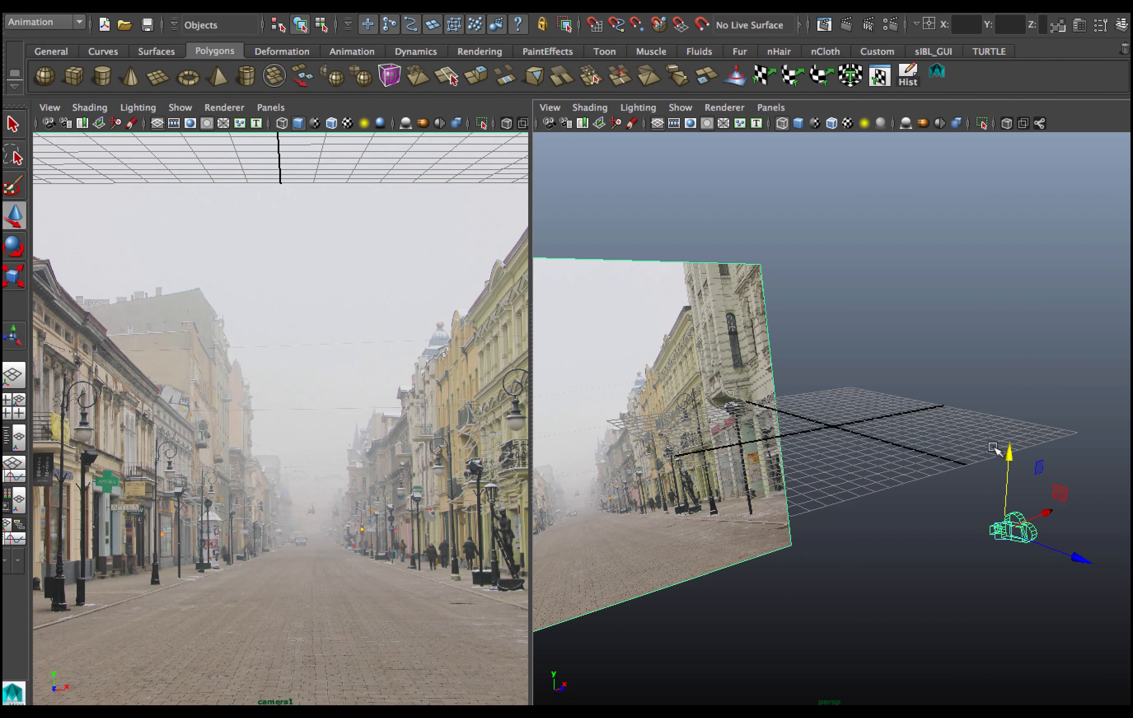
pyautogui.hotkey('ctrl', 'z')
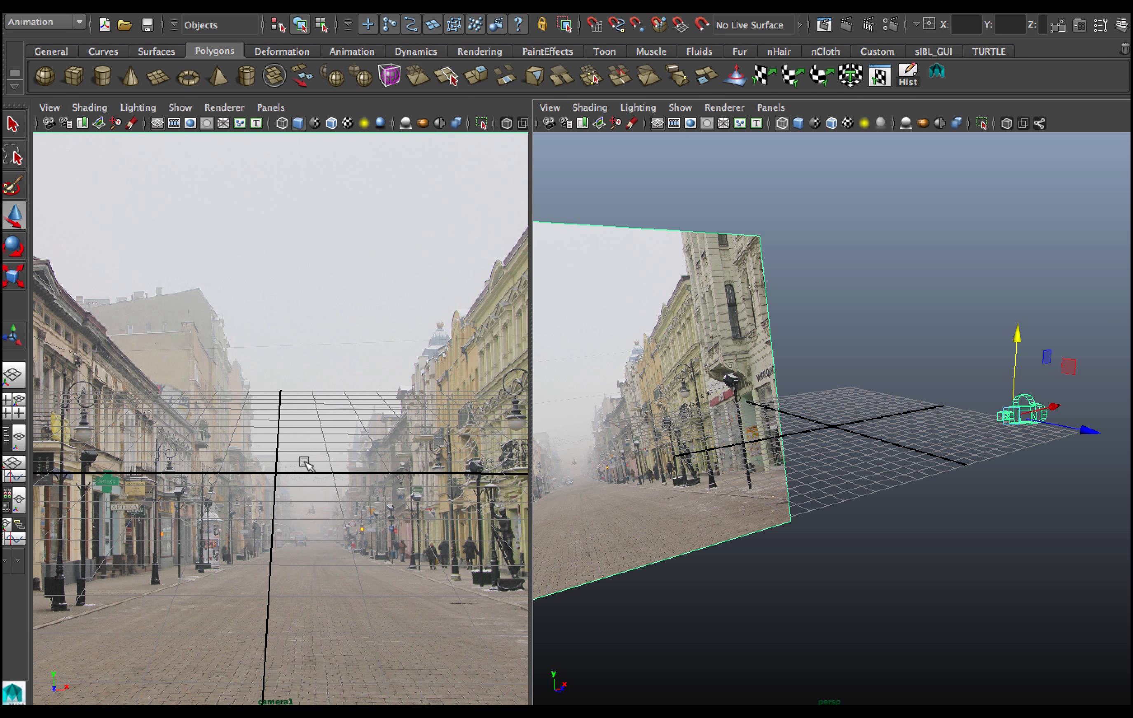
# Maximize the camera1 panel and set its camera gate display to No Gate.
pyautogui.press('space')
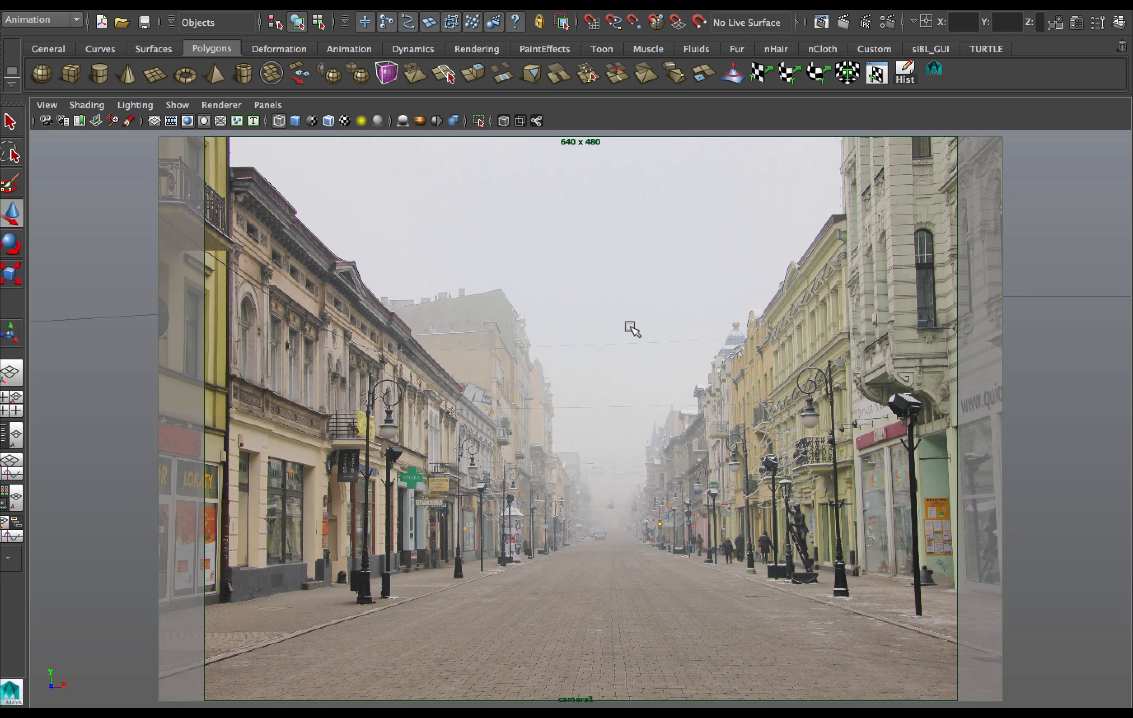
pyautogui.press('space')
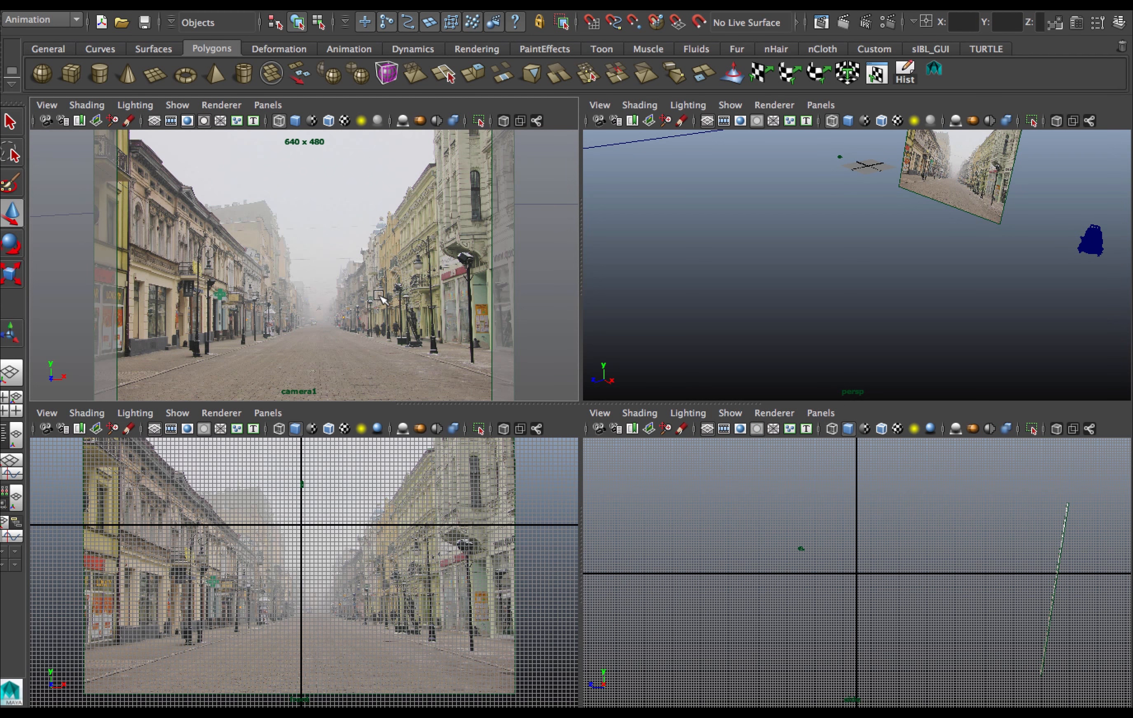
pyautogui.press('space')
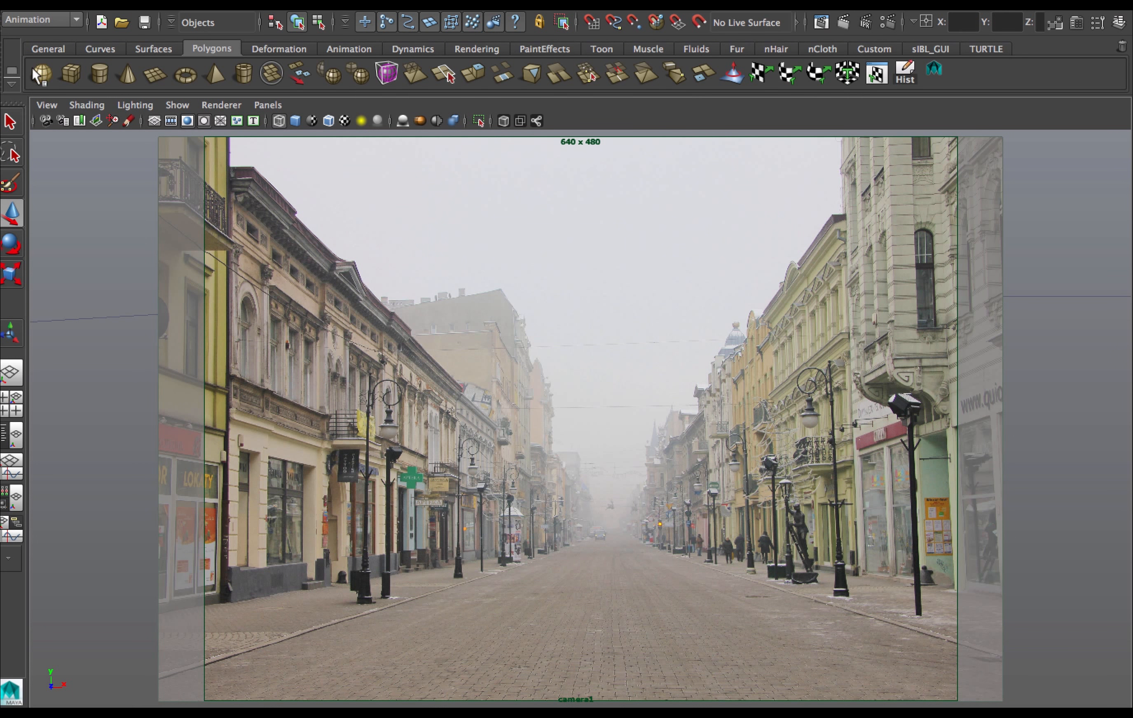
pyautogui.click(46, 102)
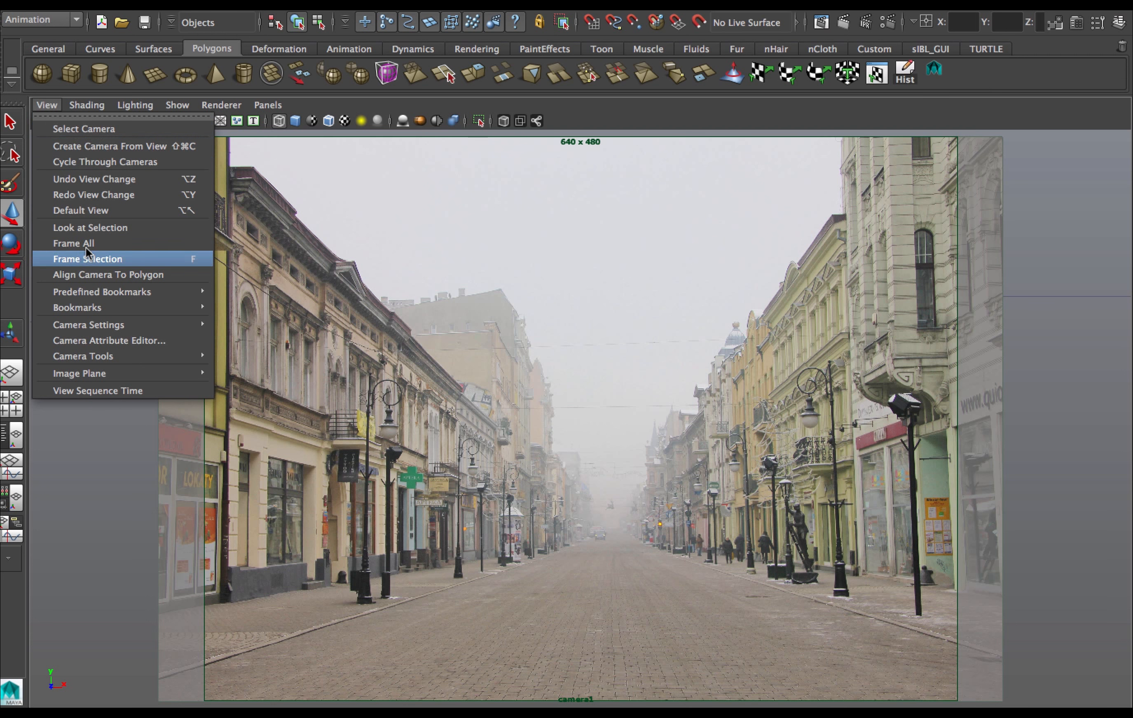
pyautogui.moveTo(138, 359)
pyautogui.moveTo(139, 325)
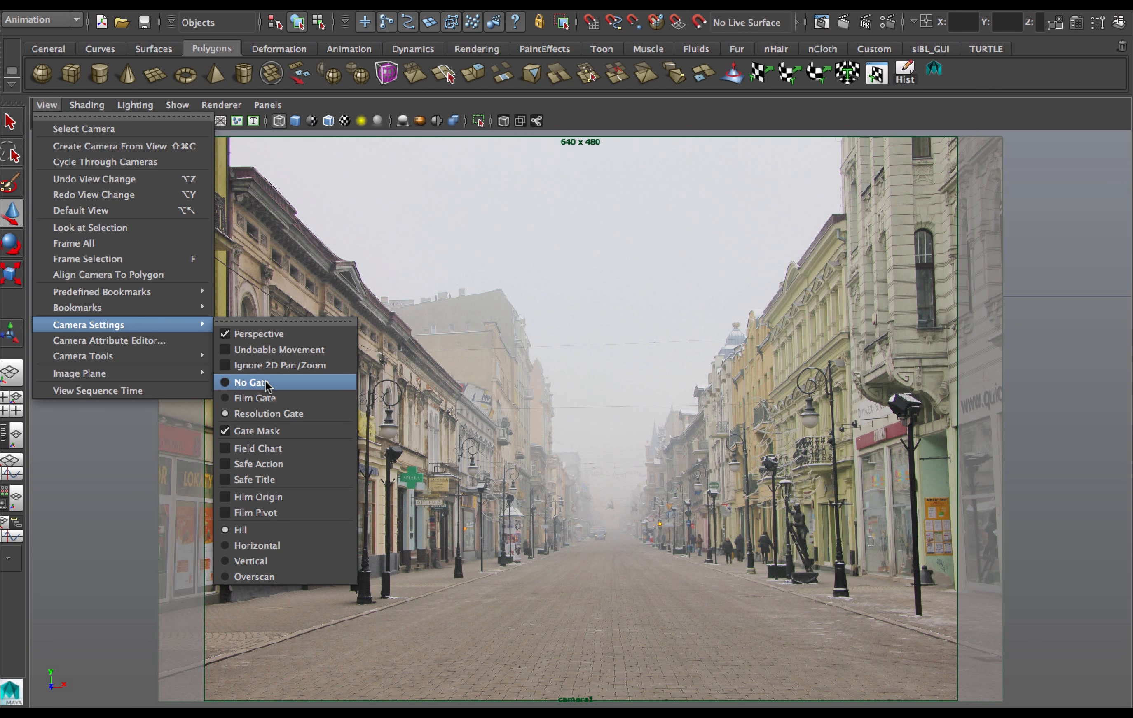
pyautogui.click(251, 383)
# Set camera1's gate display to Resolution Gate.
pyautogui.click(46, 106)
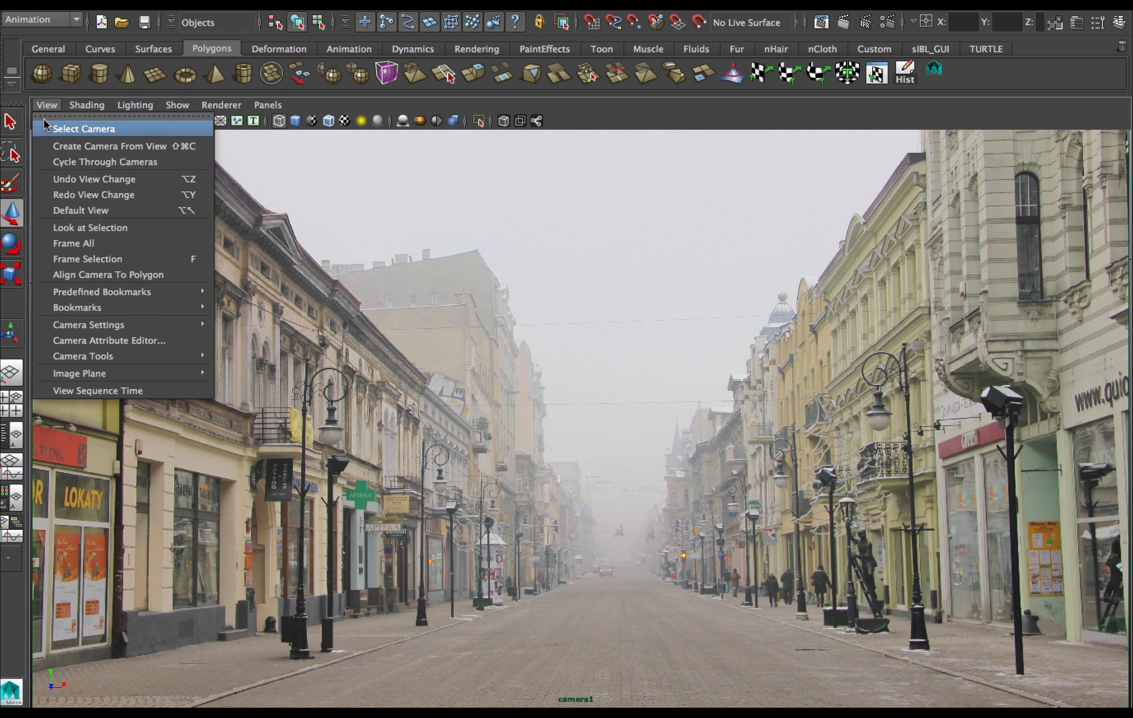
pyautogui.moveTo(84, 297)
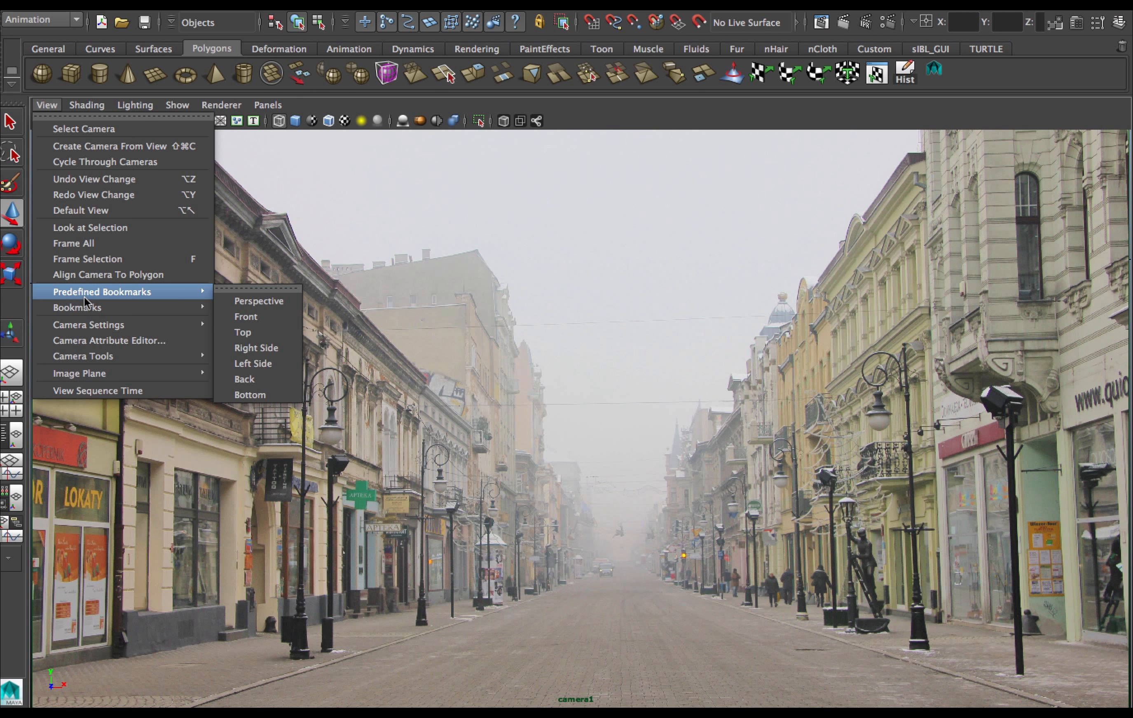
pyautogui.moveTo(90, 324)
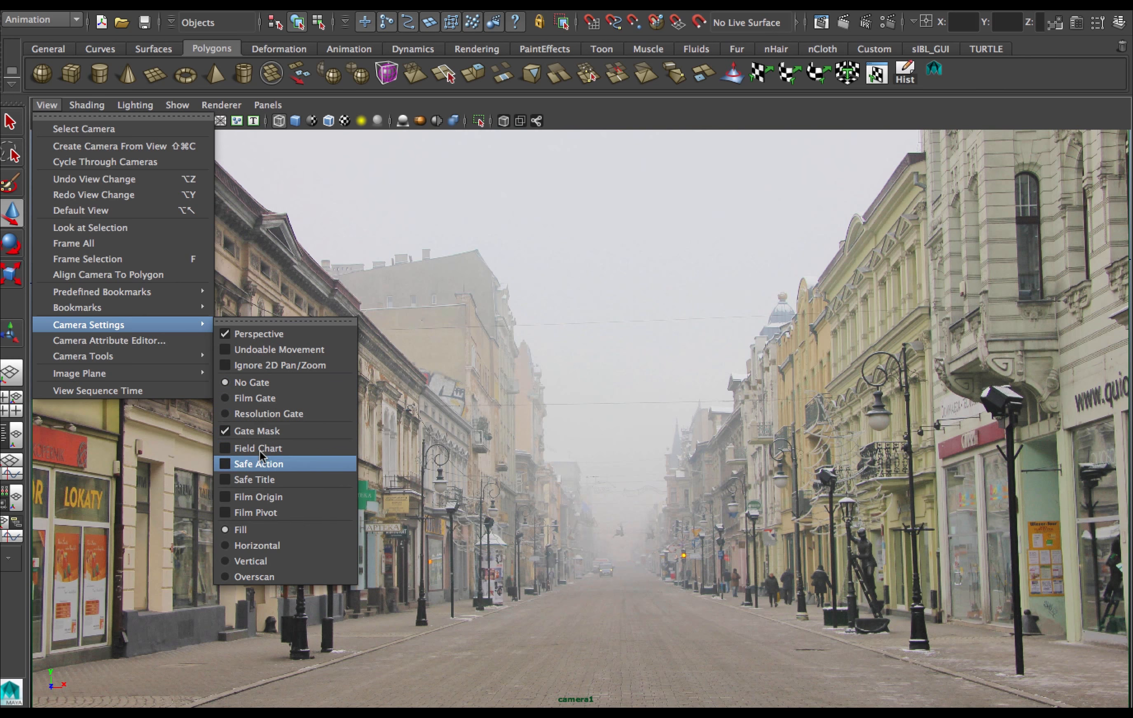
pyautogui.click(269, 412)
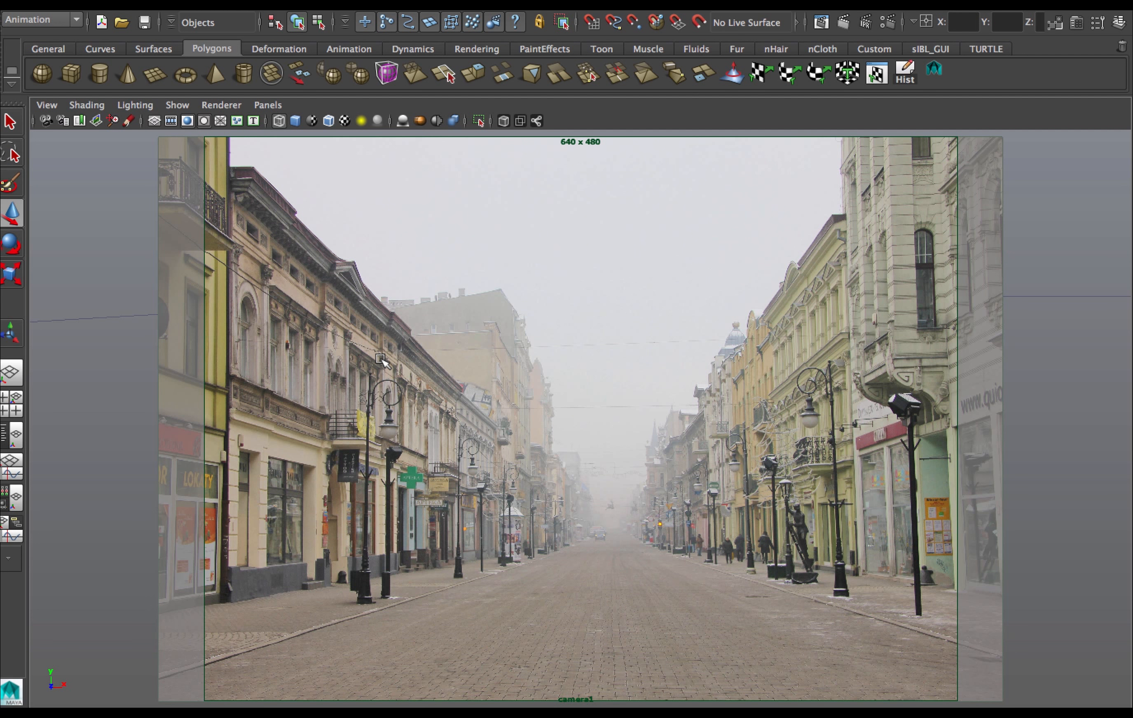
# In the perspective view, create a polygon plane at the origin and scale it up as a ground plane.
pyautogui.press('space')
pyautogui.press('space')
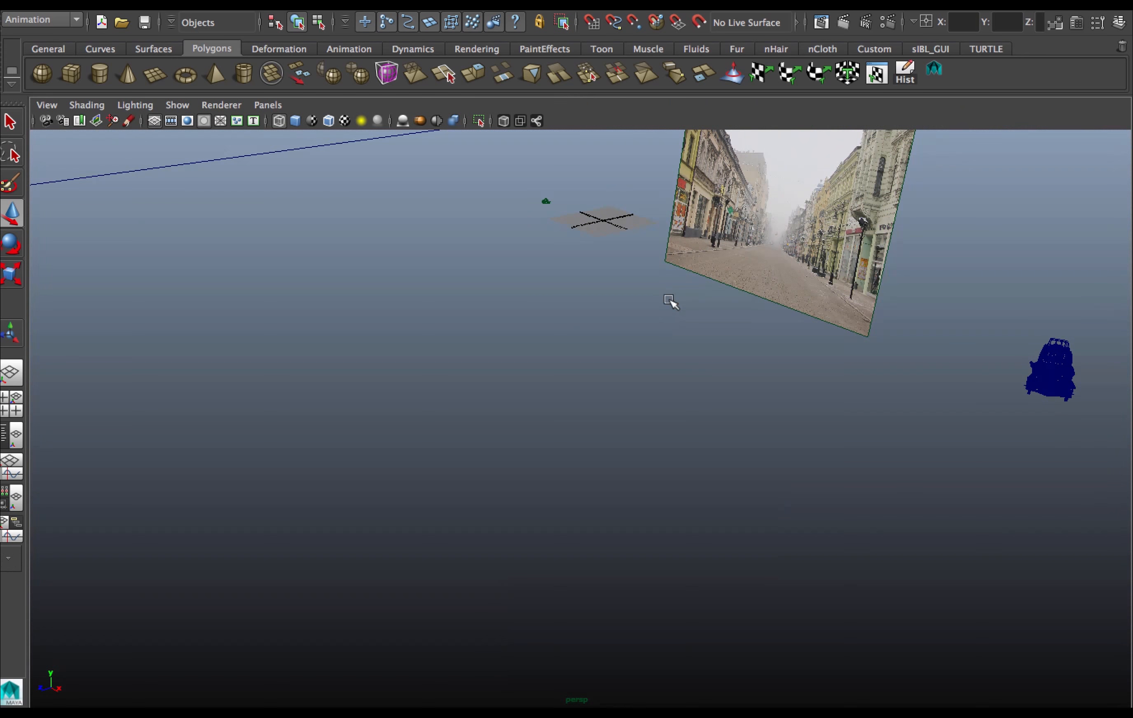
pyautogui.keyDown('alt'); pyautogui.moveTo(517, 284); pyautogui.dragTo(463, 272); pyautogui.keyUp('alt')
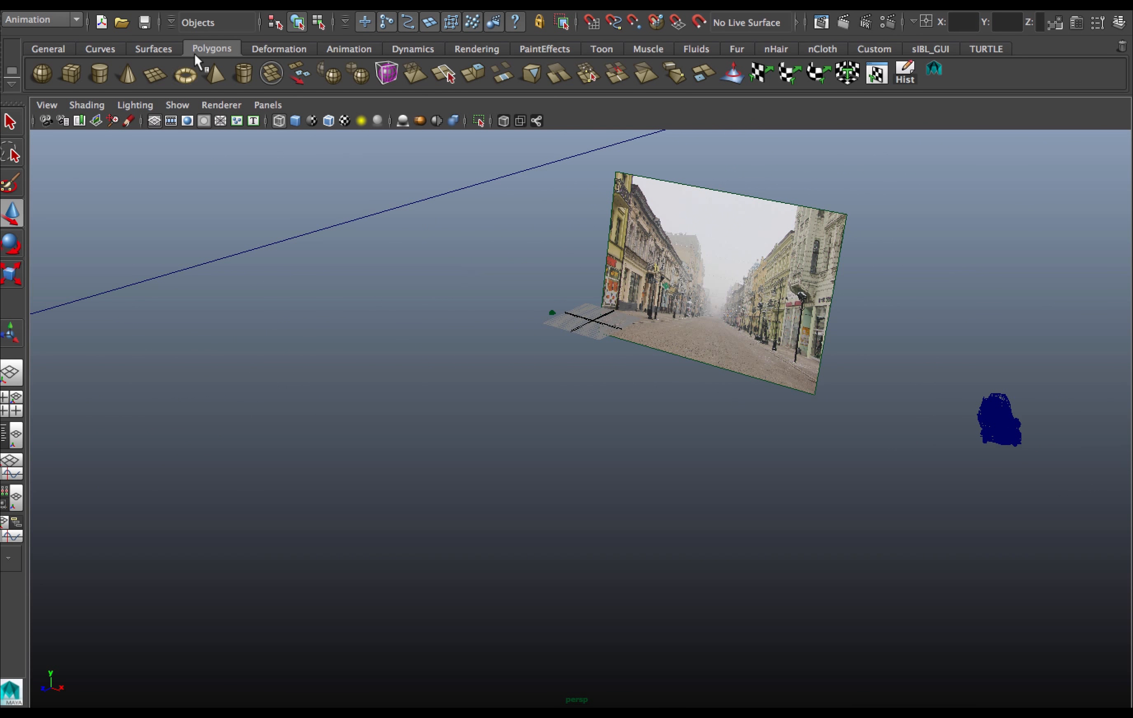
pyautogui.click(153, 77)
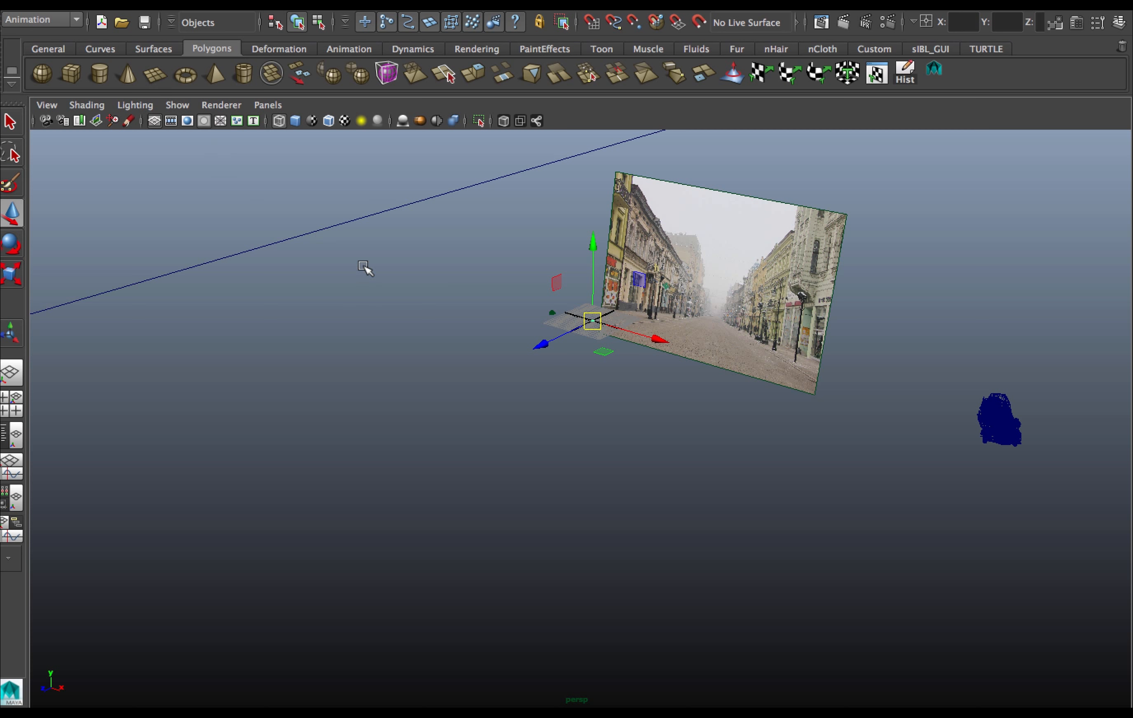
pyautogui.click(12, 273)
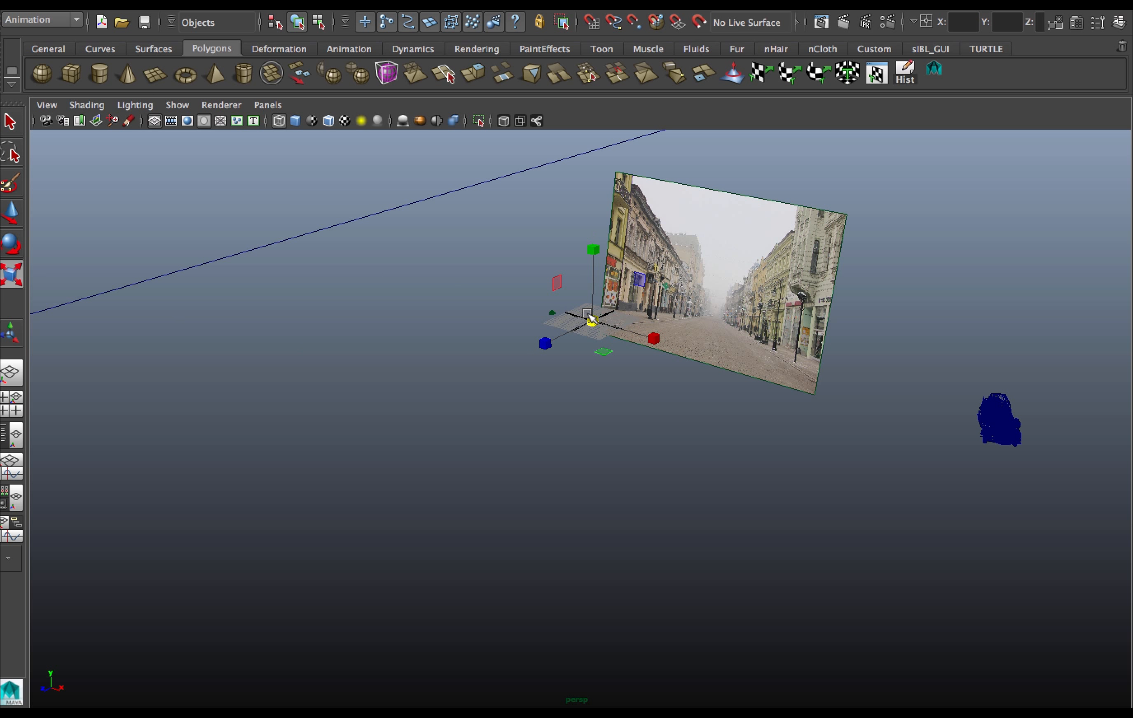
pyautogui.moveTo(592, 321); pyautogui.dragTo(923, 377)
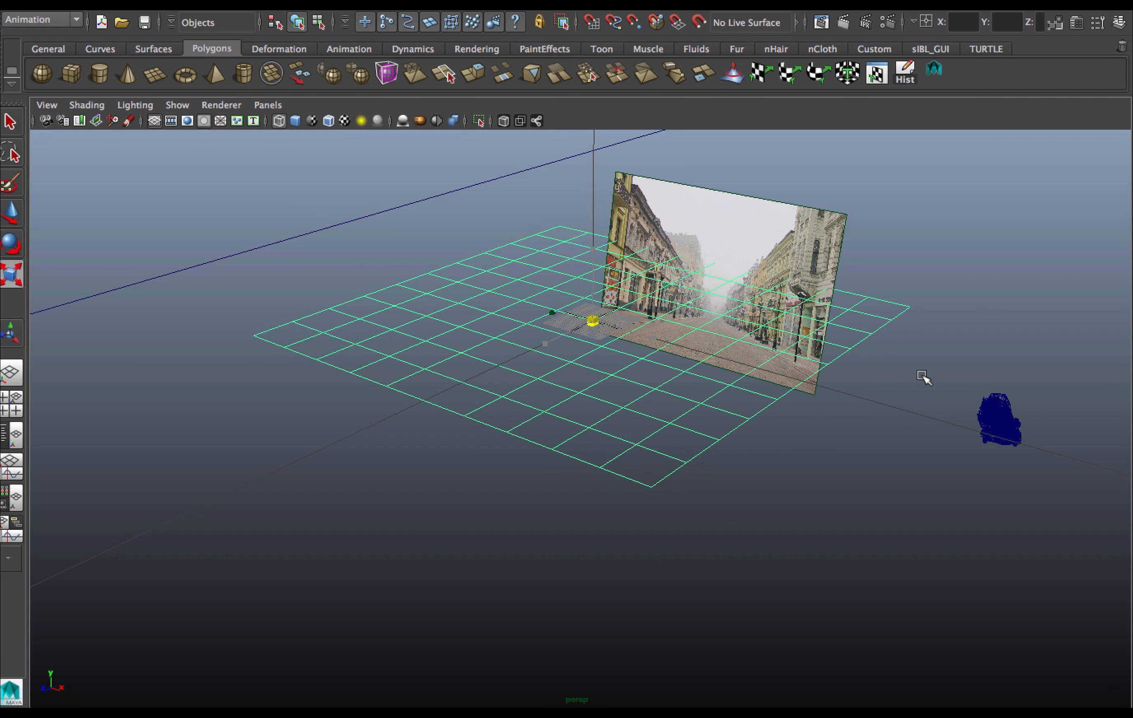
pyautogui.moveTo(582, 317); pyautogui.dragTo(657, 328)
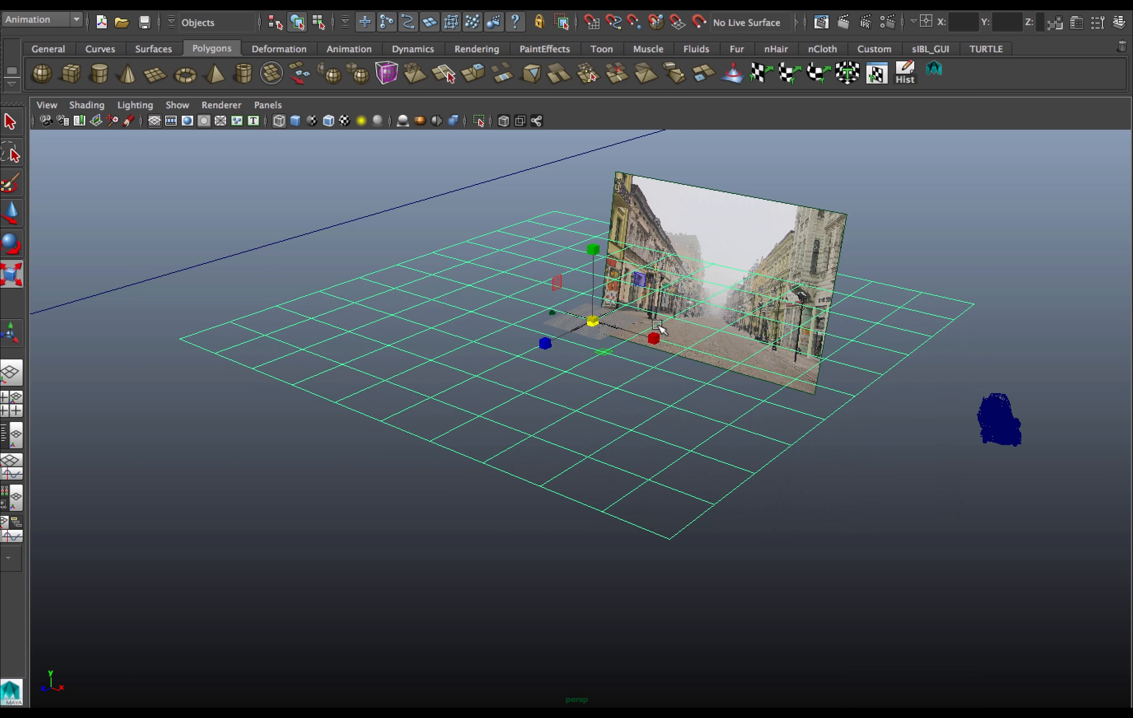
pyautogui.press('space')
pyautogui.press('space')
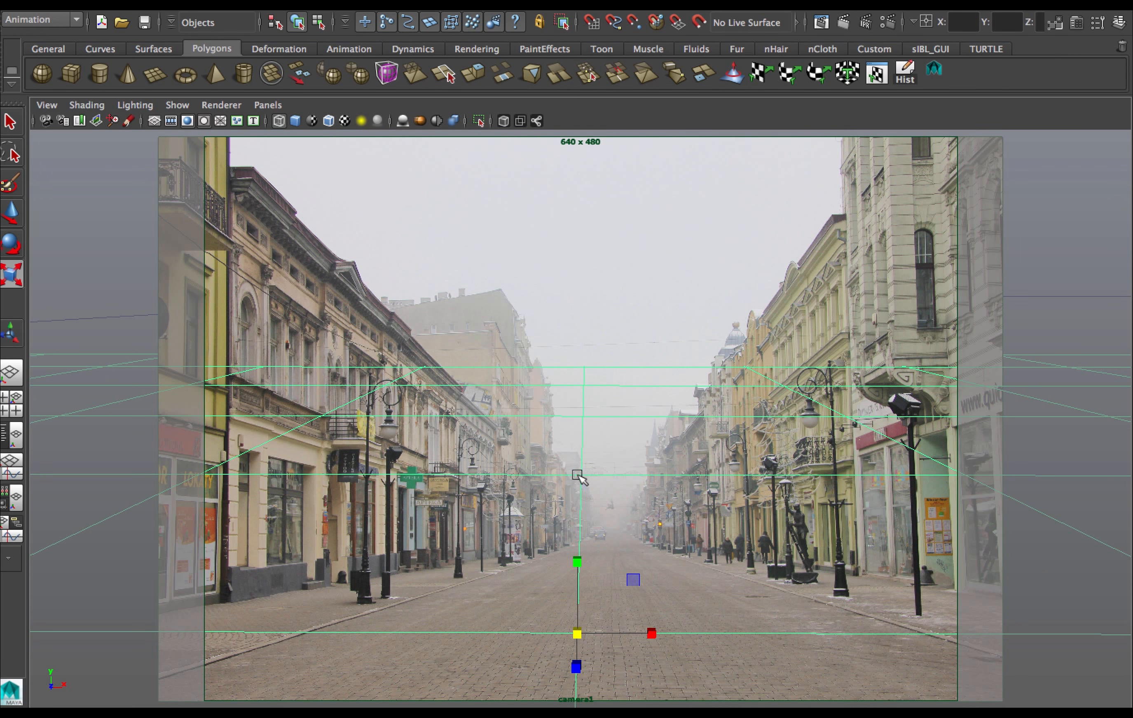
pyautogui.click(87, 106)
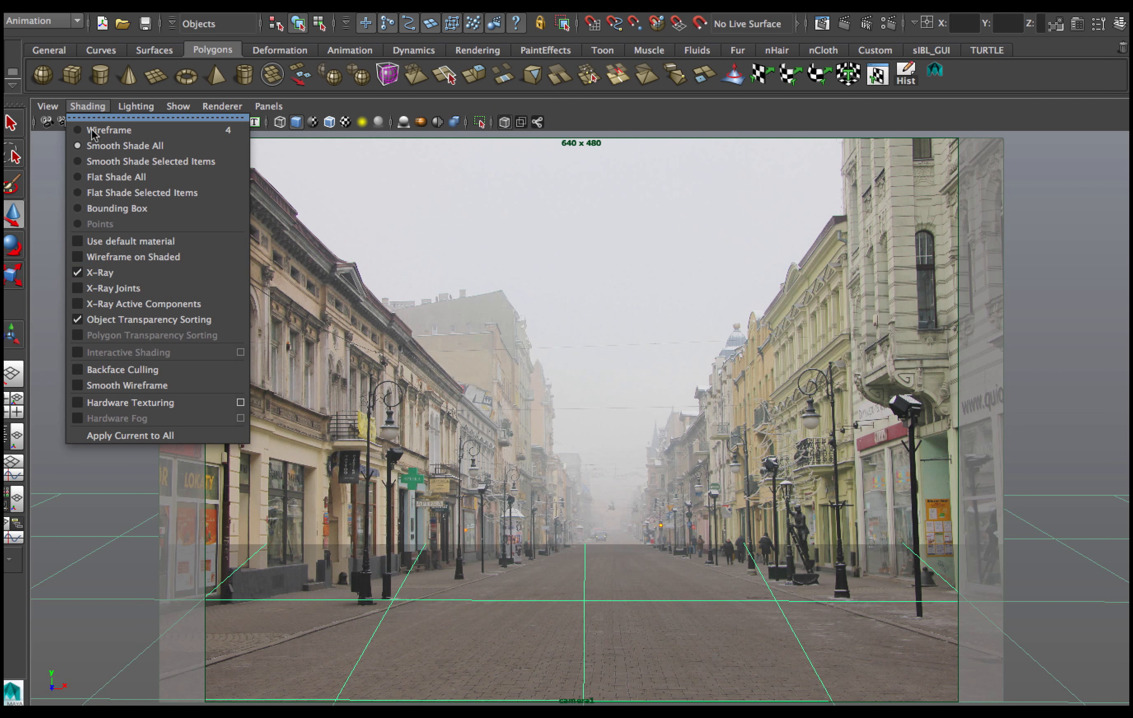
pyautogui.click(103, 107)
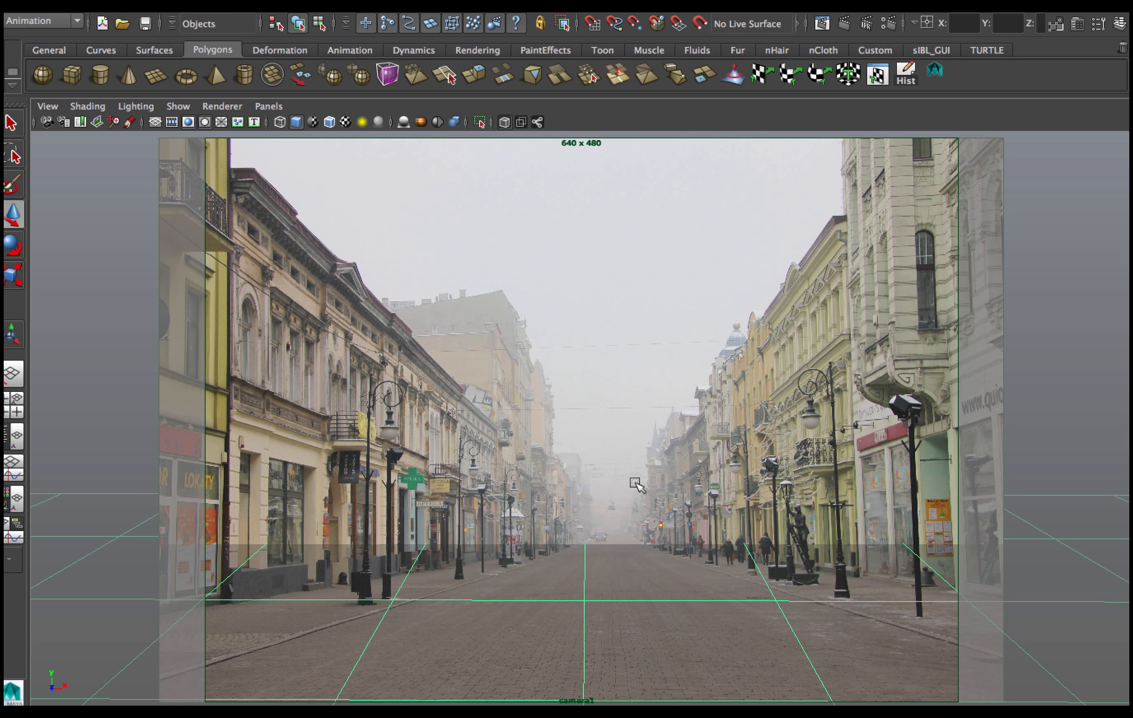
pyautogui.press('space')
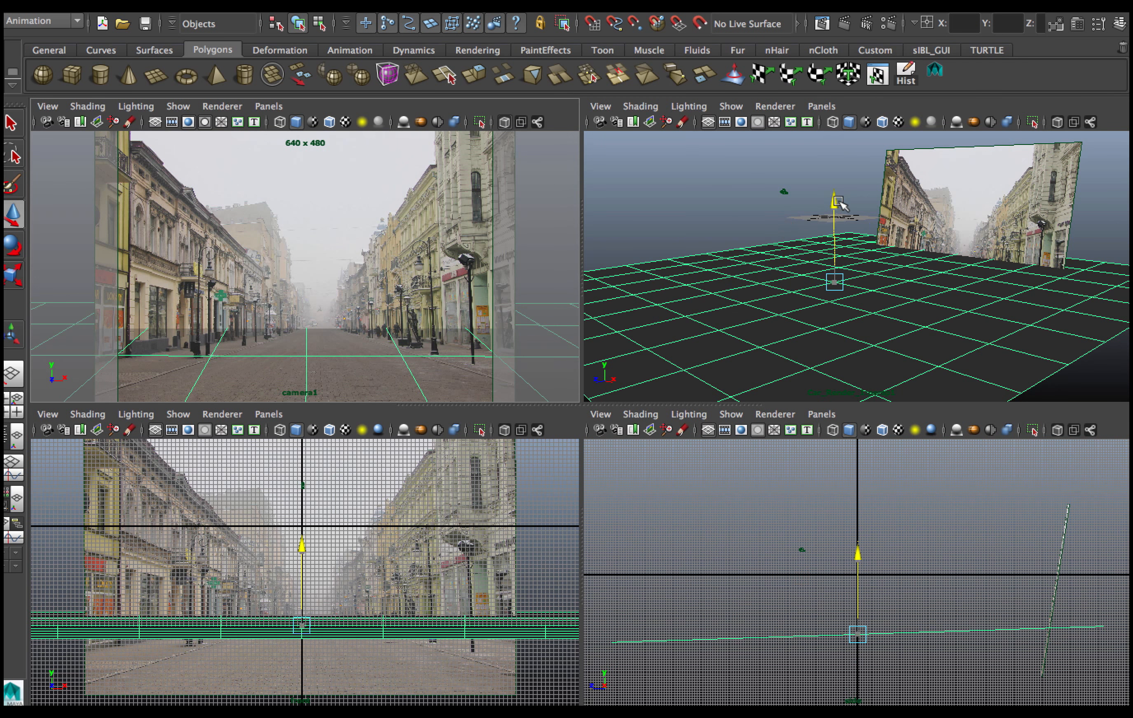
# Adjust the ground plane's rotation and height to line up with the street in the camera1 view.
pyautogui.moveTo(834, 203); pyautogui.dragTo(834, 203)
pyautogui.press('e')
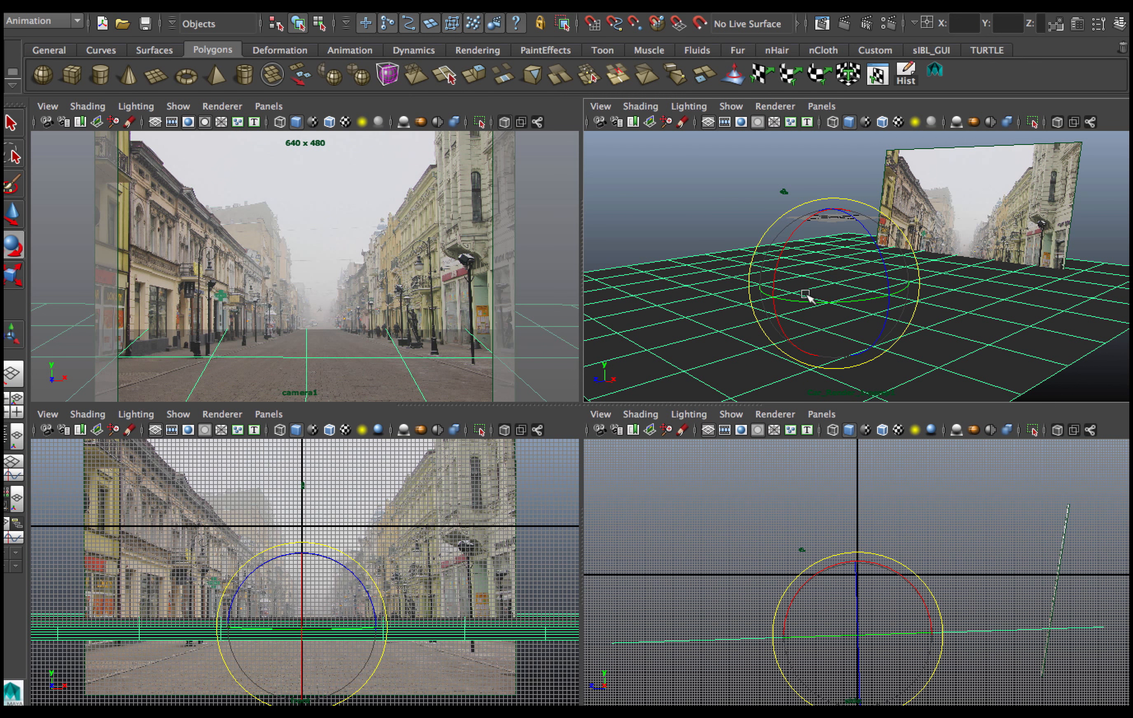
pyautogui.moveTo(781, 254); pyautogui.dragTo(779, 256)
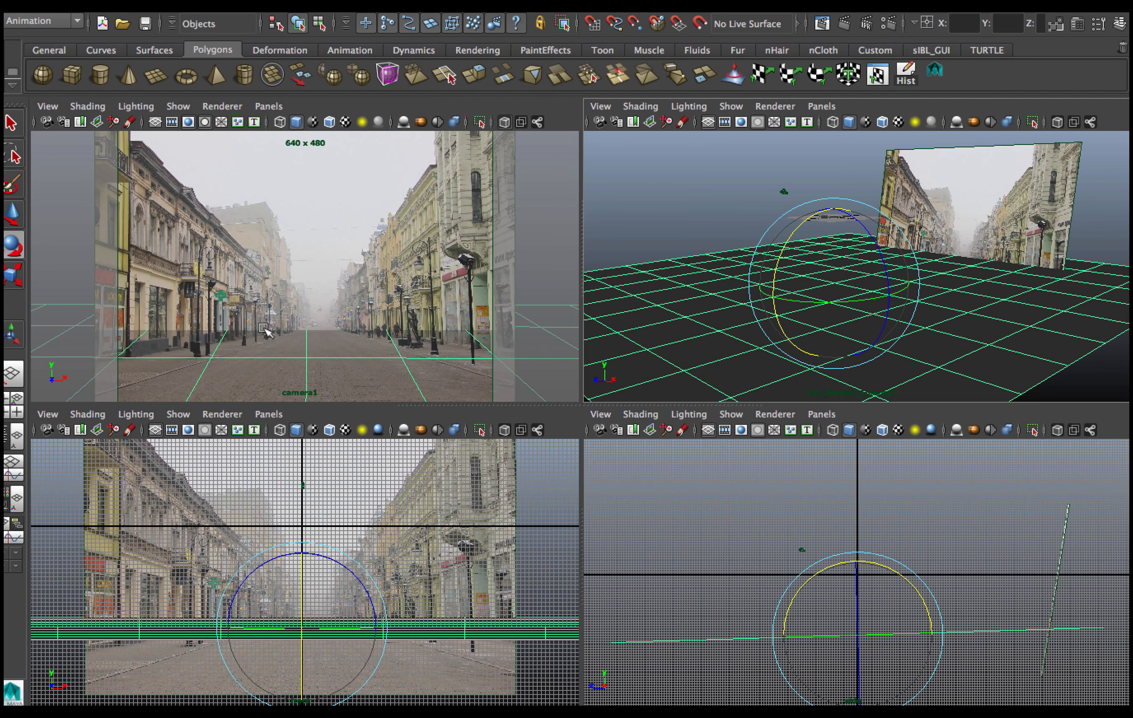
pyautogui.press('w')
pyautogui.moveTo(832, 202); pyautogui.dragTo(832, 206)
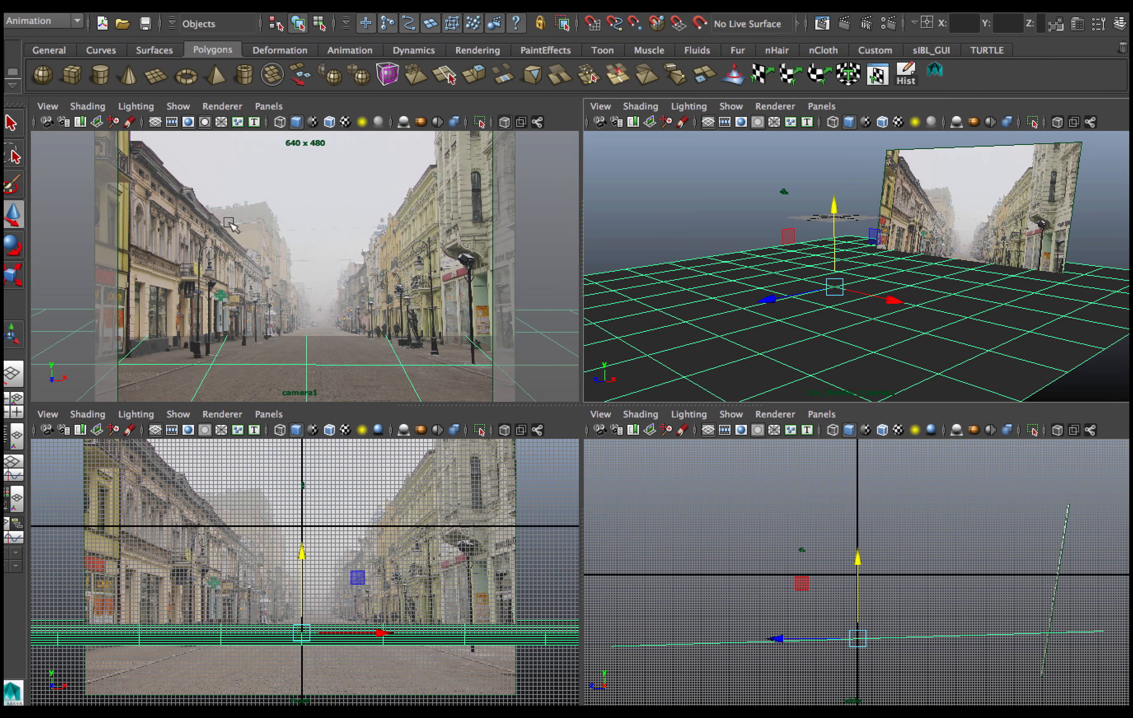
pyautogui.click(13, 245)
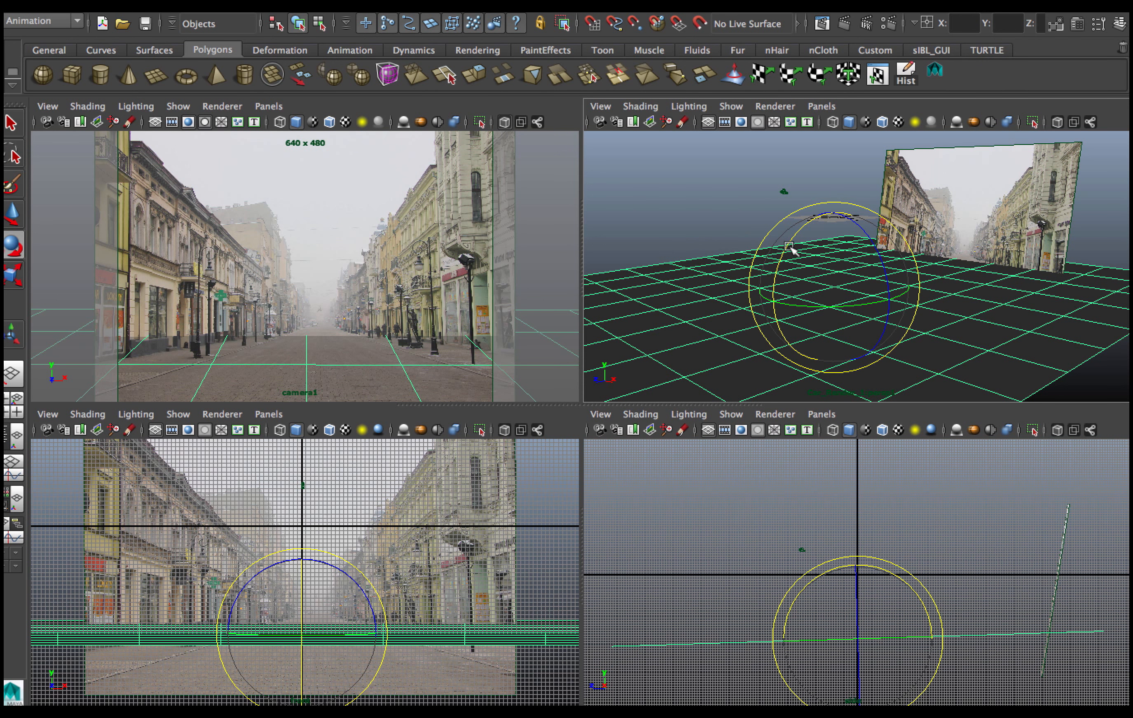
pyautogui.moveTo(786, 245); pyautogui.dragTo(788, 247)
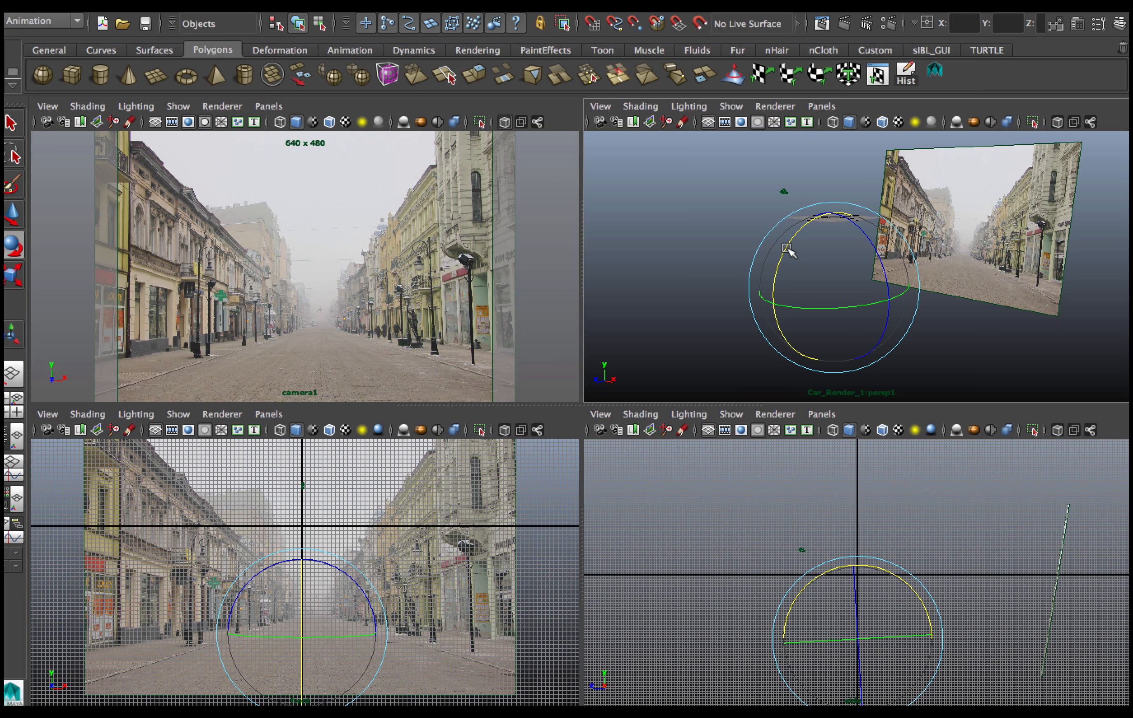
pyautogui.moveTo(726, 301); pyautogui.dragTo(819, 383, button='middle')
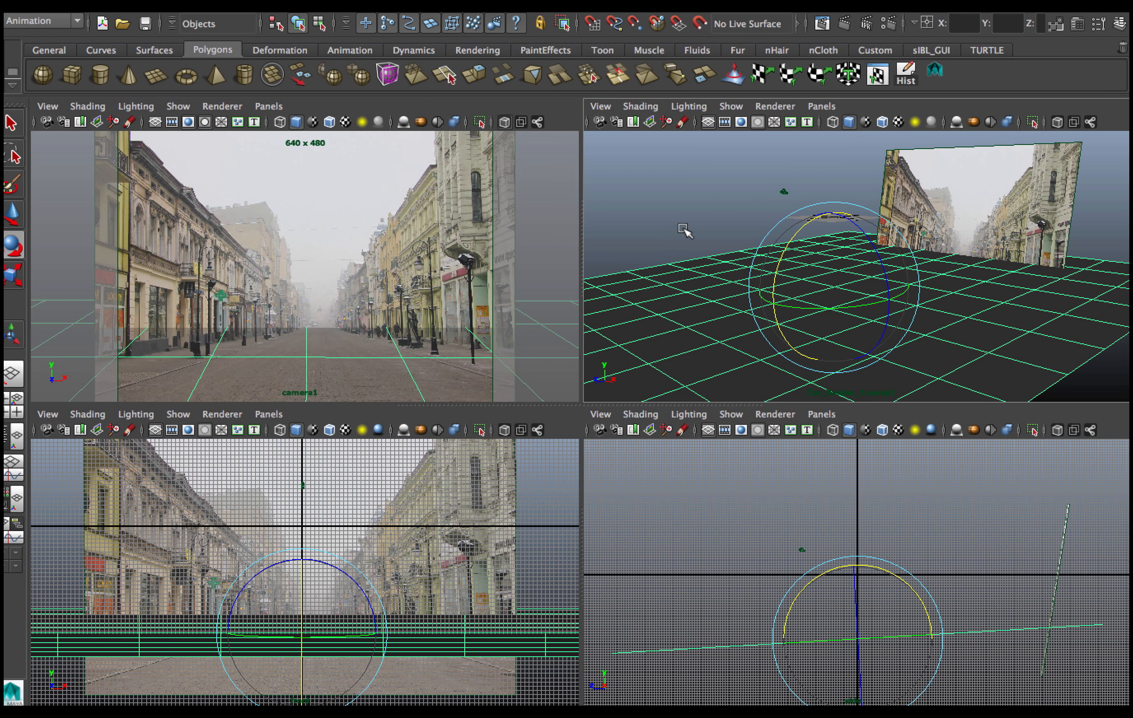
# Render the current frame, then re-render it from camera1 in the Render View.
pyautogui.click(841, 22)
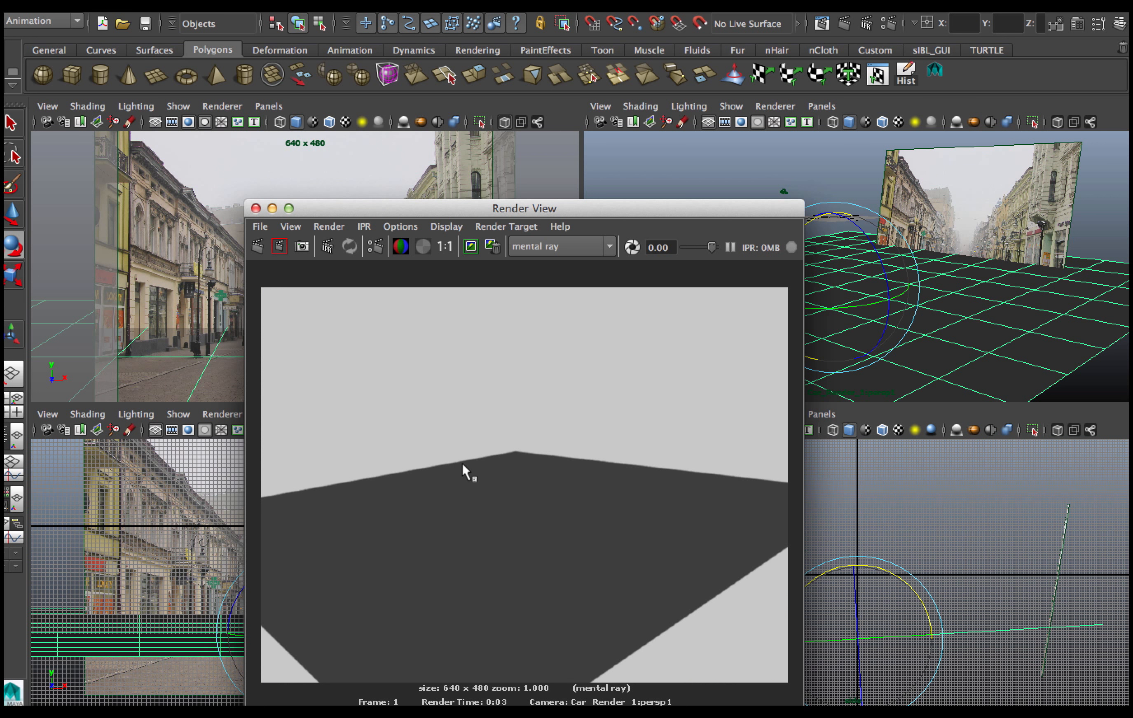
pyautogui.click(329, 227)
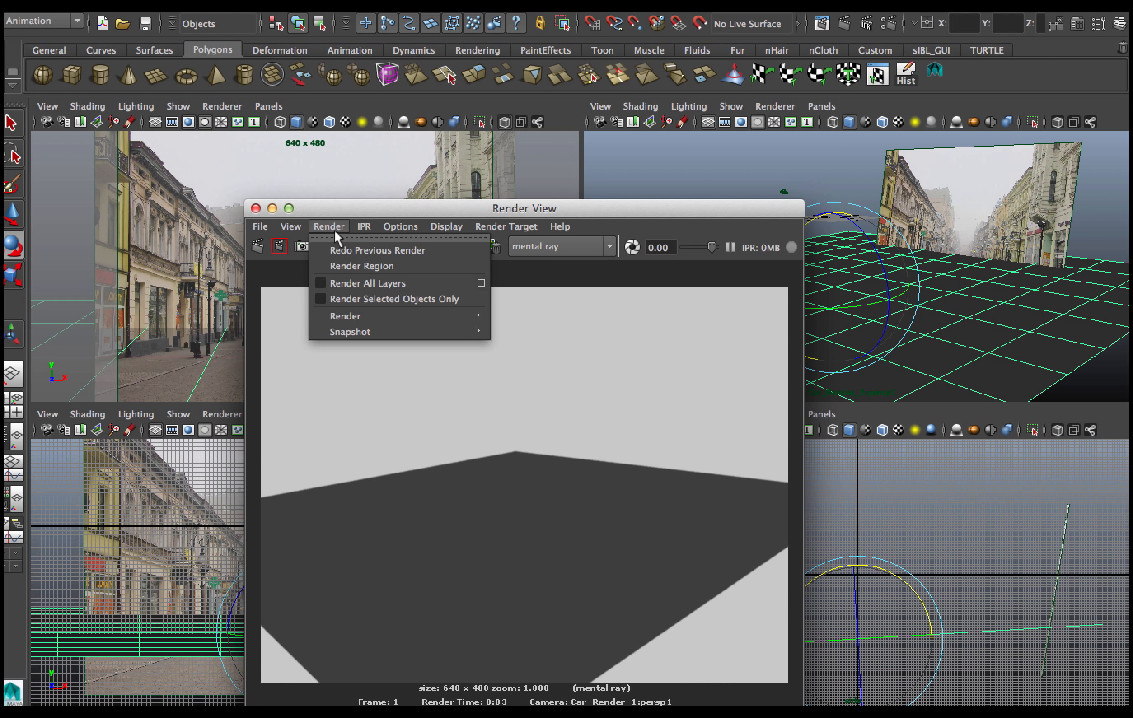
pyautogui.moveTo(380, 317)
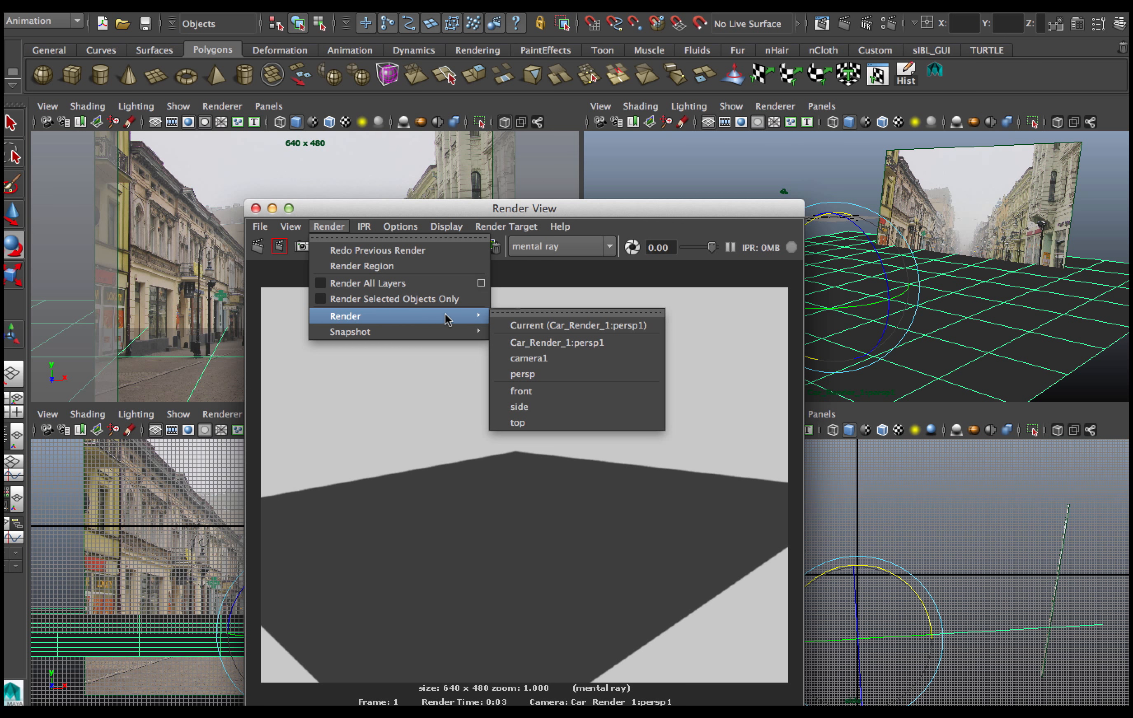
pyautogui.click(523, 359)
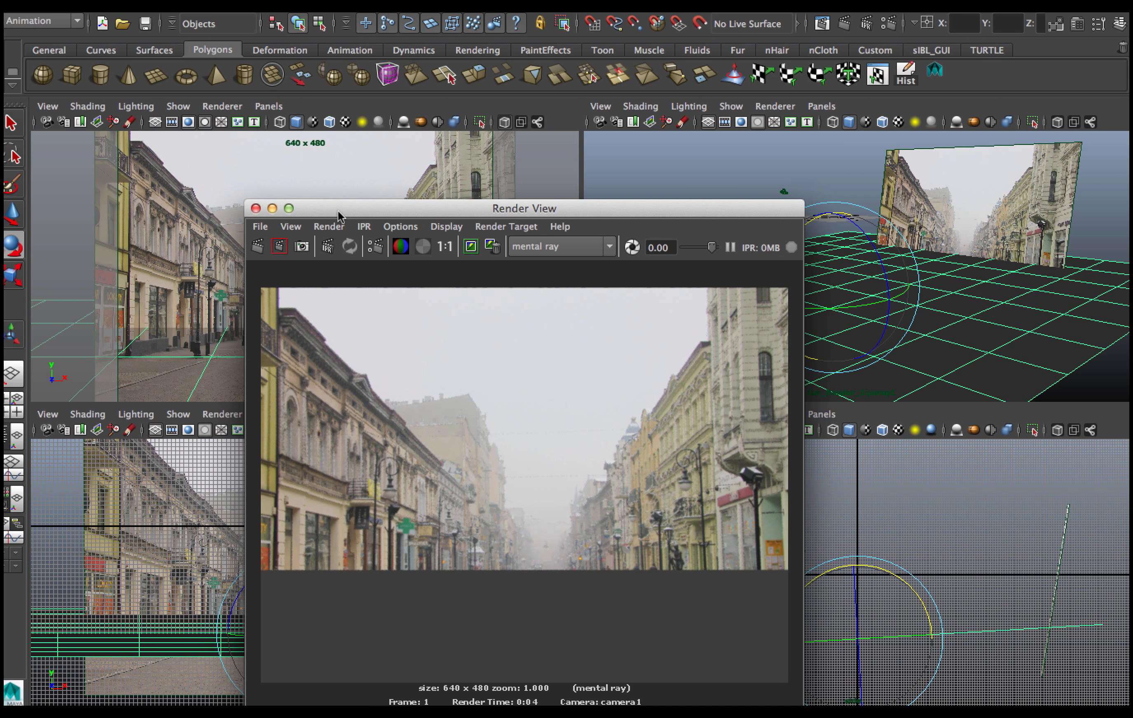
# Move the Render View window aside and open the Hypershade.
pyautogui.moveTo(338, 212); pyautogui.dragTo(128, 540)
pyautogui.click(172, 2)
pyautogui.moveTo(223, 1)
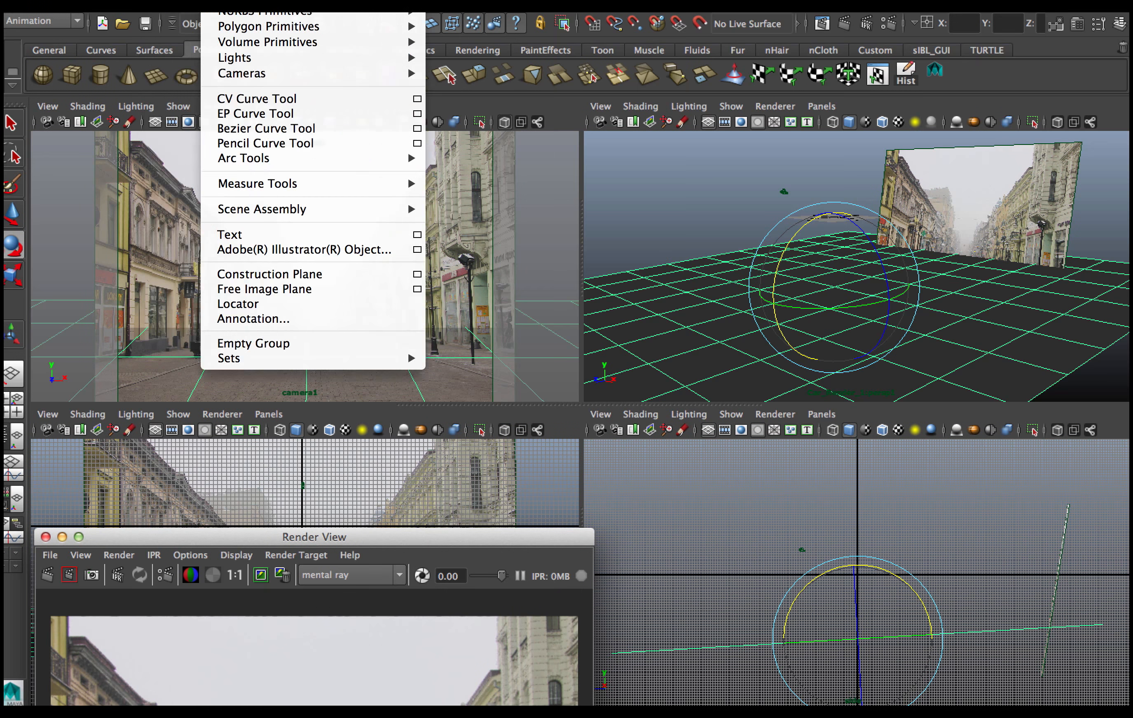
pyautogui.moveTo(332, 1)
pyautogui.moveTo(434, 29)
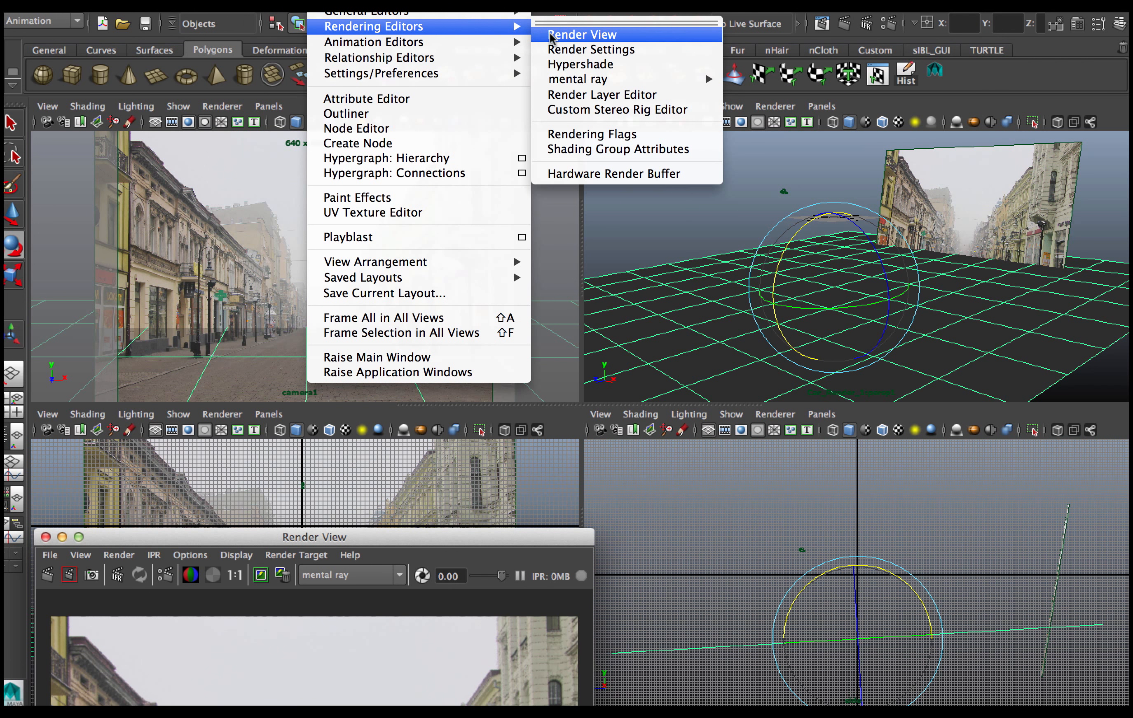
pyautogui.click(568, 66)
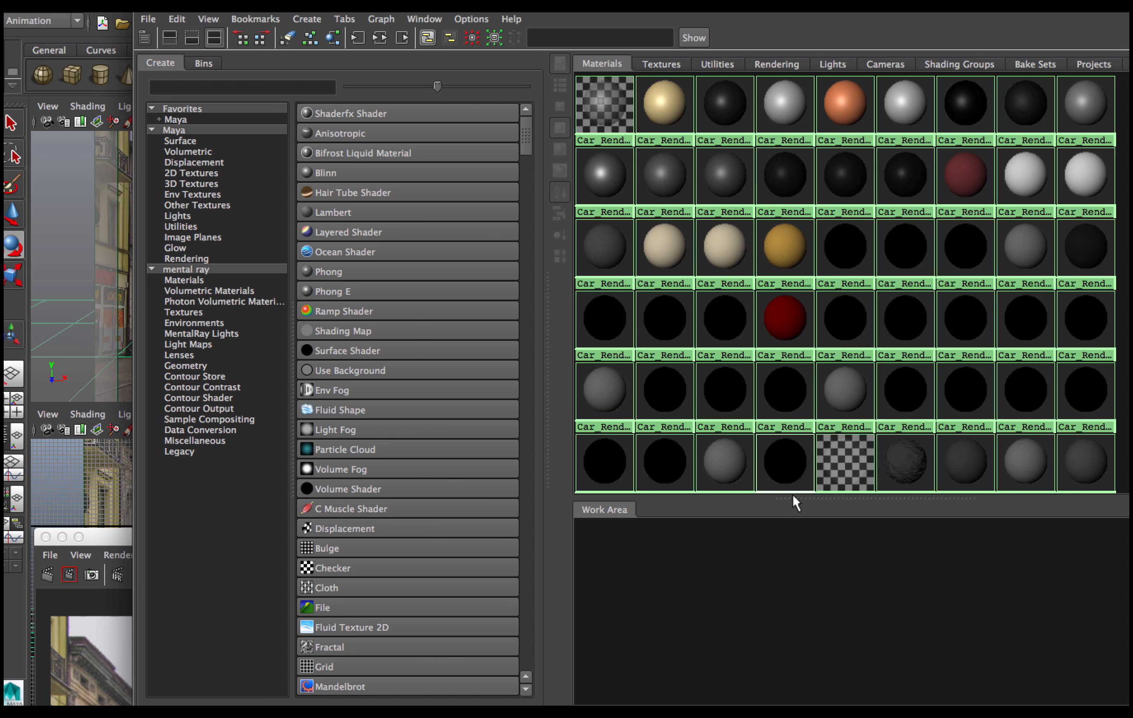
# Create a Use Background shader and assign it to the ground plane in the perspective view.
pyautogui.moveTo(791, 496); pyautogui.dragTo(775, 291)
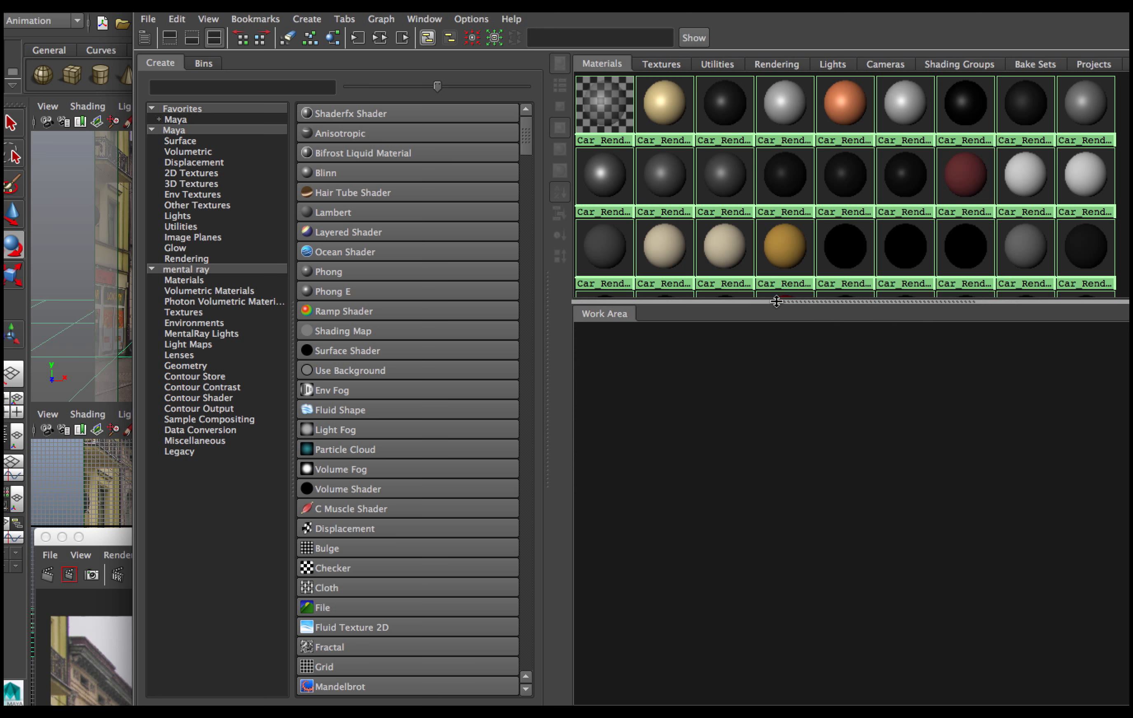
pyautogui.click(338, 370)
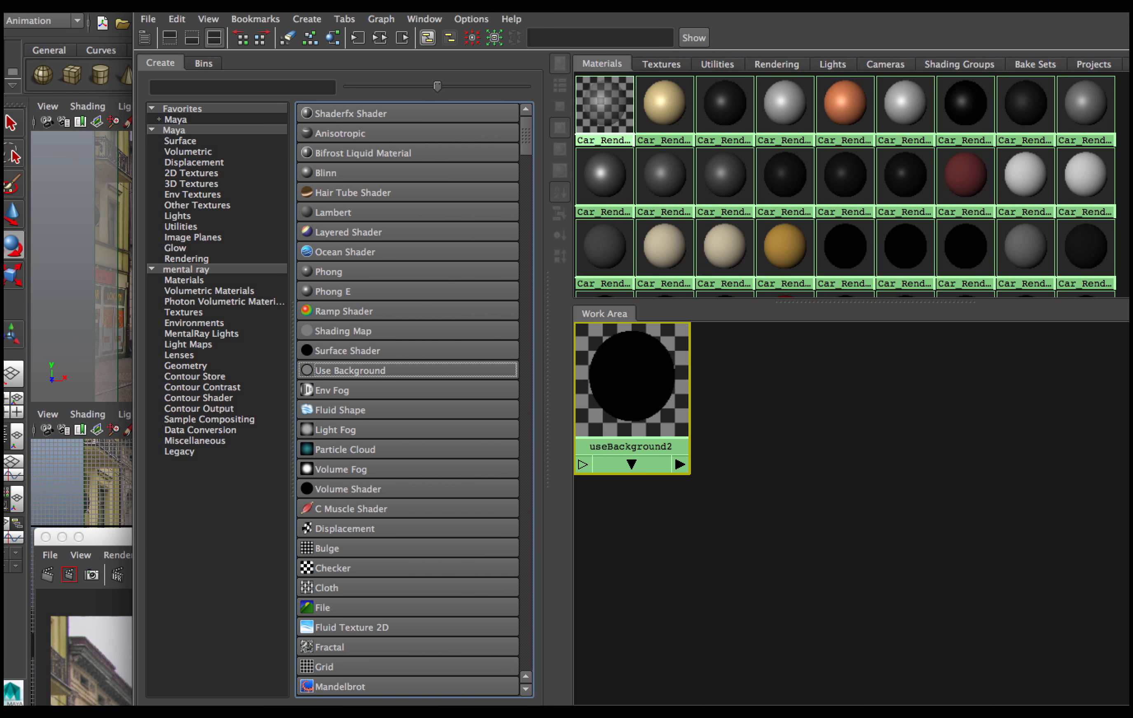
pyautogui.moveTo(479, 3); pyautogui.dragTo(902, 81)
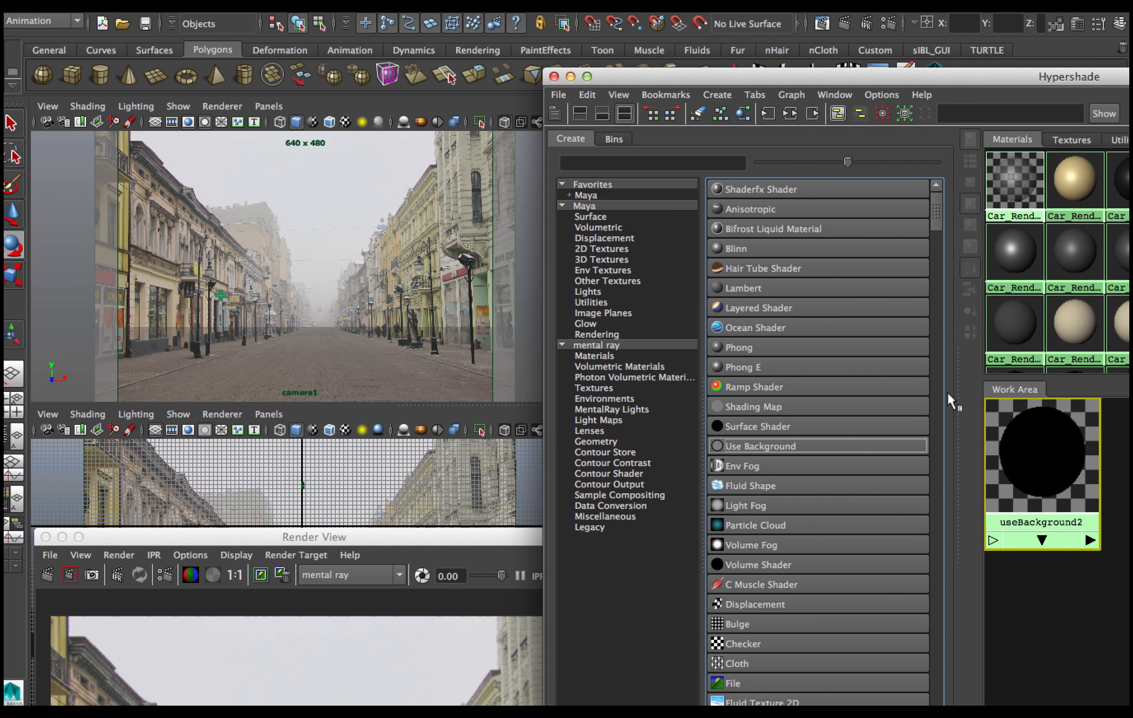
pyautogui.moveTo(947, 399); pyautogui.dragTo(727, 342)
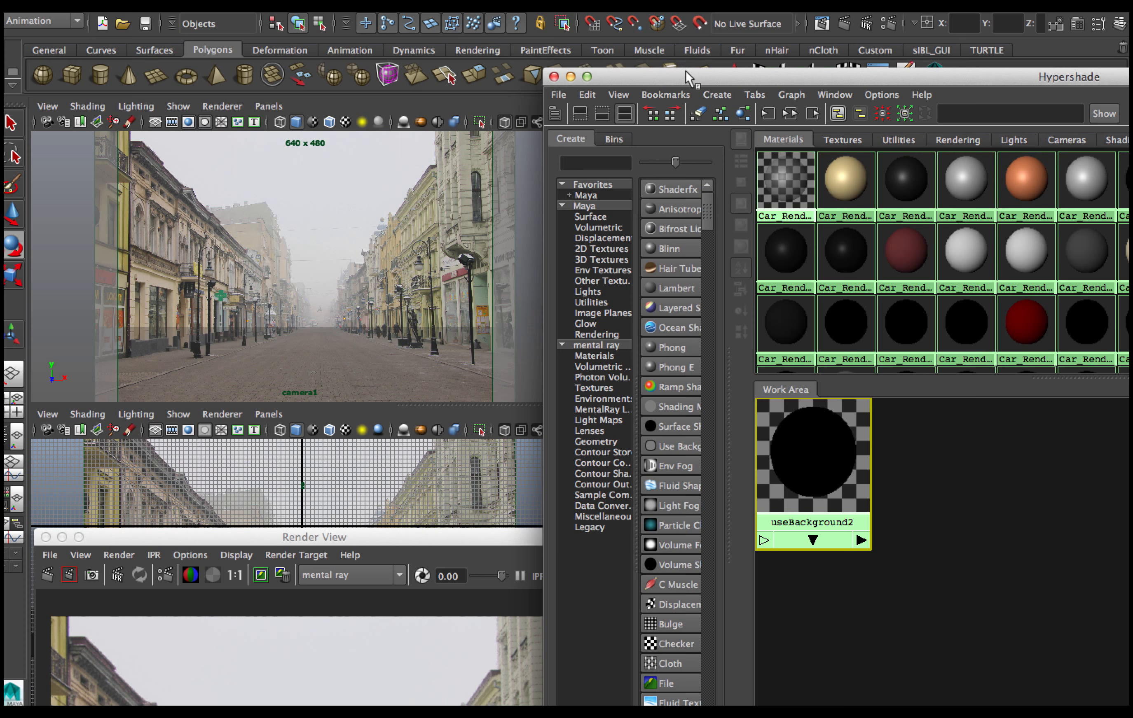
pyautogui.moveTo(688, 77); pyautogui.dragTo(942, 59)
pyautogui.moveTo(1072, 442); pyautogui.dragTo(724, 300, button='middle')
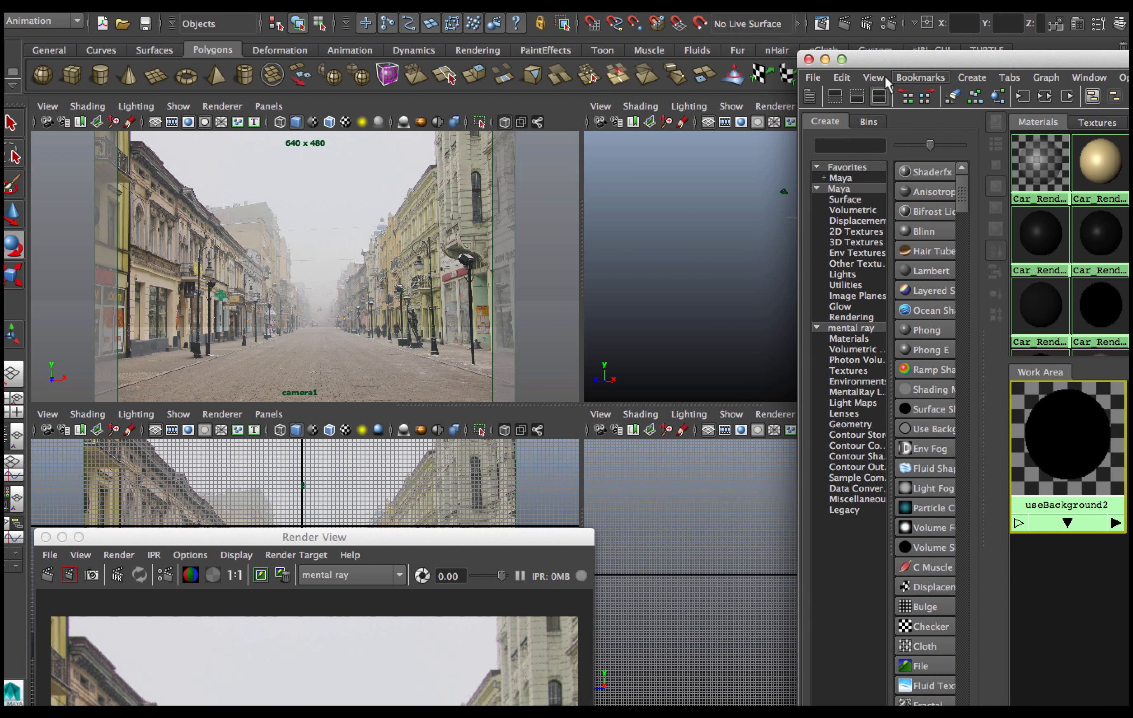
# Move the Hypershade and Render View windows and re-render the camera1 view.
pyautogui.moveTo(878, 59); pyautogui.dragTo(1124, 533)
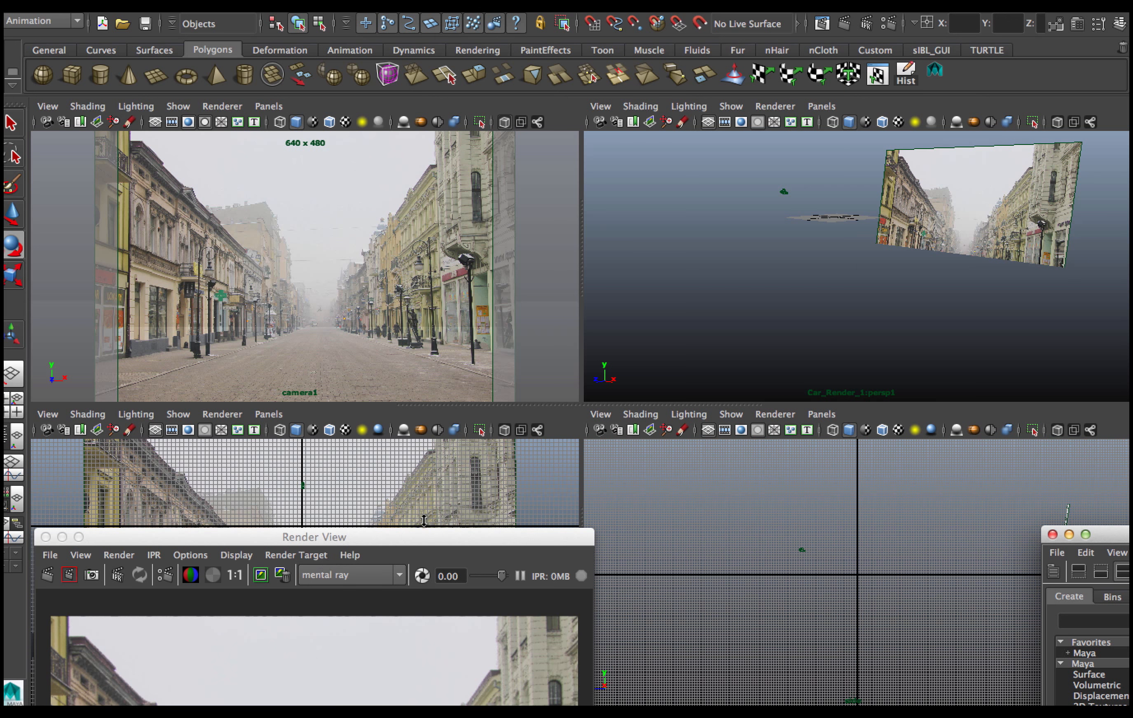
pyautogui.moveTo(421, 539); pyautogui.dragTo(524, 76)
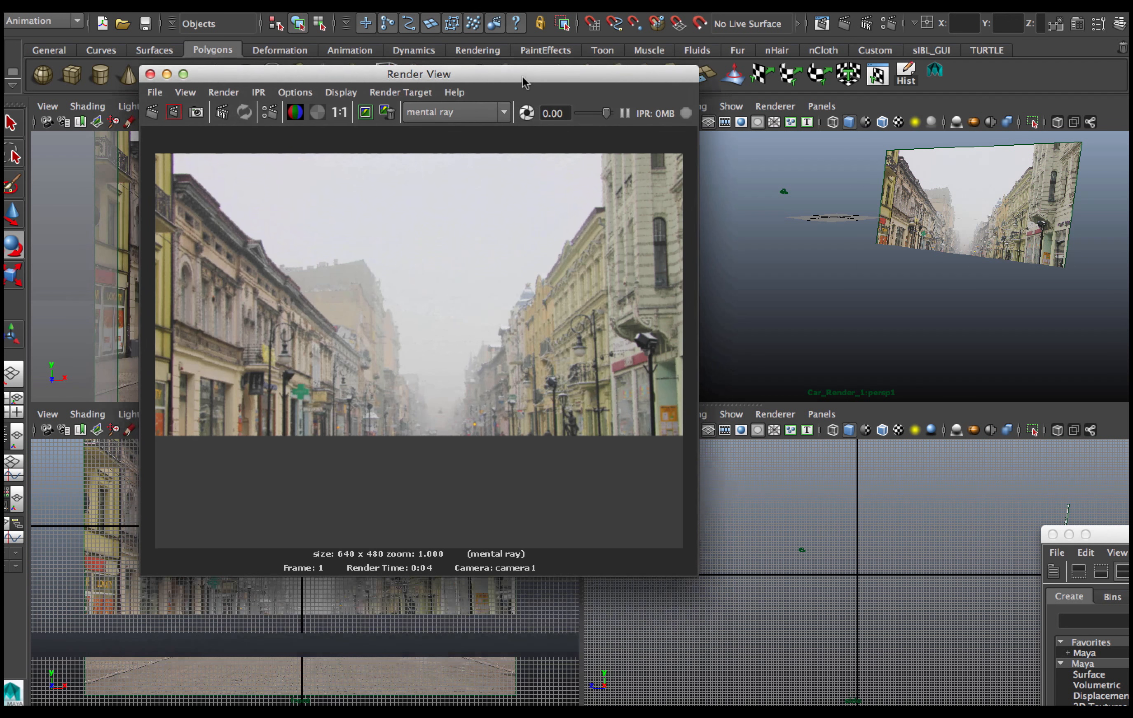
pyautogui.click(155, 116)
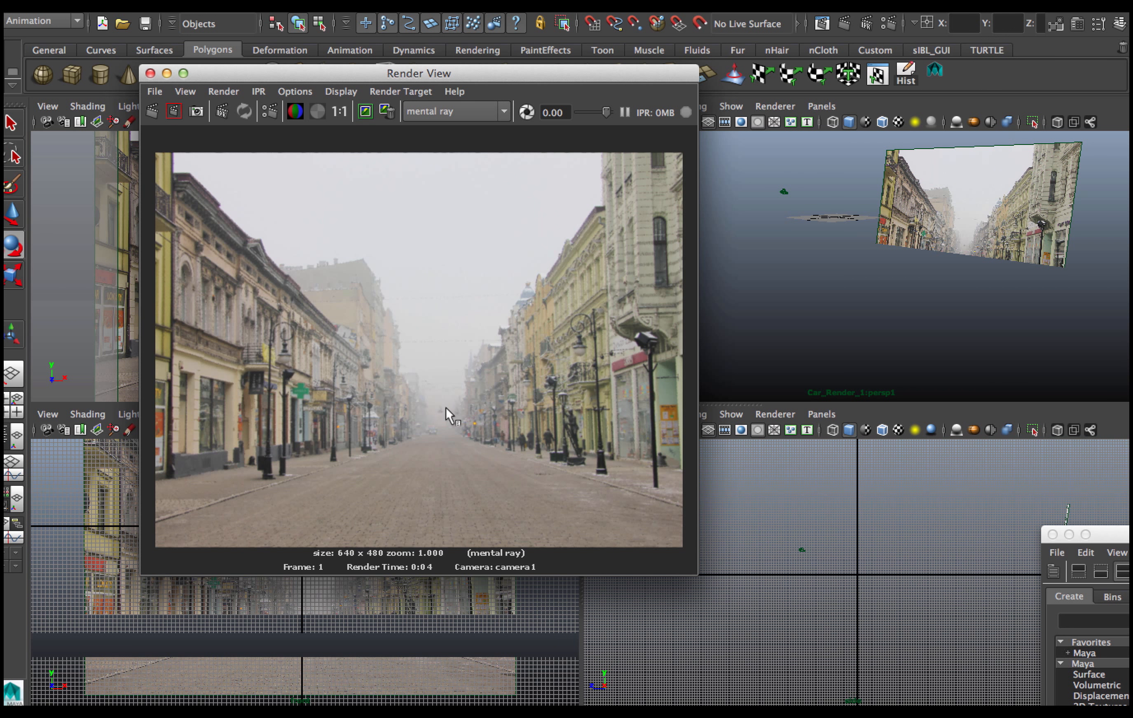
# Close the Render View and move the car model onto the street in front of the image plane in the perspective view.
pyautogui.click(166, 74)
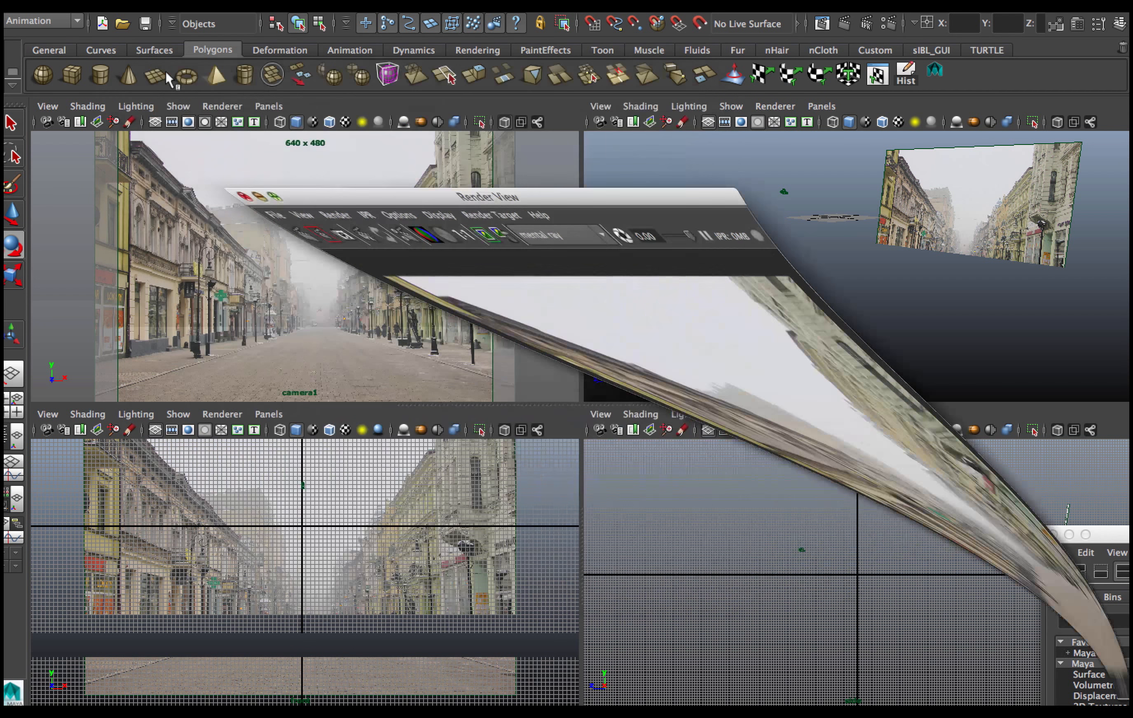
pyautogui.click(838, 281)
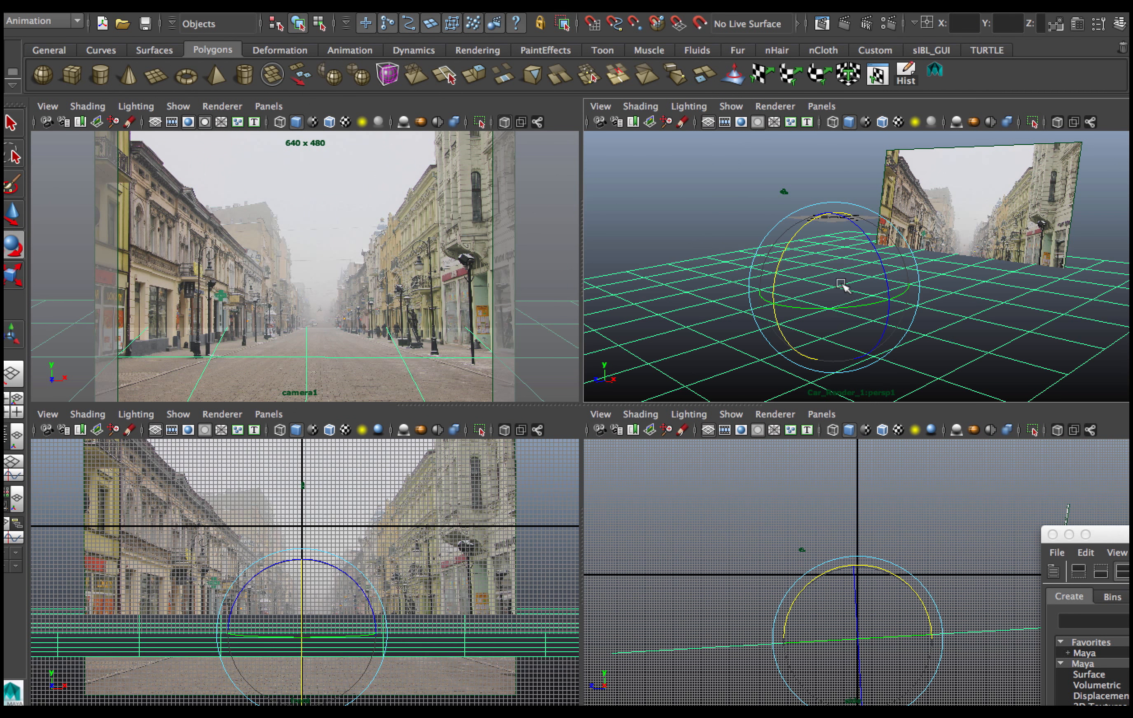
pyautogui.press('space')
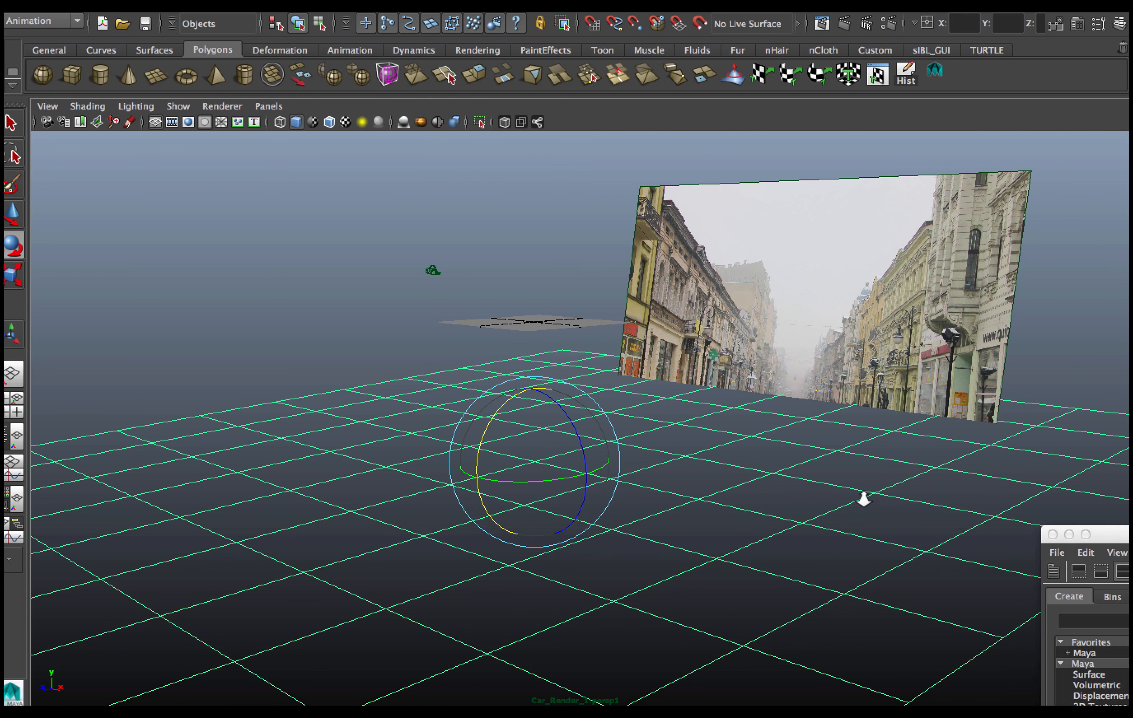
pyautogui.keyDown('alt'); pyautogui.moveTo(864, 499); pyautogui.dragTo(701, 526); pyautogui.keyUp('alt')
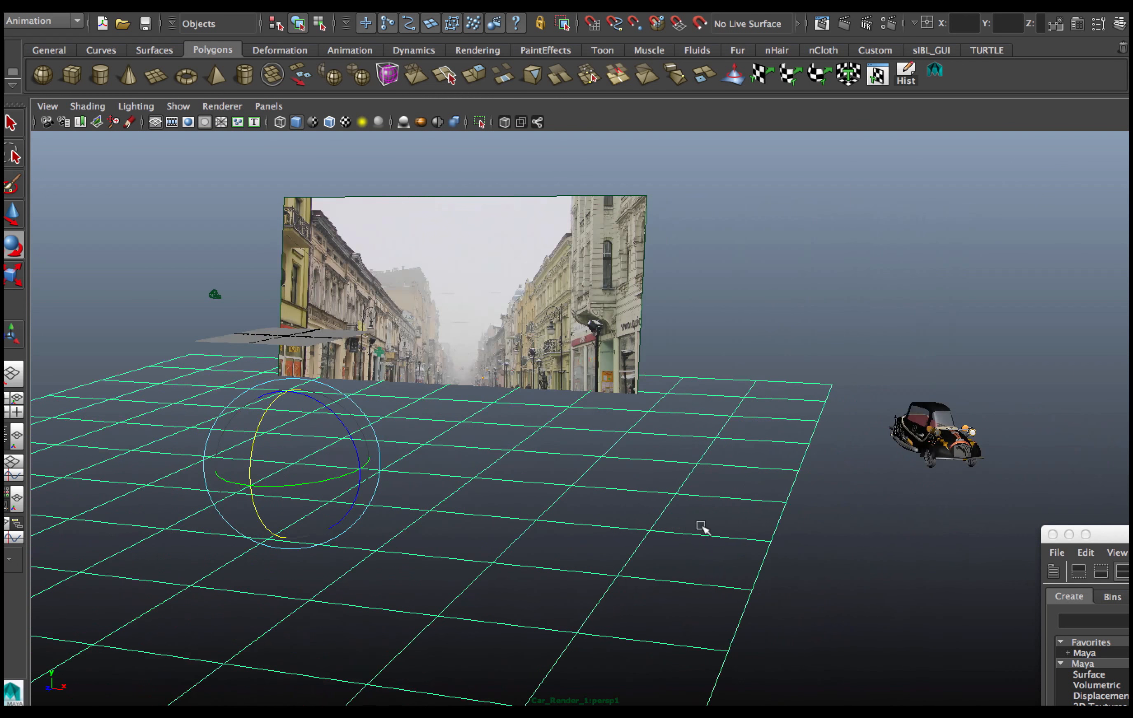
pyautogui.click(937, 417)
pyautogui.press('Up')
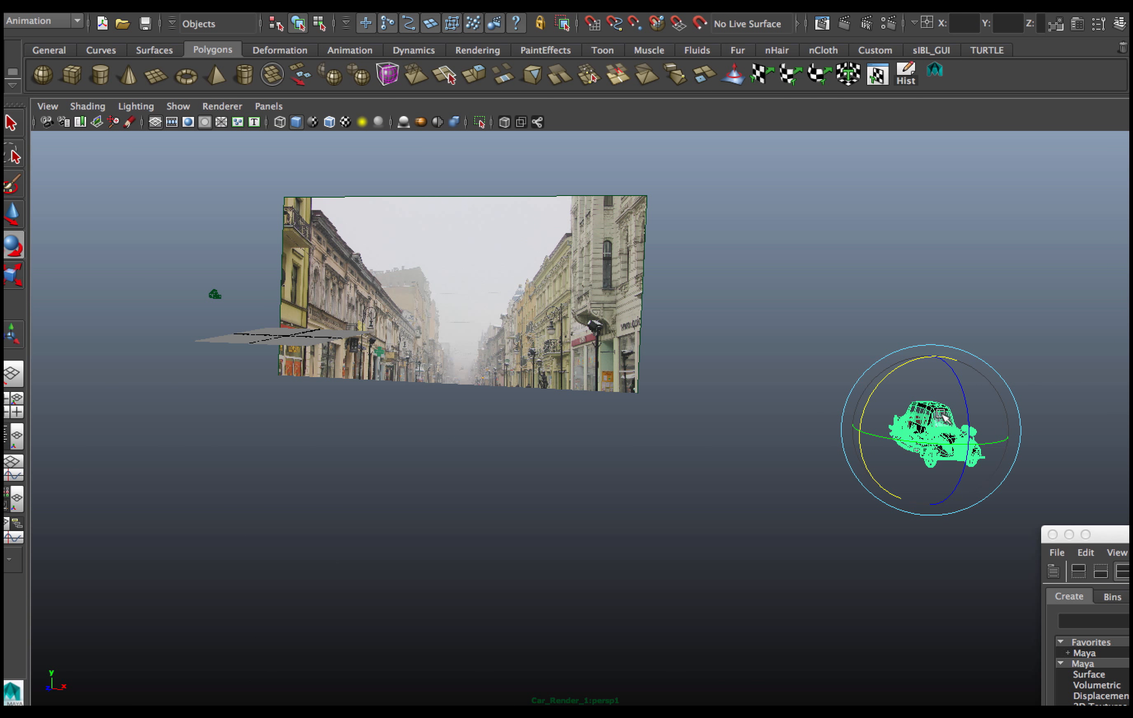
pyautogui.press('w')
pyautogui.moveTo(1010, 436); pyautogui.dragTo(433, 415)
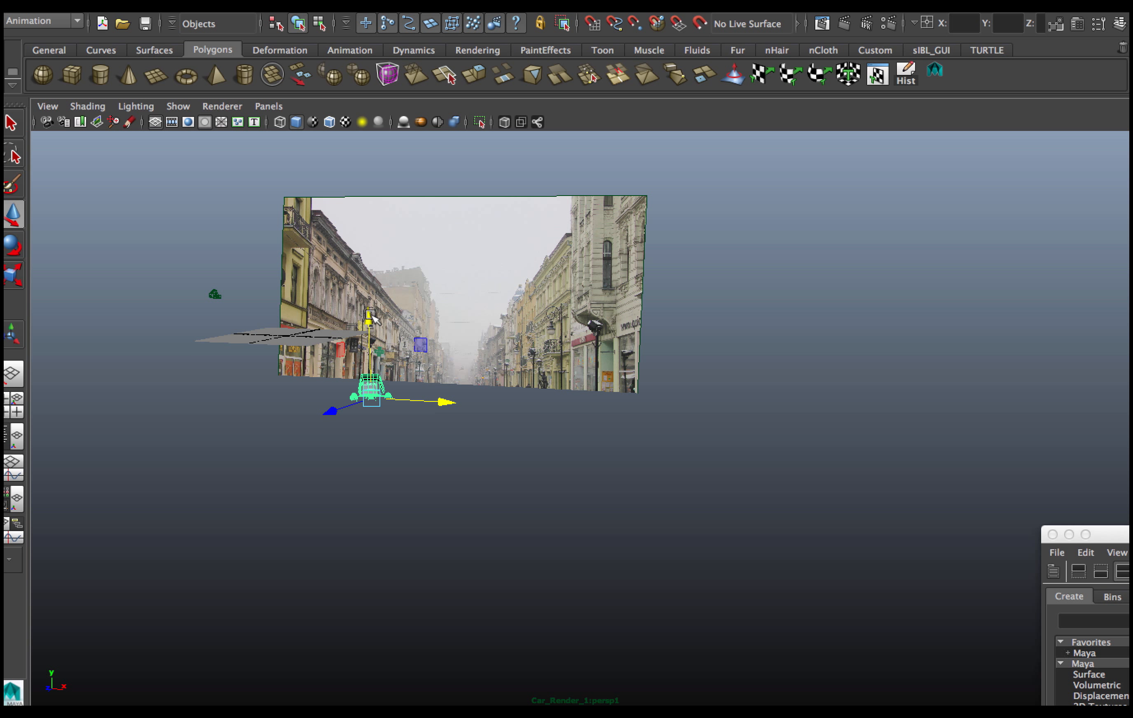
pyautogui.moveTo(370, 316); pyautogui.dragTo(370, 282)
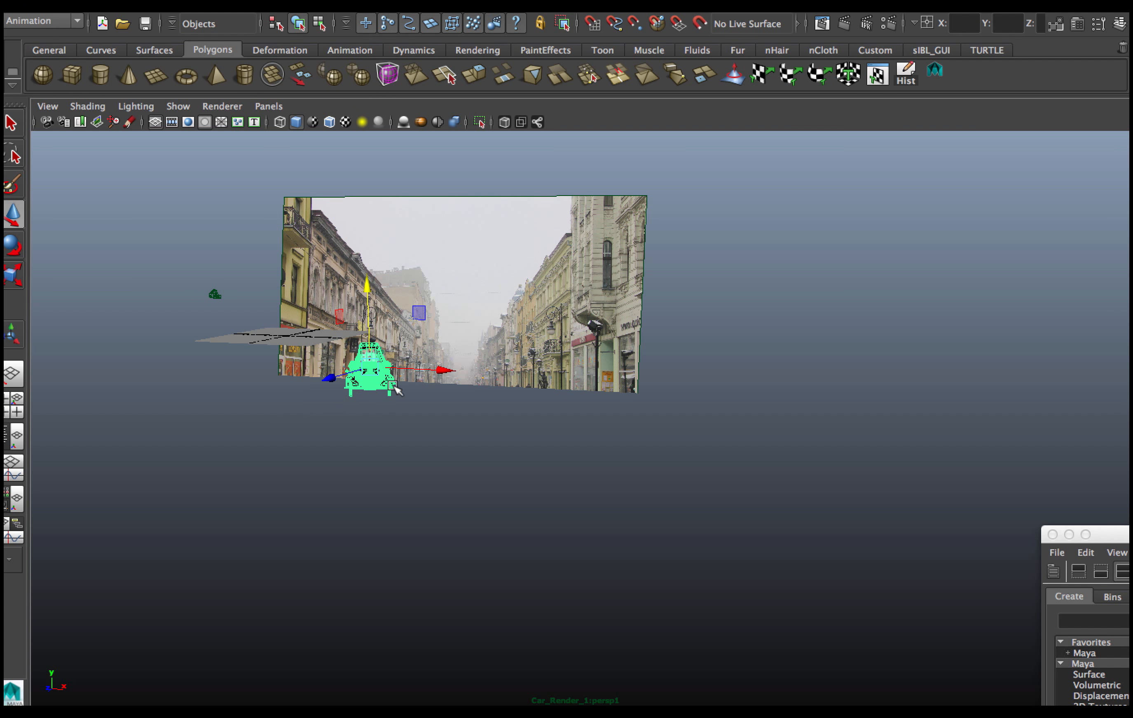
pyautogui.moveTo(439, 372); pyautogui.dragTo(551, 375)
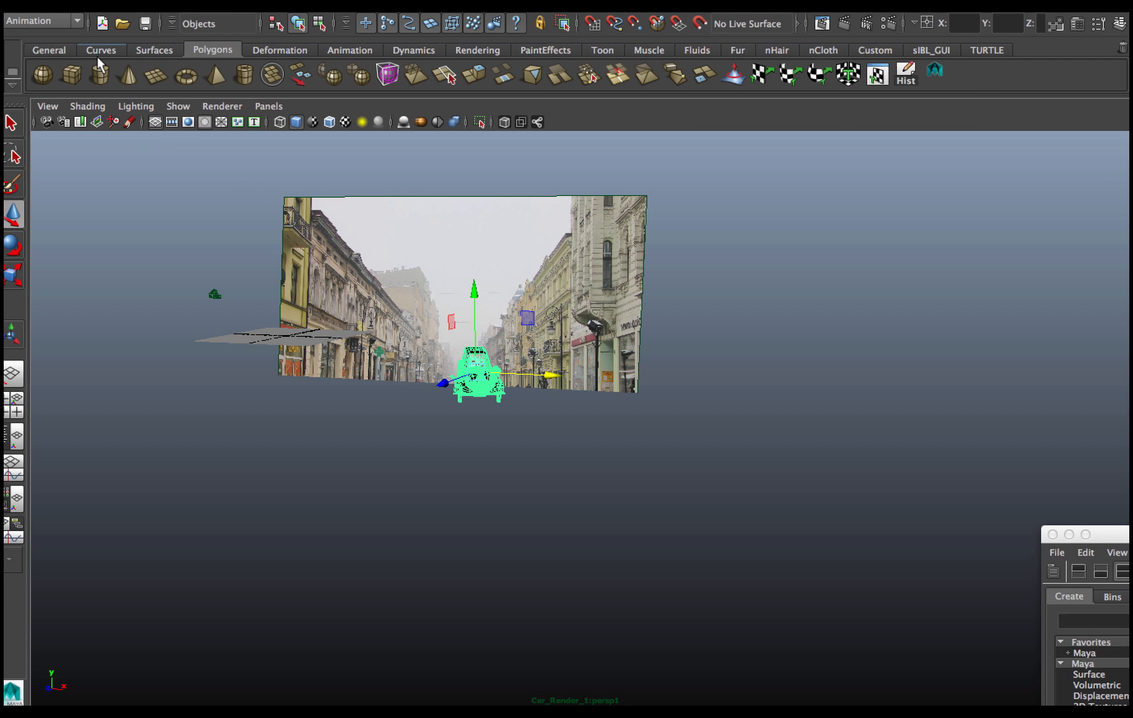
# Adjust the car's position on the street, nudging it along the ground and slightly upward.
pyautogui.click(91, 5)
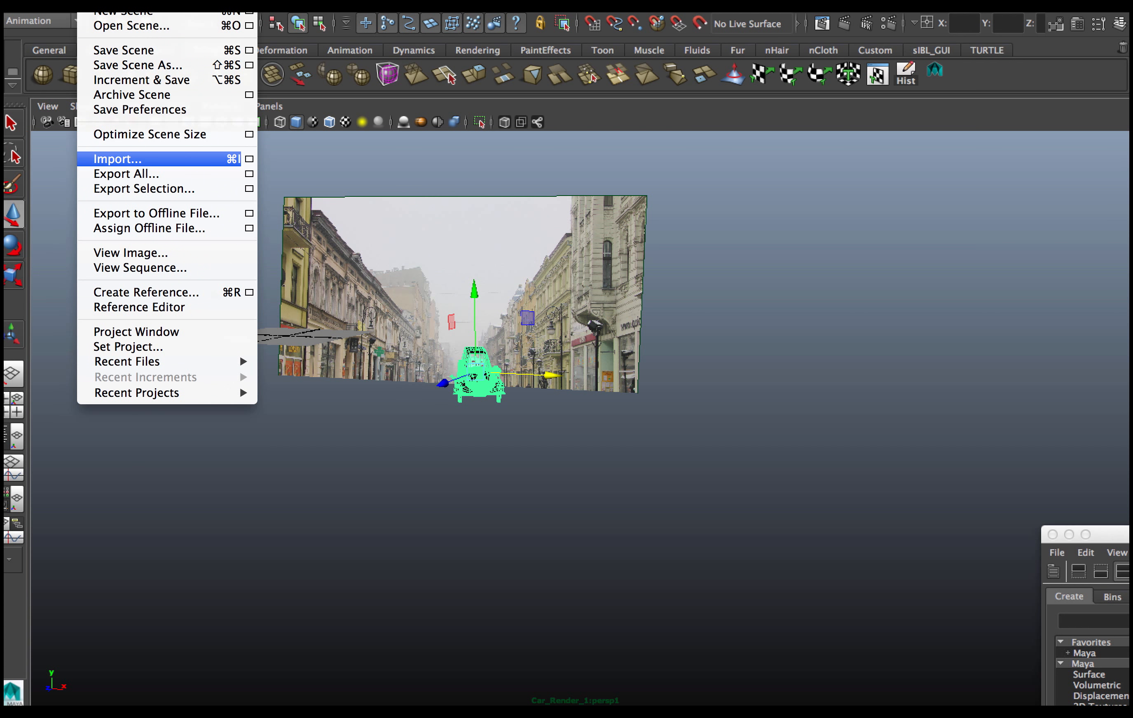
pyautogui.click(115, 160)
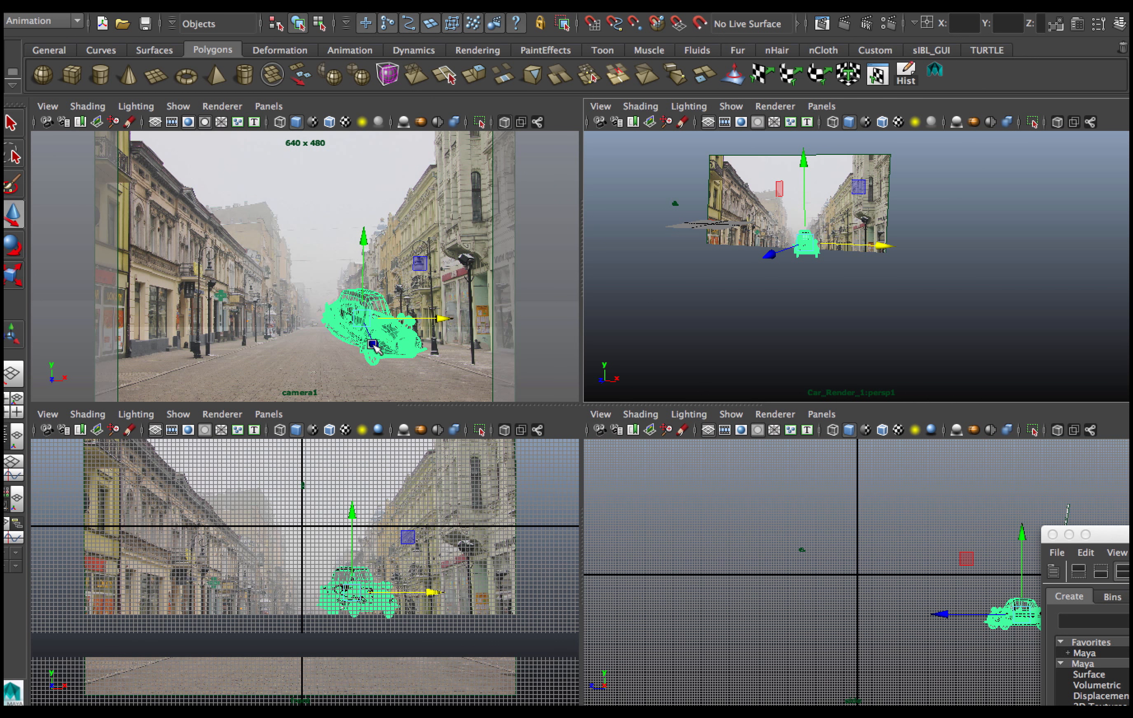
pyautogui.moveTo(374, 347); pyautogui.dragTo(406, 377)
pyautogui.press('w')
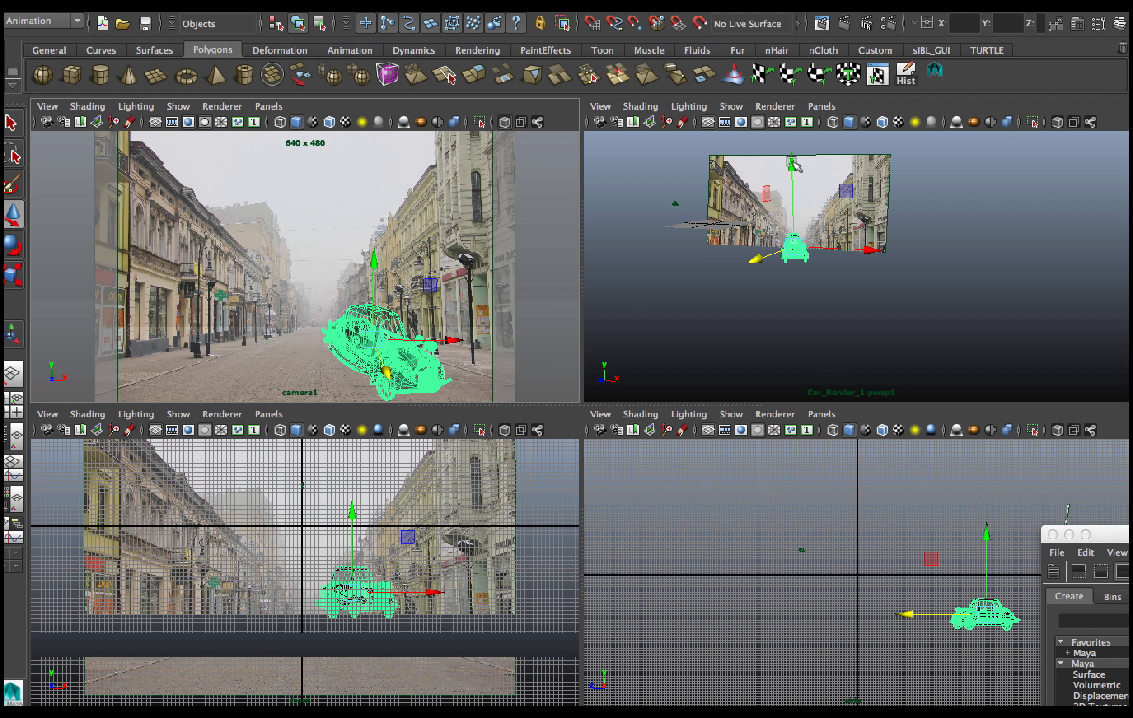
pyautogui.moveTo(792, 162); pyautogui.dragTo(786, 171)
pyautogui.press('space')
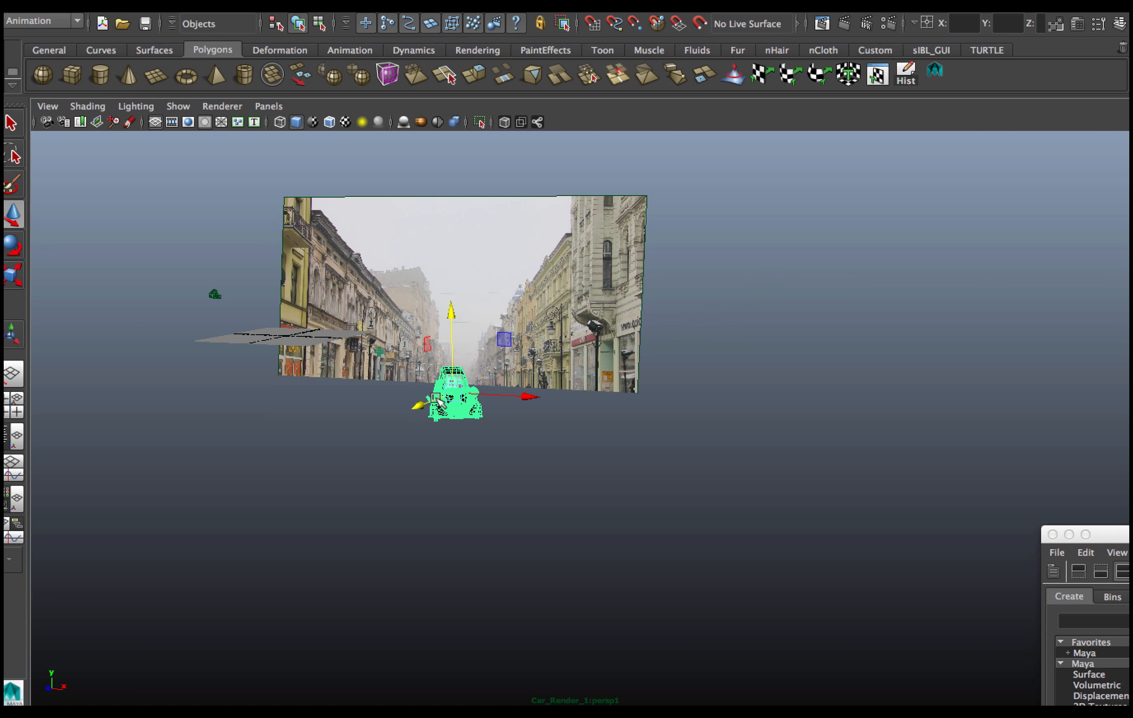
pyautogui.keyDown('alt'); pyautogui.moveTo(331, 435); pyautogui.dragTo(300, 393, button='right'); pyautogui.keyUp('alt')
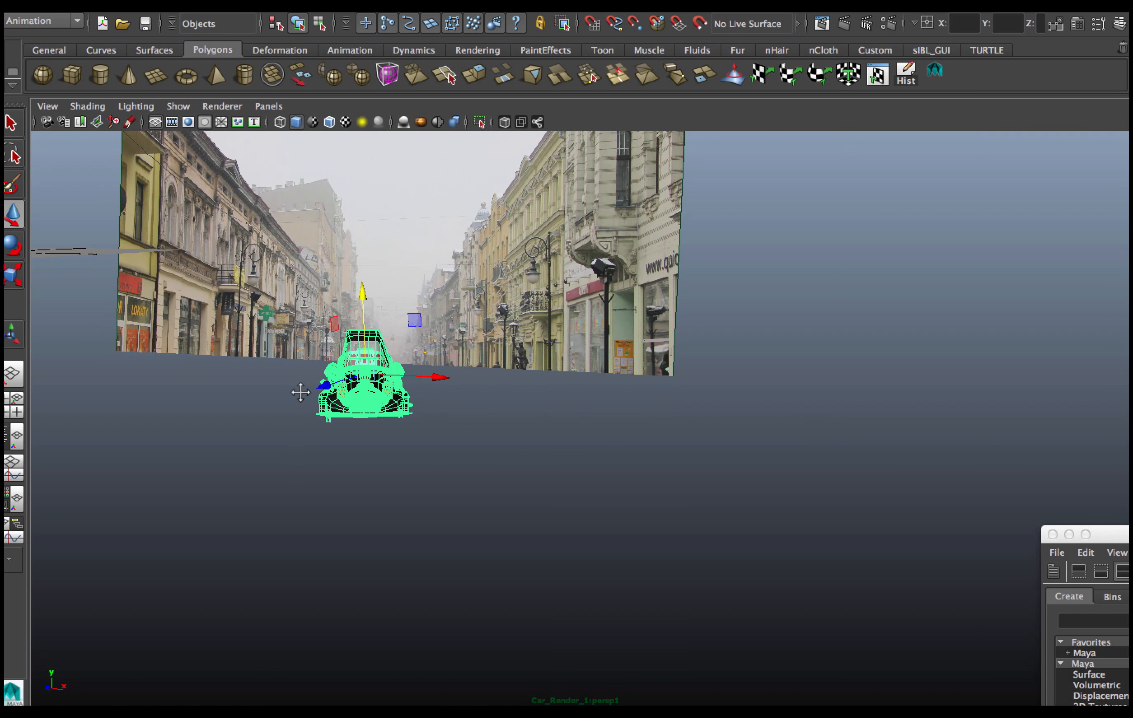
pyautogui.keyDown('alt'); pyautogui.moveTo(301, 393); pyautogui.dragTo(665, 418, button='middle'); pyautogui.keyUp('alt')
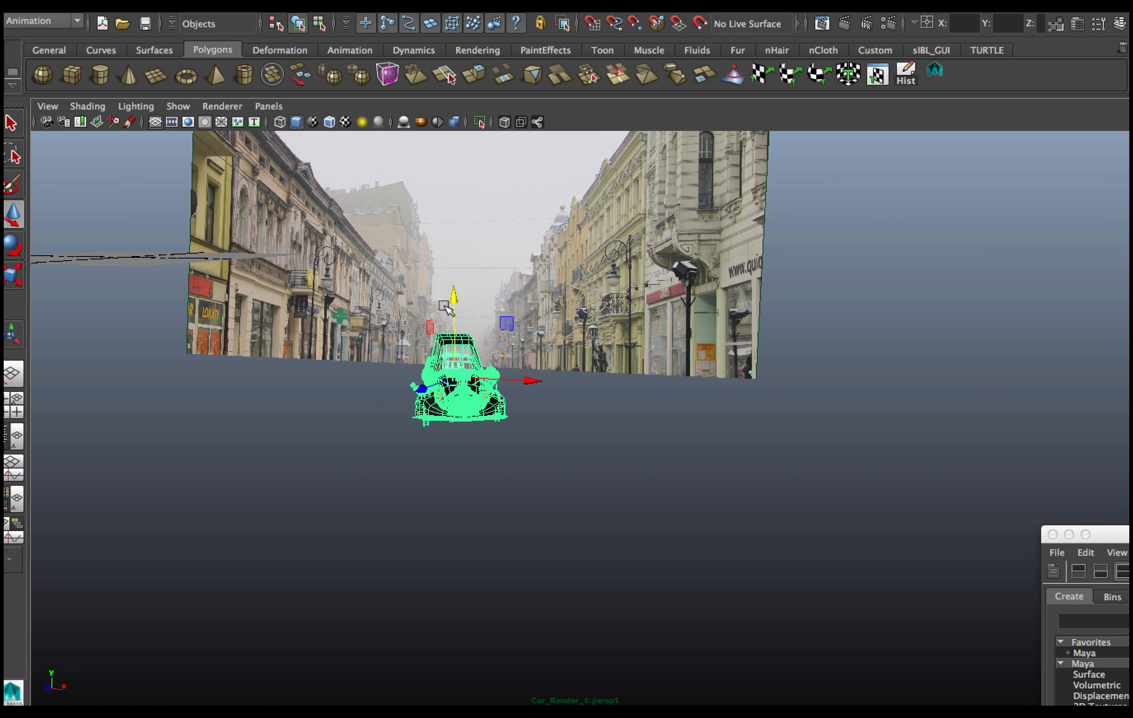
pyautogui.moveTo(450, 298)
pyautogui.mouseDown()
pyautogui.moveTo(450, 323)
pyautogui.moveTo(452, 274)
pyautogui.moveTo(458, 314)
pyautogui.moveTo(457, 285)
pyautogui.mouseUp()
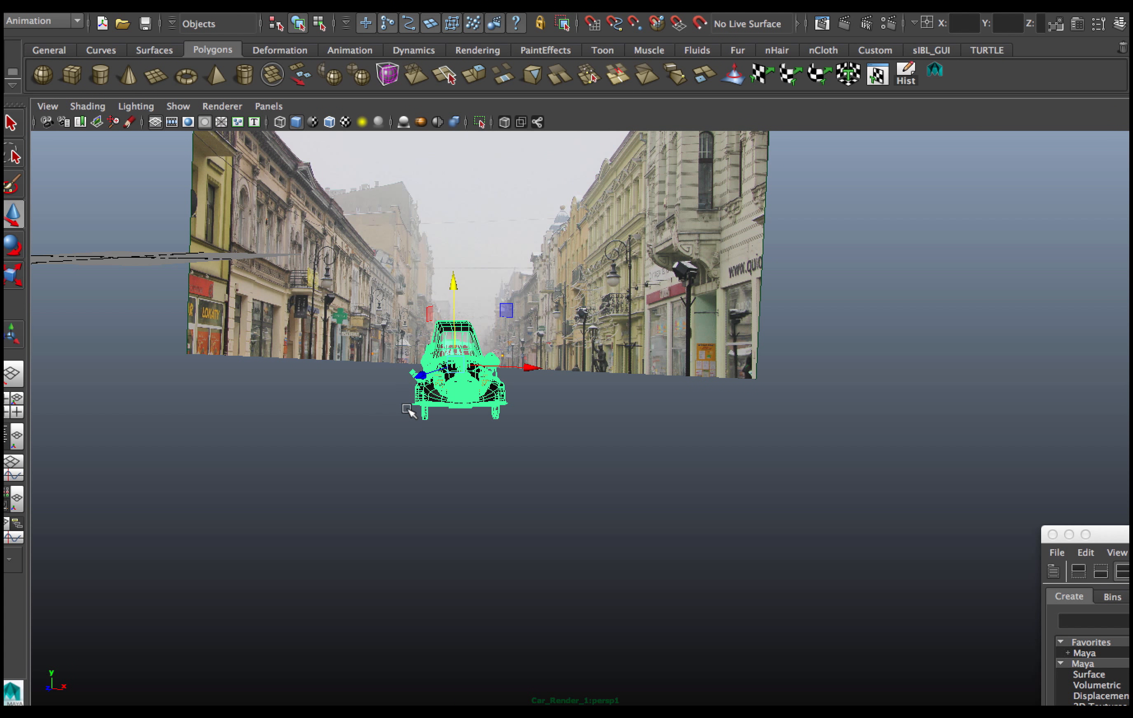
# Orbit around the car to inspect its placement against the image plane, then return to the camera1 view.
pyautogui.keyDown('alt'); pyautogui.moveTo(405, 430); pyautogui.dragTo(897, 386); pyautogui.keyUp('alt')
pyautogui.keyDown('alt'); pyautogui.moveTo(898, 388); pyautogui.dragTo(594, 404, button='middle'); pyautogui.keyUp('alt')
pyautogui.keyDown('alt'); pyautogui.moveTo(960, 403); pyautogui.dragTo(641, 421, button='middle'); pyautogui.keyUp('alt')
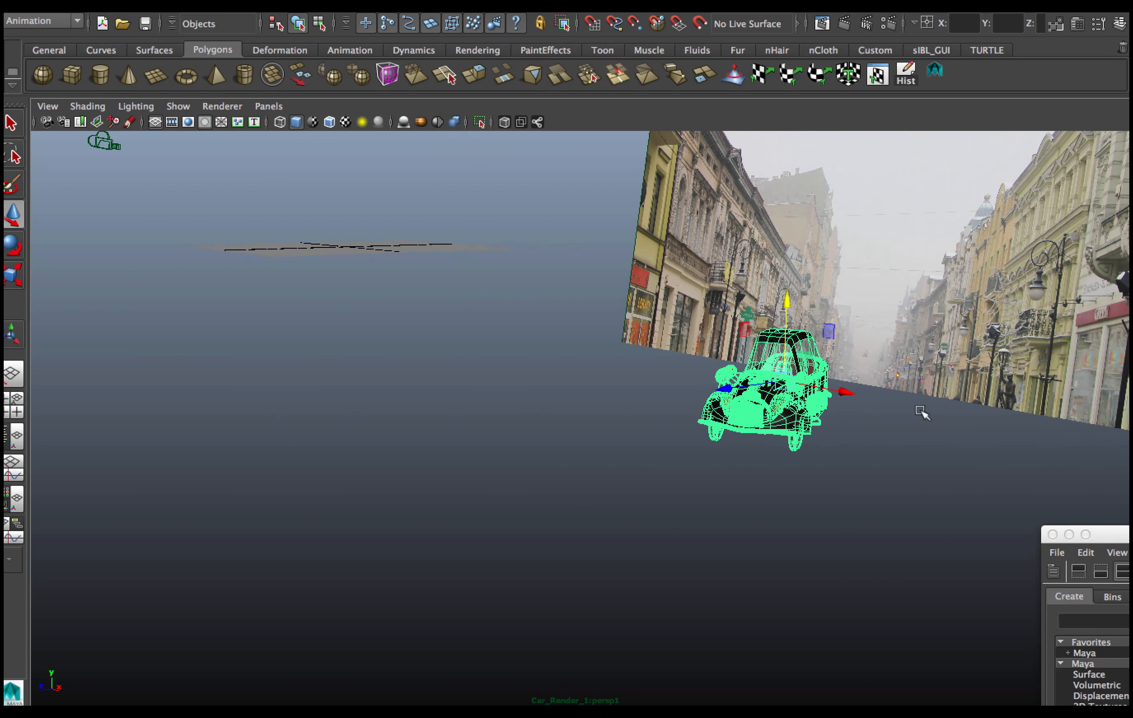
pyautogui.keyDown('alt'); pyautogui.moveTo(1021, 412); pyautogui.dragTo(647, 429, button='middle'); pyautogui.keyUp('alt')
pyautogui.keyDown('alt'); pyautogui.moveTo(967, 433); pyautogui.dragTo(744, 442, button='middle'); pyautogui.keyUp('alt')
pyautogui.keyDown('alt'); pyautogui.moveTo(867, 441); pyautogui.dragTo(639, 456, button='middle'); pyautogui.keyUp('alt')
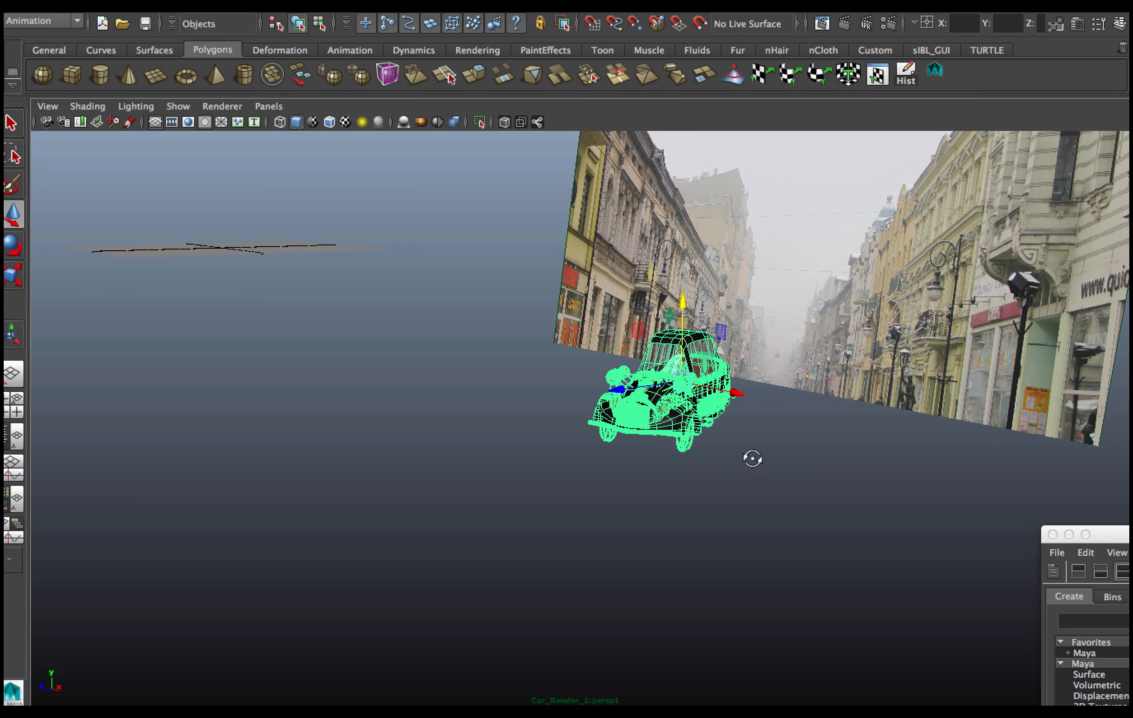
pyautogui.keyDown('alt'); pyautogui.moveTo(752, 460); pyautogui.dragTo(708, 454); pyautogui.keyUp('alt')
pyautogui.keyDown('alt'); pyautogui.moveTo(923, 459); pyautogui.dragTo(774, 421, button='middle'); pyautogui.keyUp('alt')
pyautogui.press('space')
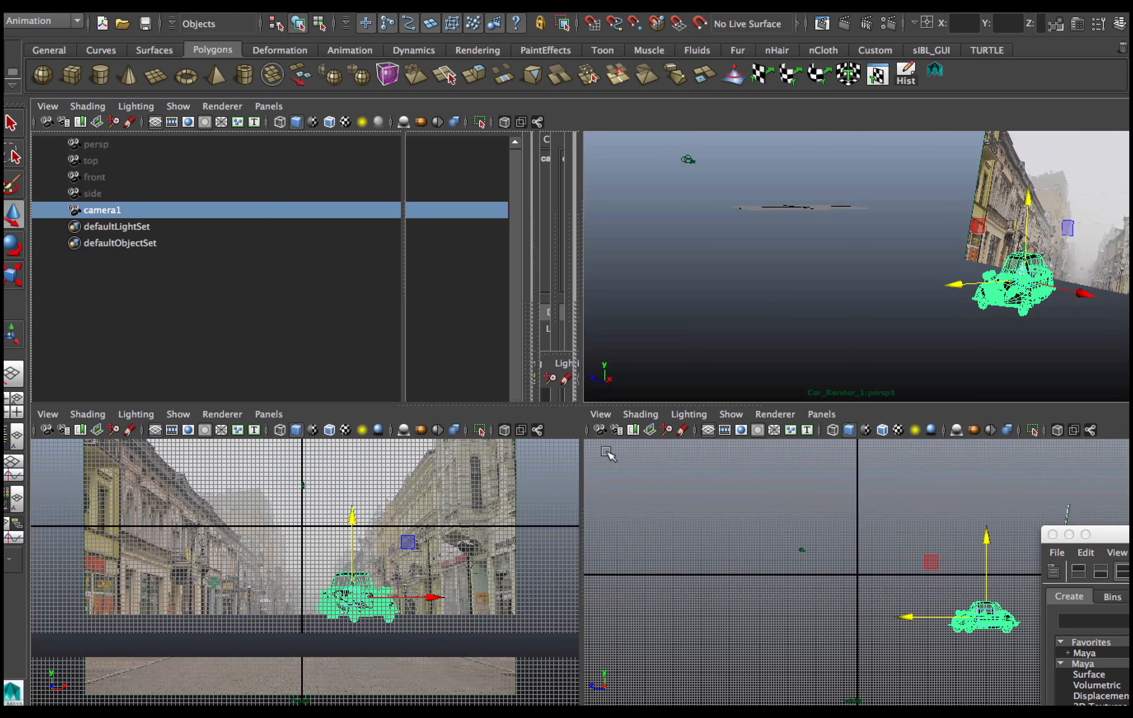
pyautogui.press('space')
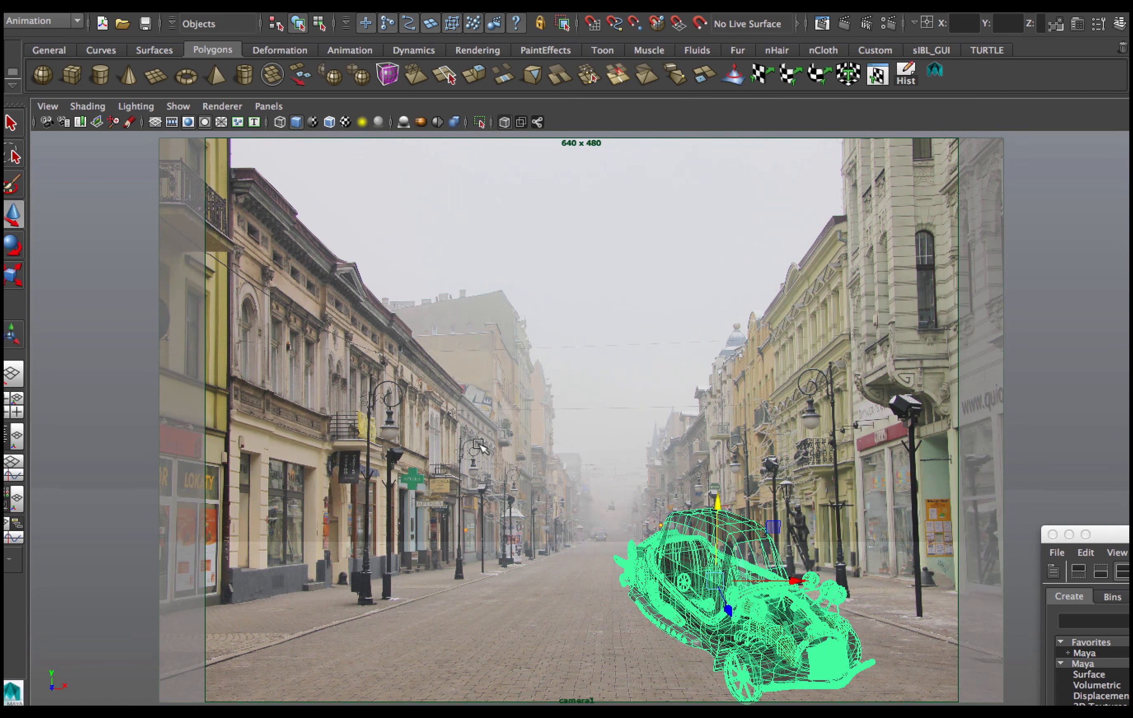
# Rotate and move the car in camera1 so it sits along the street's perspective.
pyautogui.moveTo(729, 610); pyautogui.dragTo(725, 602)
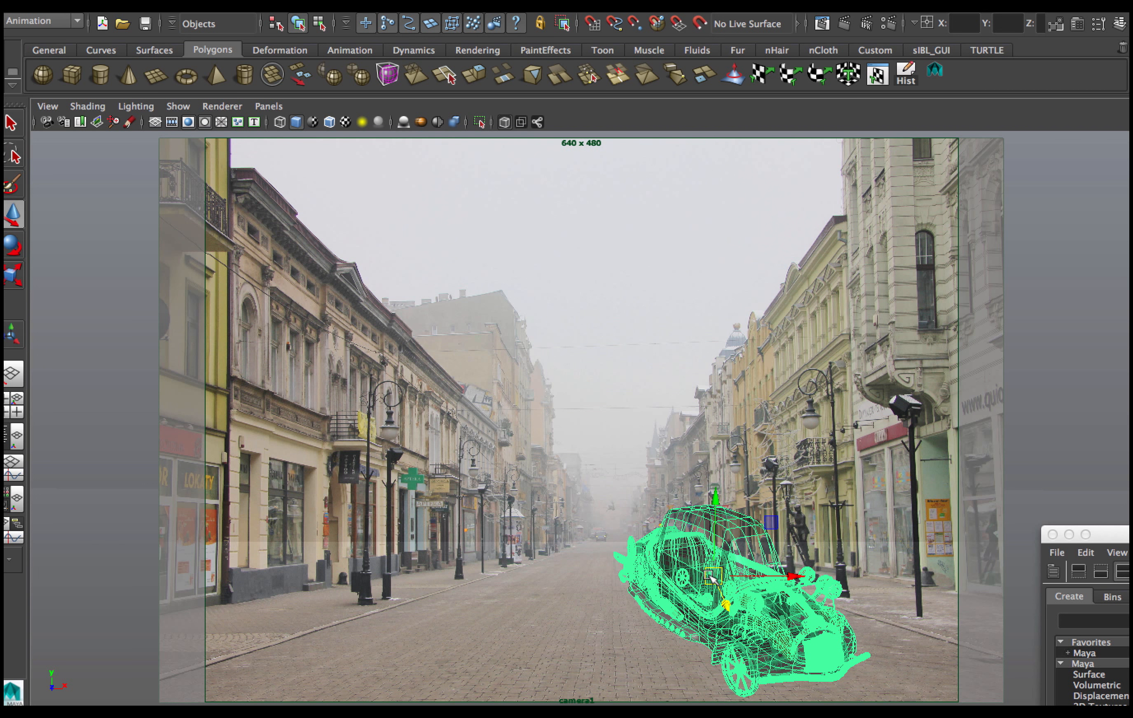
pyautogui.press('e')
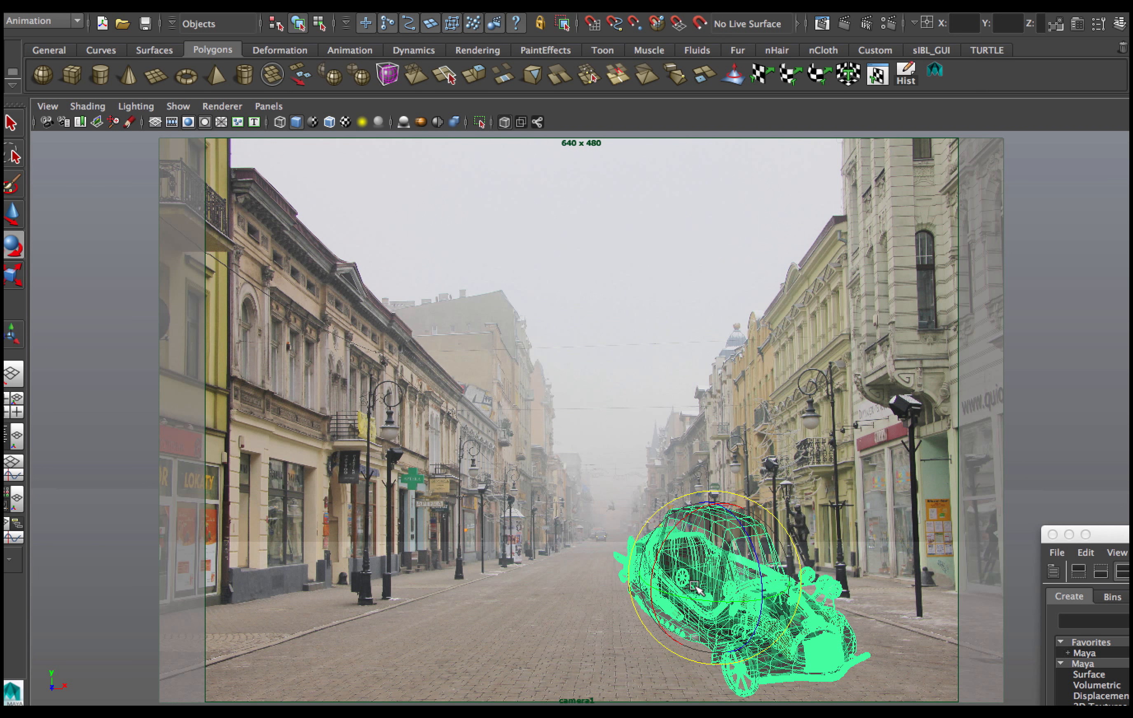
pyautogui.moveTo(699, 602); pyautogui.dragTo(695, 598)
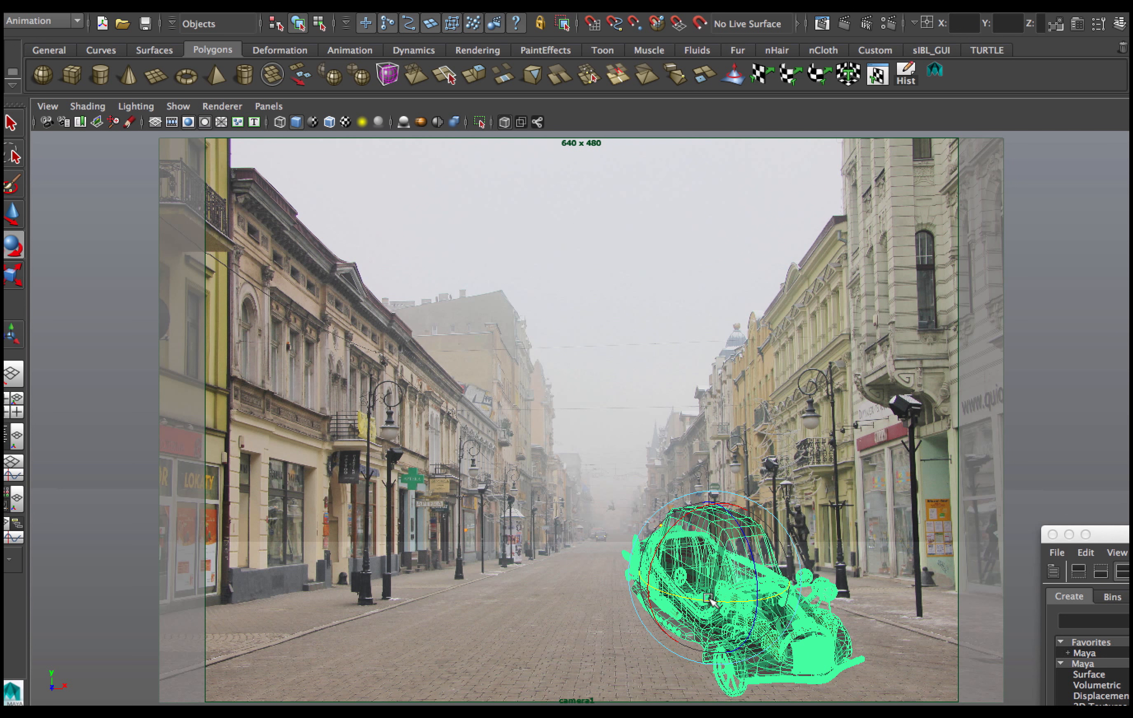
pyautogui.moveTo(711, 602); pyautogui.dragTo(709, 602)
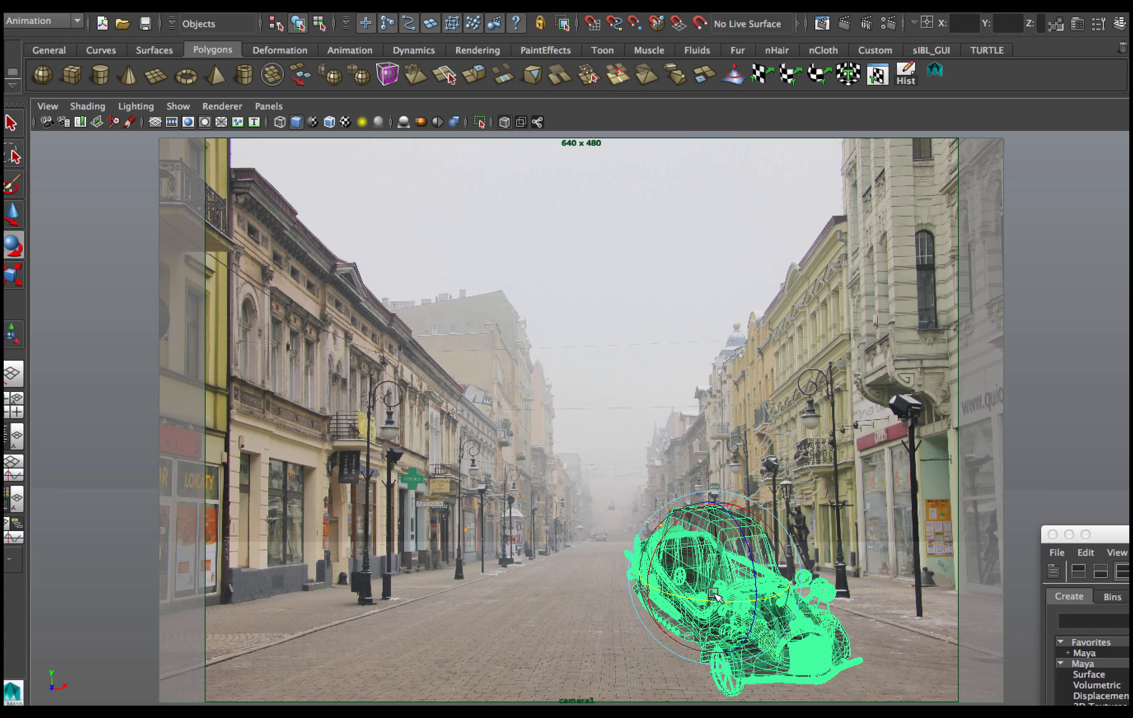
pyautogui.press('w')
pyautogui.moveTo(733, 607); pyautogui.dragTo(762, 592)
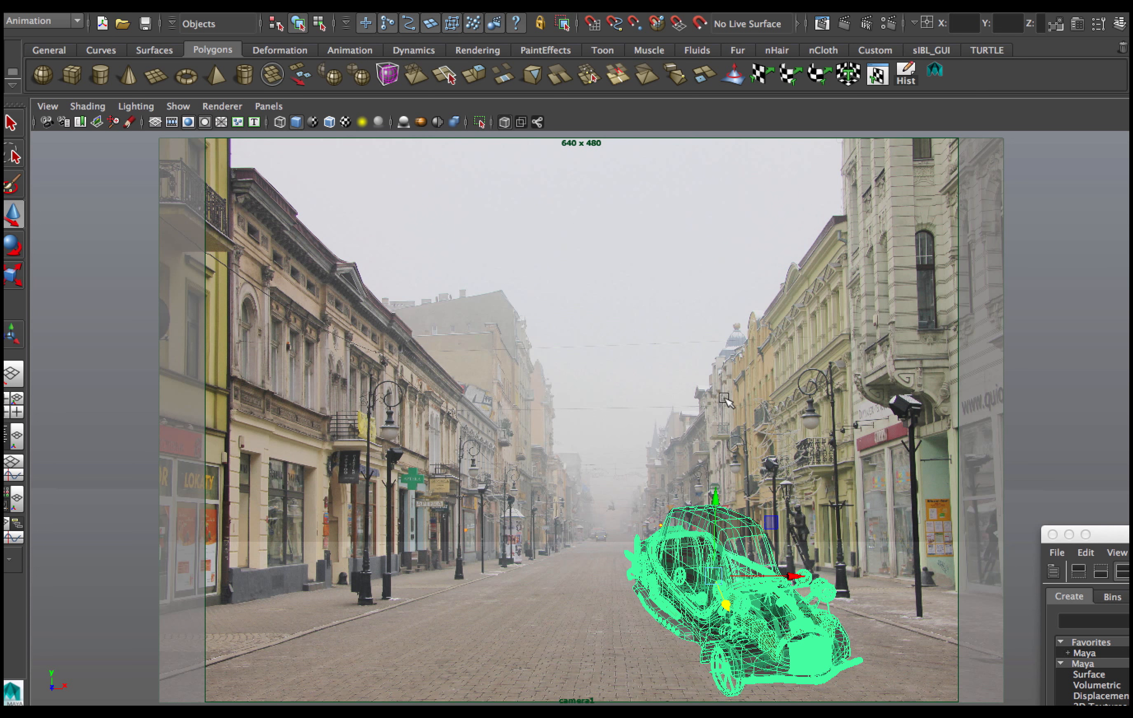
# Render the camera1 view to check the car composite, then close the Render View.
pyautogui.click(844, 22)
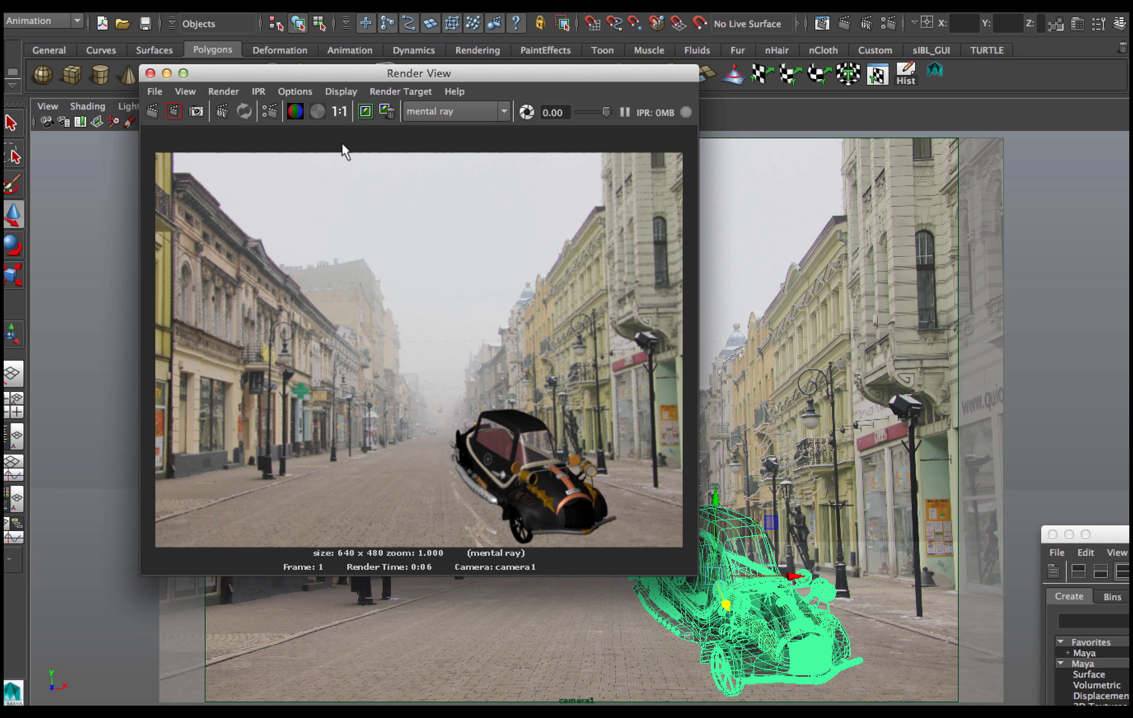
pyautogui.moveTo(333, 74); pyautogui.dragTo(296, 475)
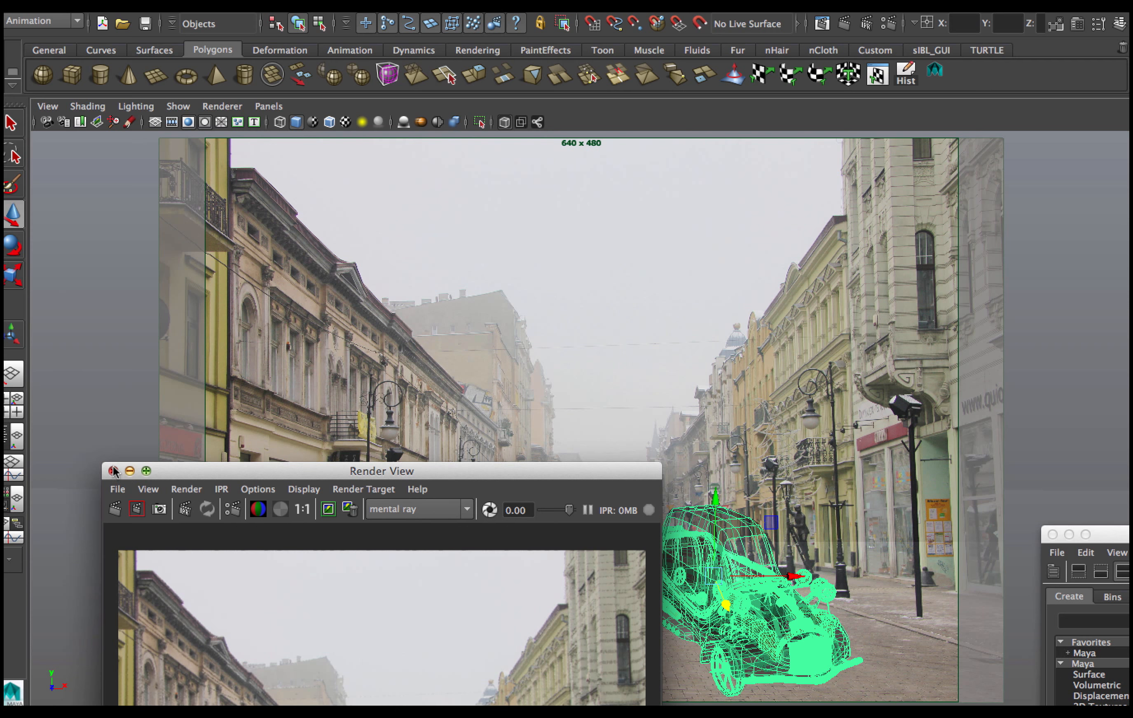
pyautogui.click(130, 471)
# Show textured display in the four views, create a directional light, and scale it up.
pyautogui.press('space')
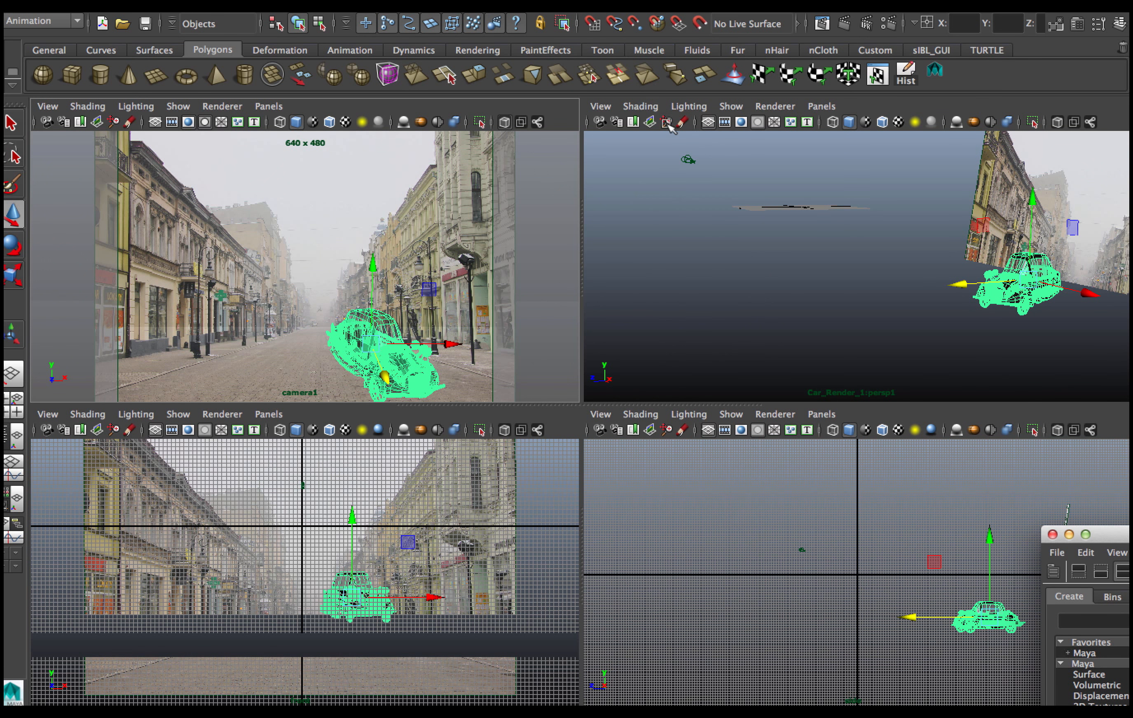
pyautogui.click(694, 222)
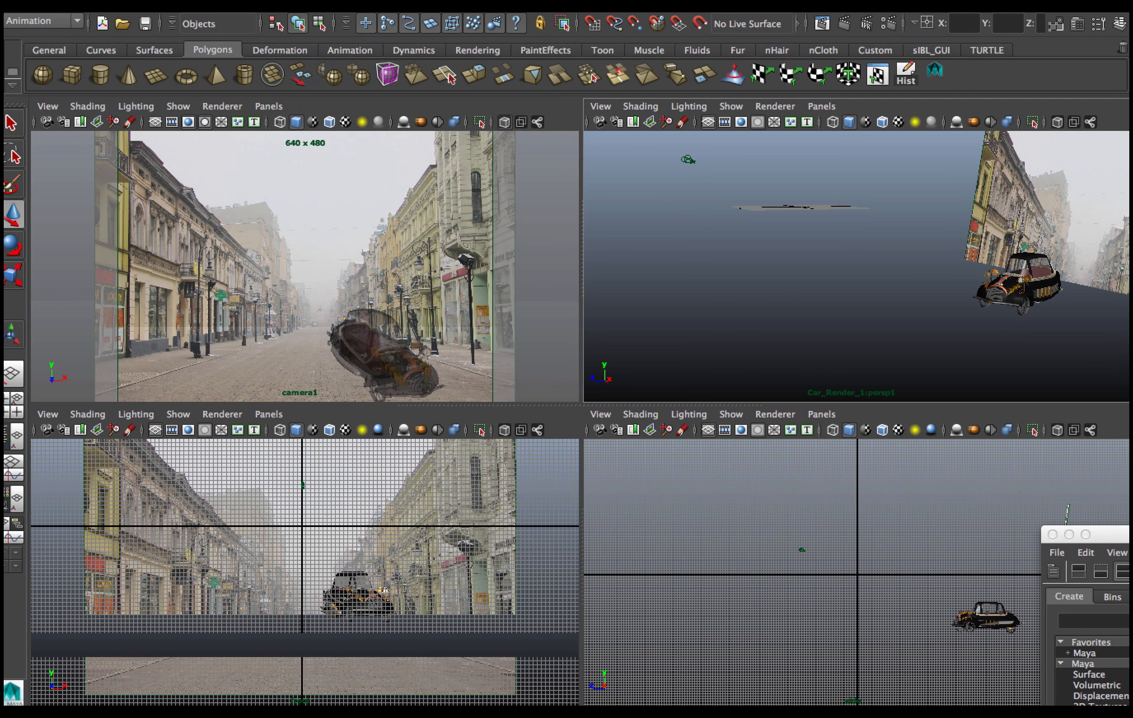
pyautogui.click(217, 13)
pyautogui.moveTo(263, 62)
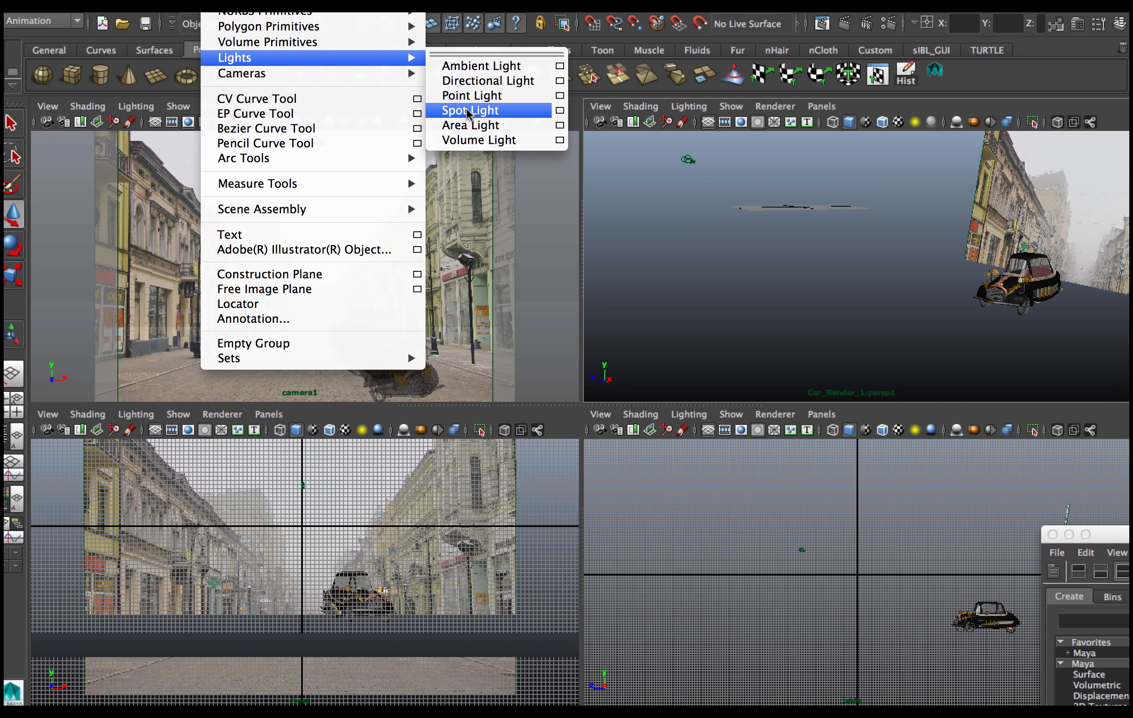
pyautogui.click(475, 81)
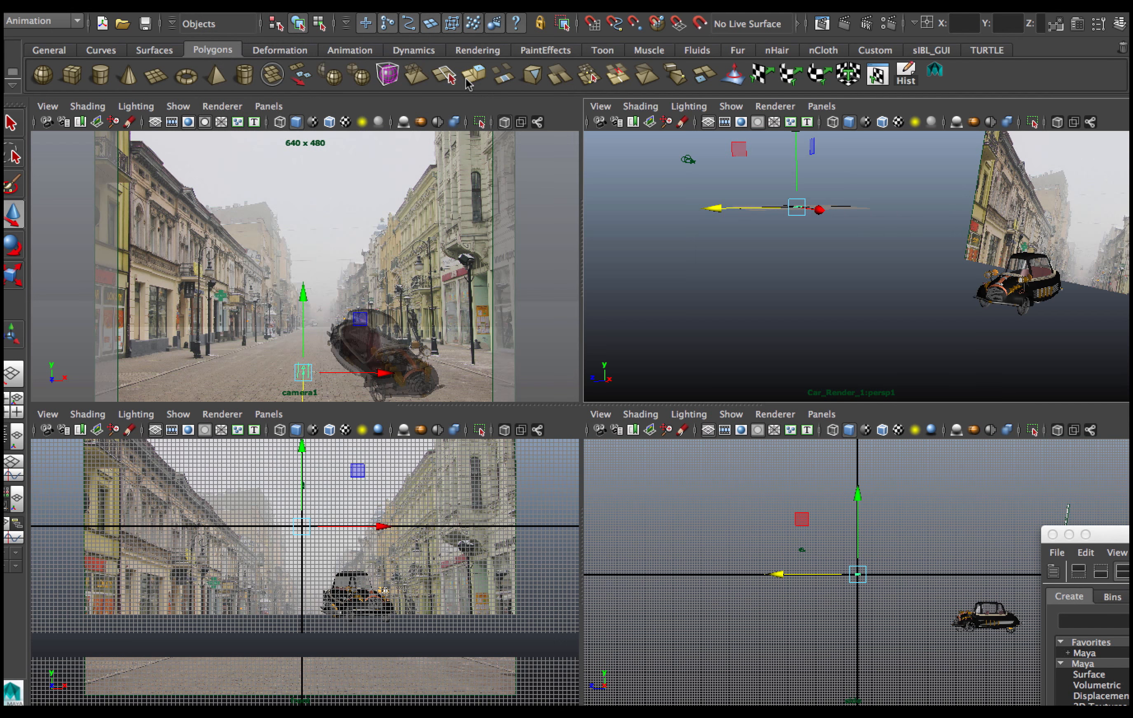
pyautogui.press('r')
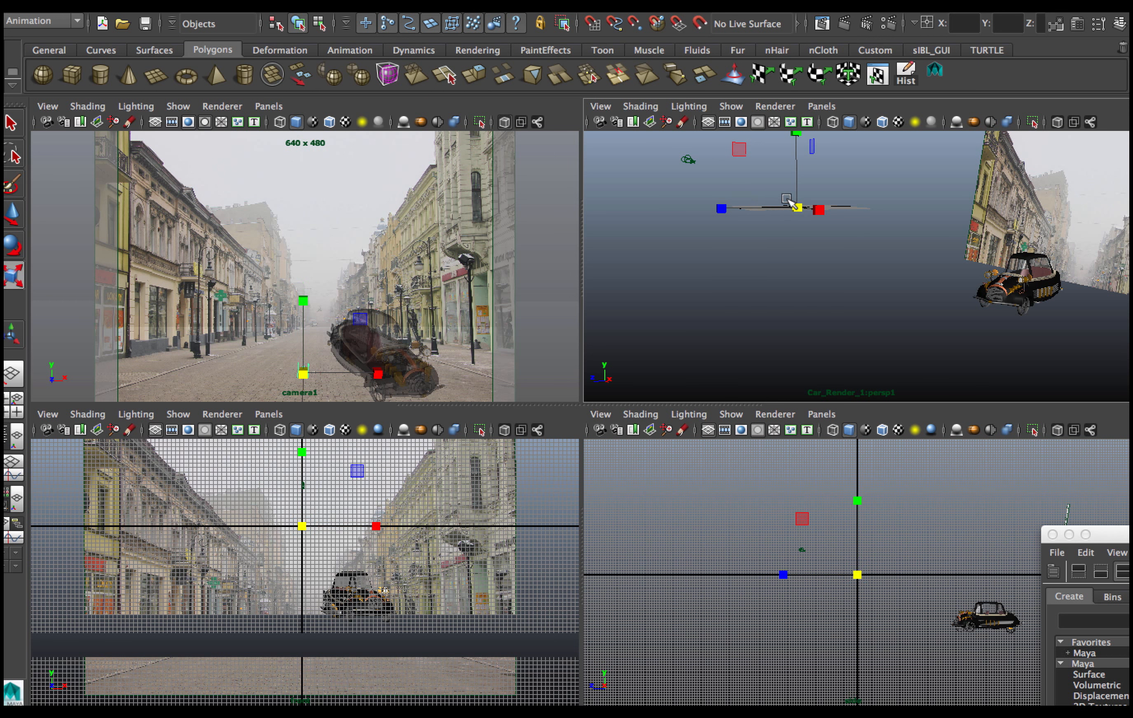
pyautogui.moveTo(794, 205); pyautogui.dragTo(888, 205)
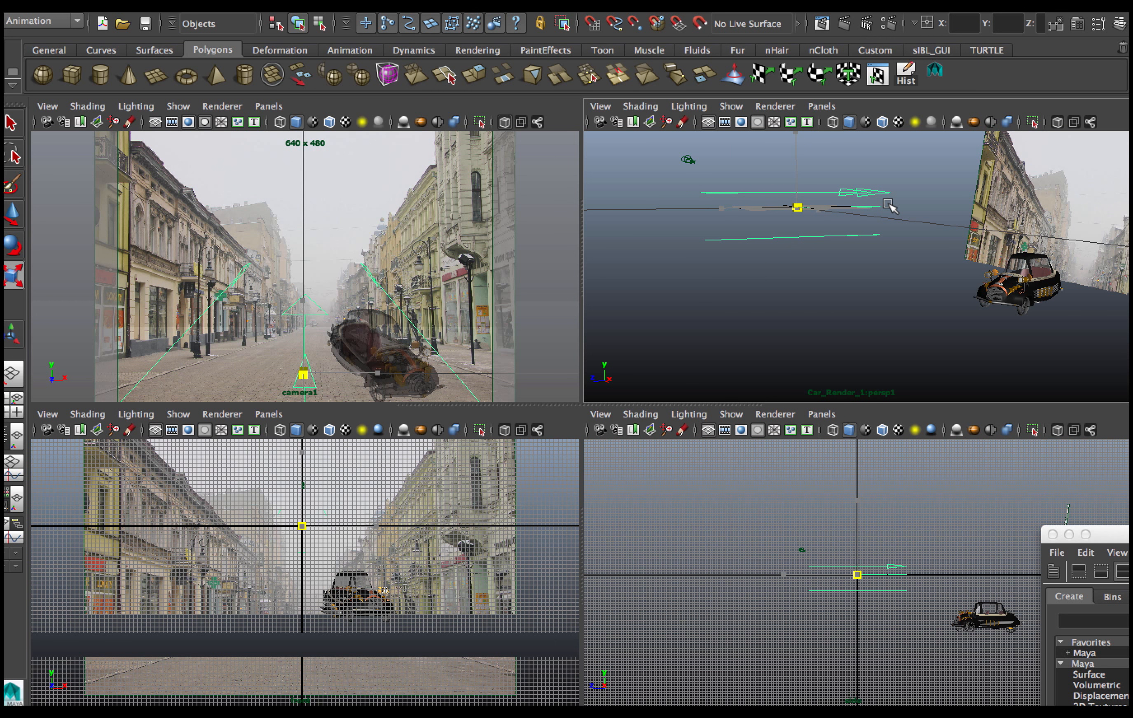
# Rotate the directional light so it angles down toward the car.
pyautogui.press('e')
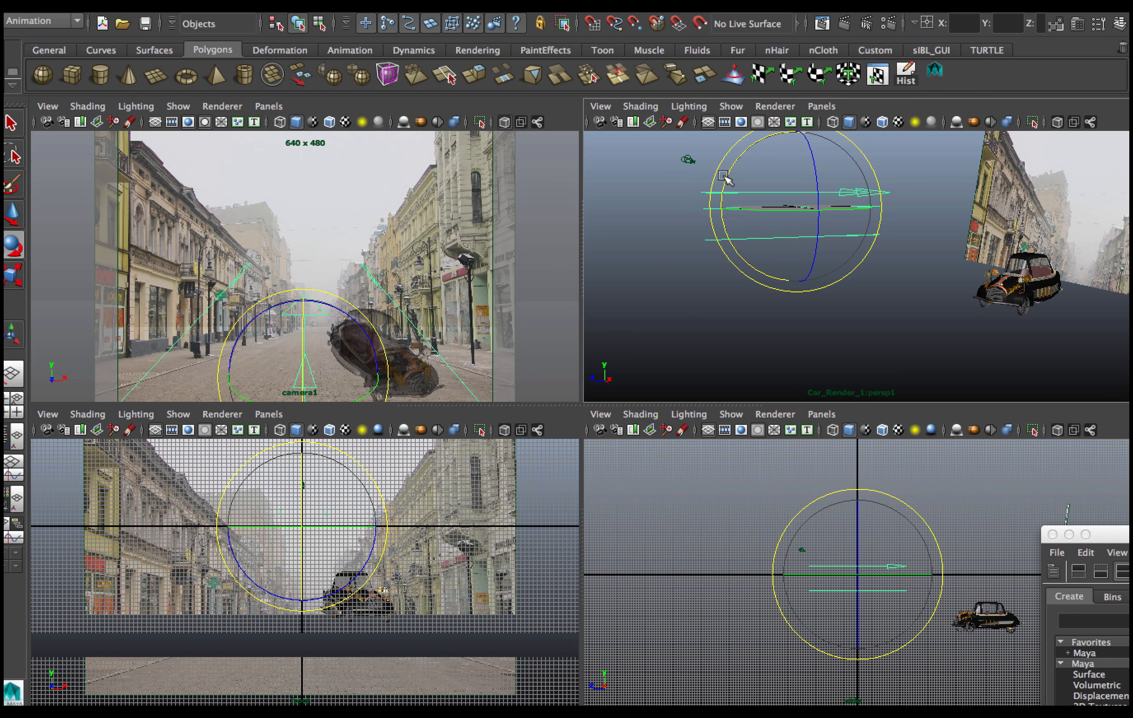
pyautogui.moveTo(724, 178); pyautogui.dragTo(760, 99)
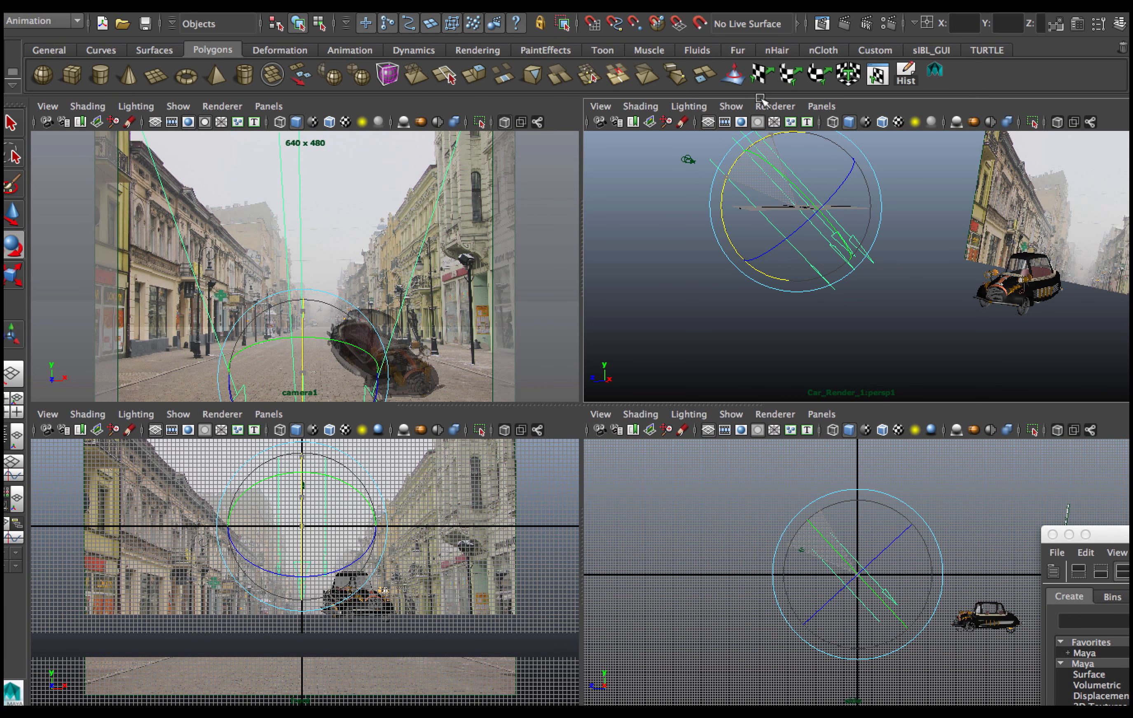
pyautogui.press('space')
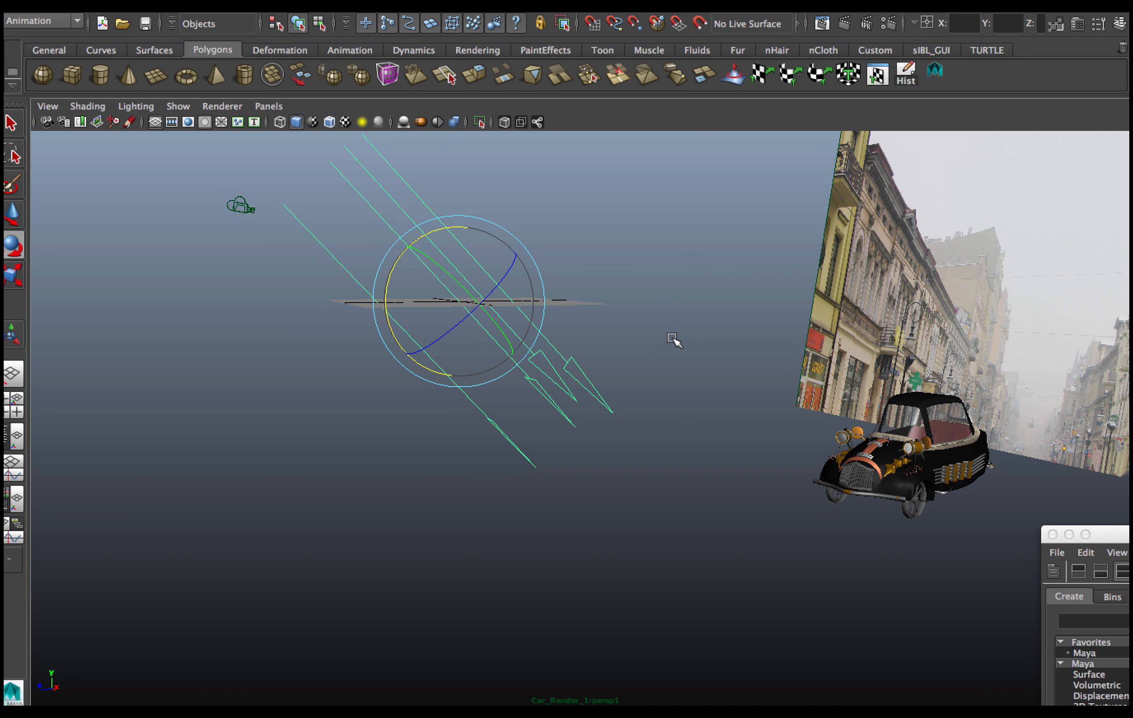
# Move the directional light over the car near the street image plane.
pyautogui.keyDown('alt'); pyautogui.moveTo(886, 450); pyautogui.dragTo(682, 527); pyautogui.keyUp('alt')
pyautogui.press('w')
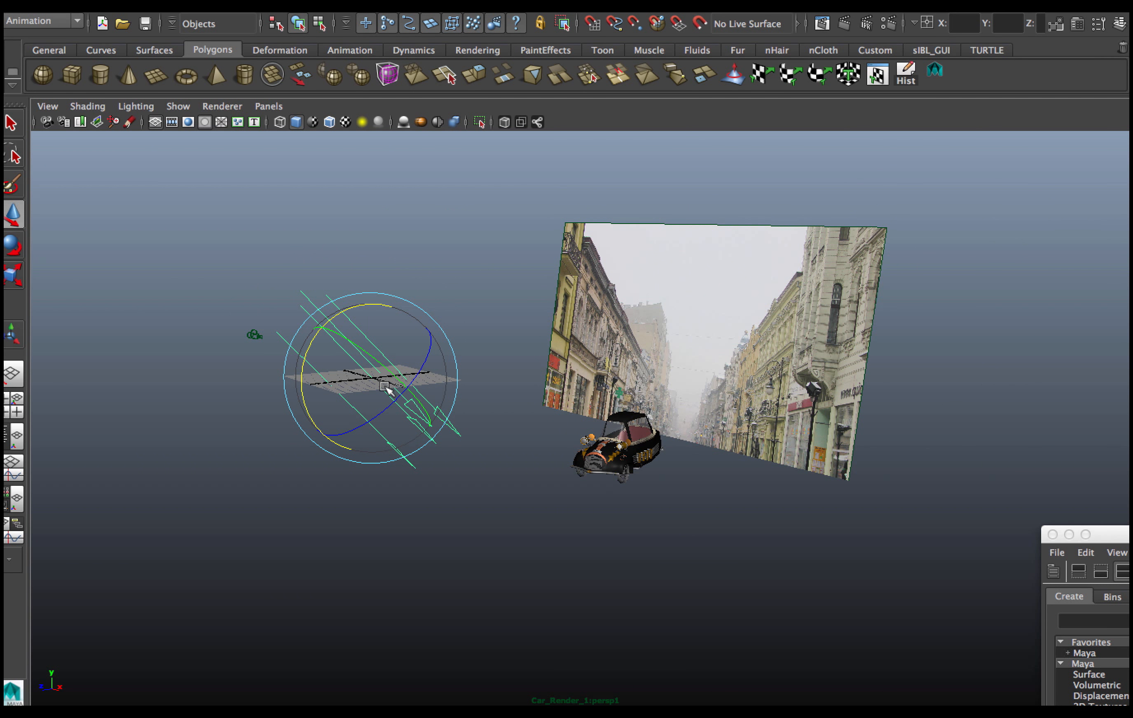
pyautogui.press('w')
pyautogui.moveTo(295, 384); pyautogui.dragTo(565, 359)
pyautogui.press('e')
pyautogui.press('w')
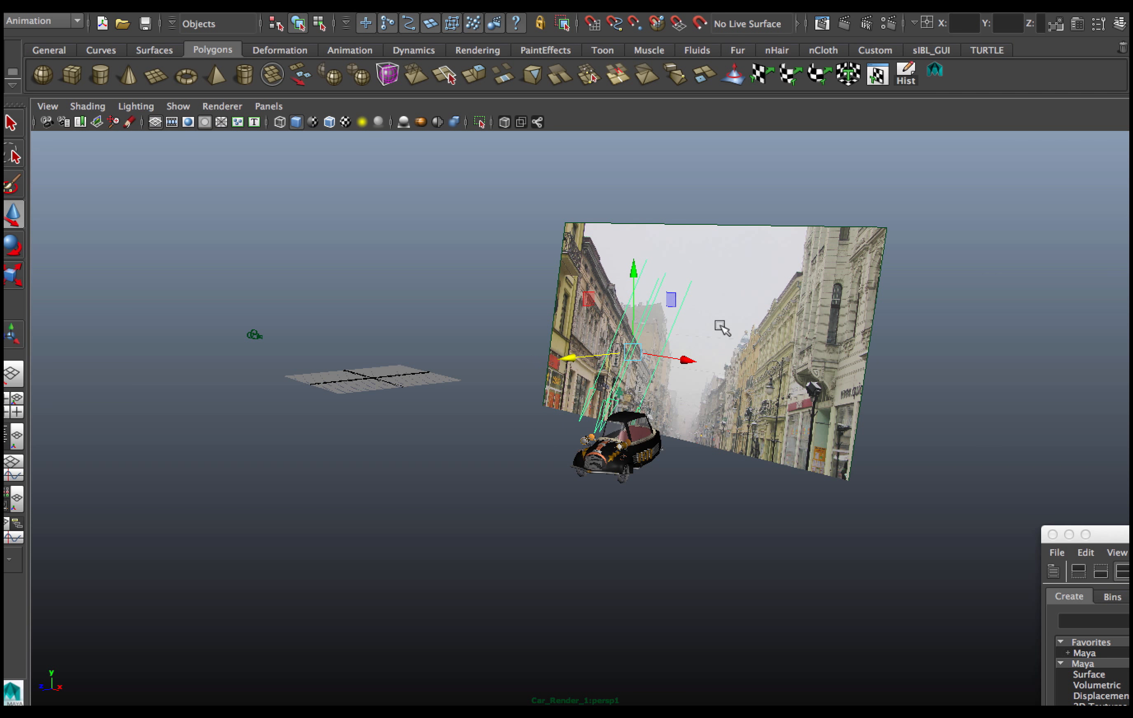
# Open the directional light's attributes and enable Use Ray Trace Shadows.
pyautogui.click(1077, 24)
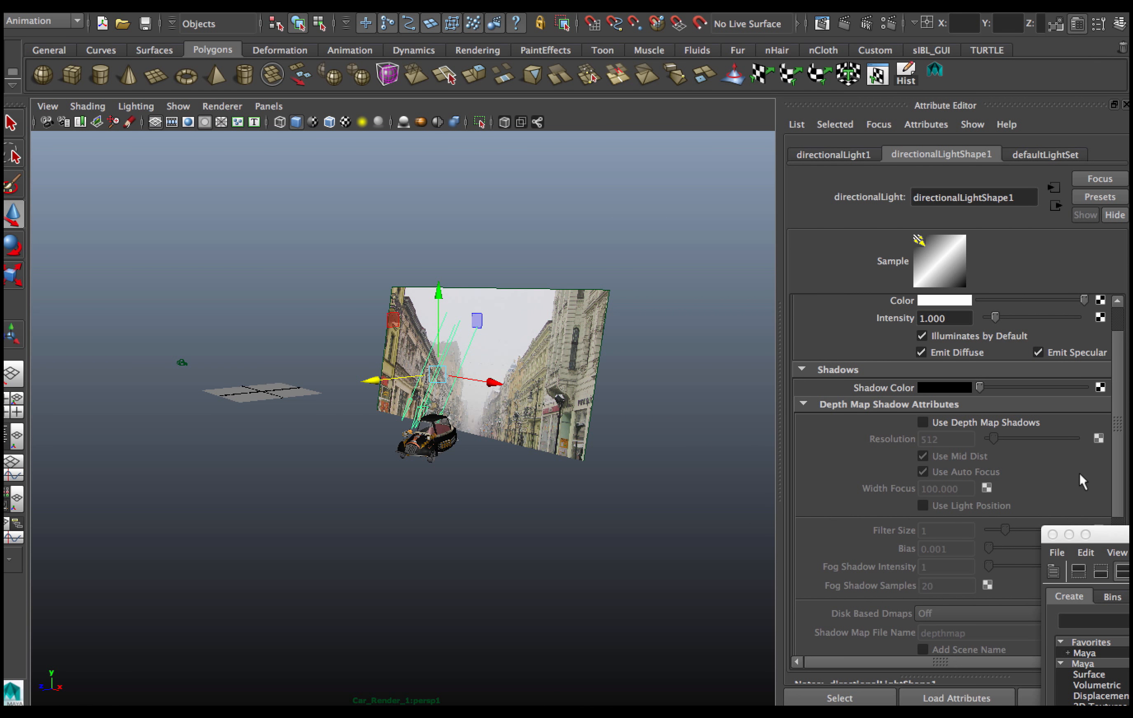
pyautogui.click(1052, 534)
pyautogui.scroll(-10, 1114, 511)
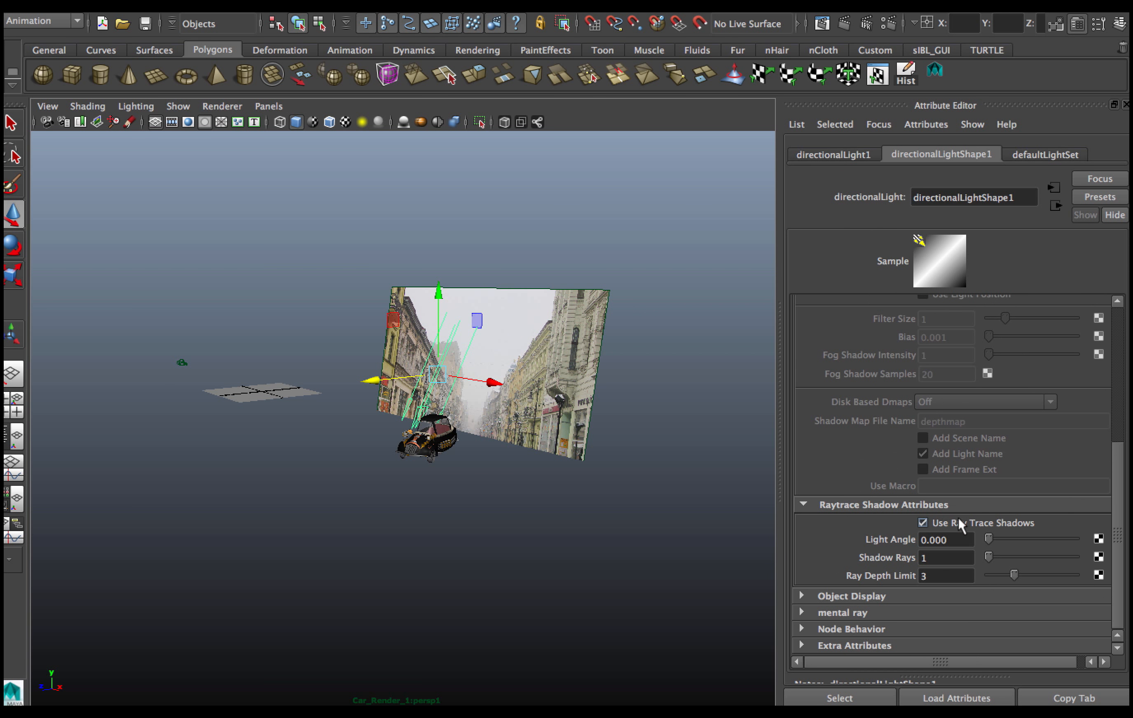
pyautogui.click(922, 522)
pyautogui.click(922, 521)
# Render the camera1 view to check the car's ray-traced shadow.
pyautogui.click(844, 24)
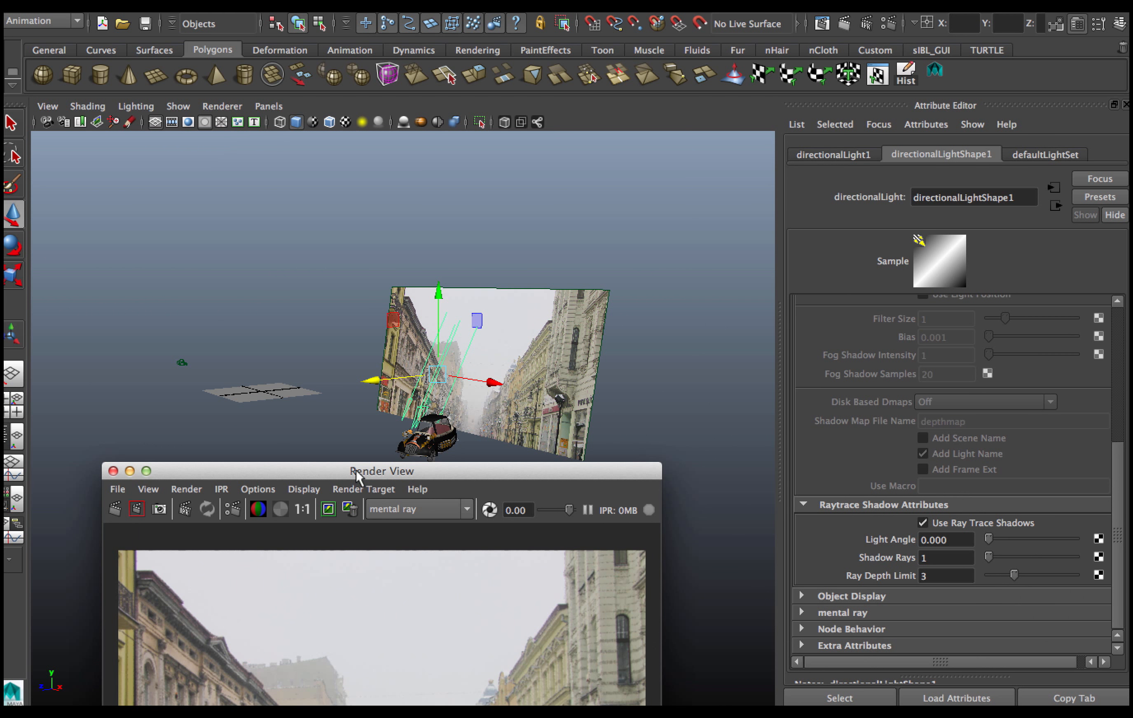
pyautogui.moveTo(356, 470); pyautogui.dragTo(398, 161)
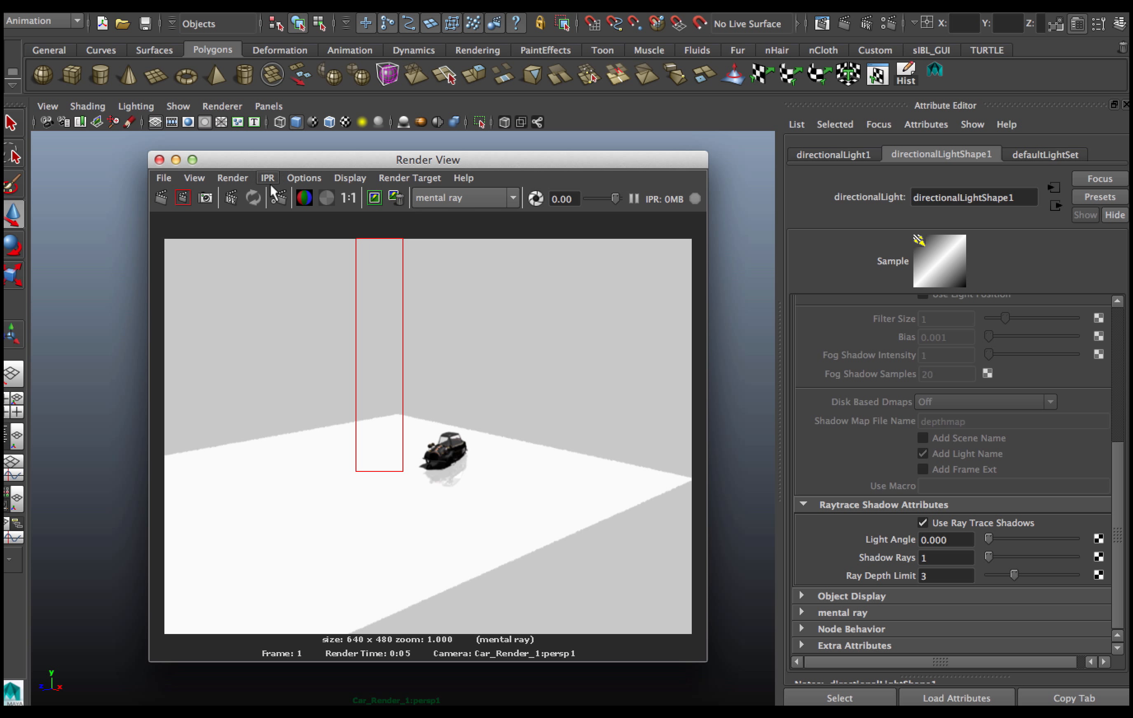
pyautogui.click(233, 177)
pyautogui.moveTo(278, 266)
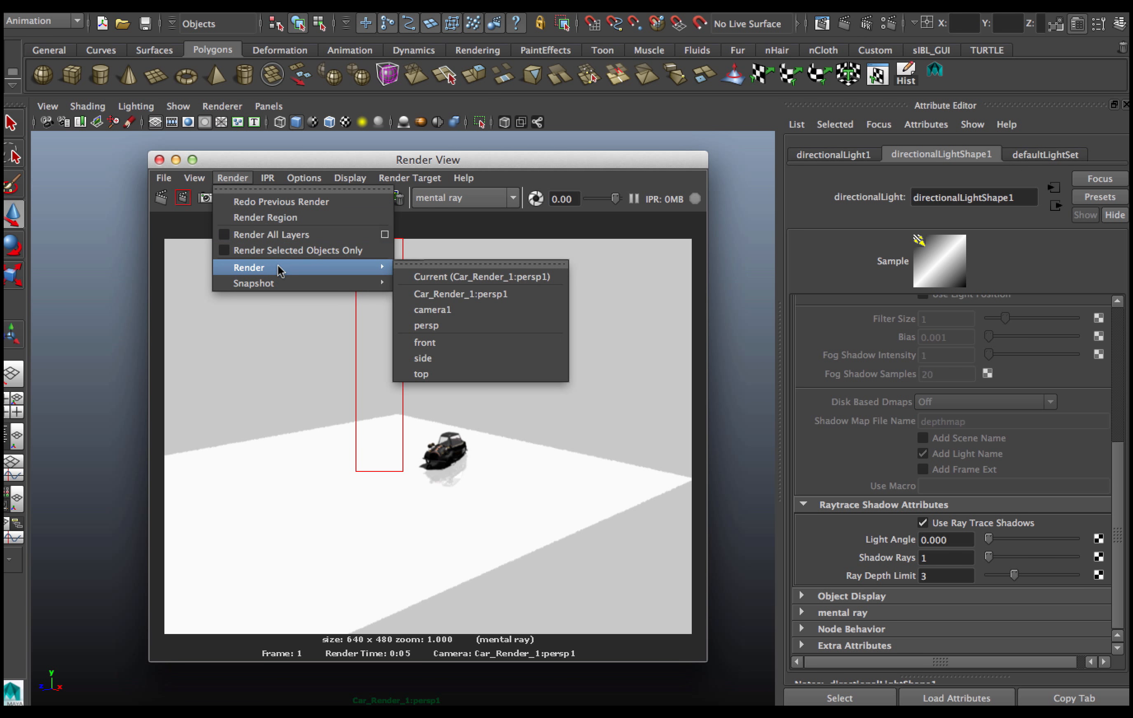
pyautogui.click(463, 304)
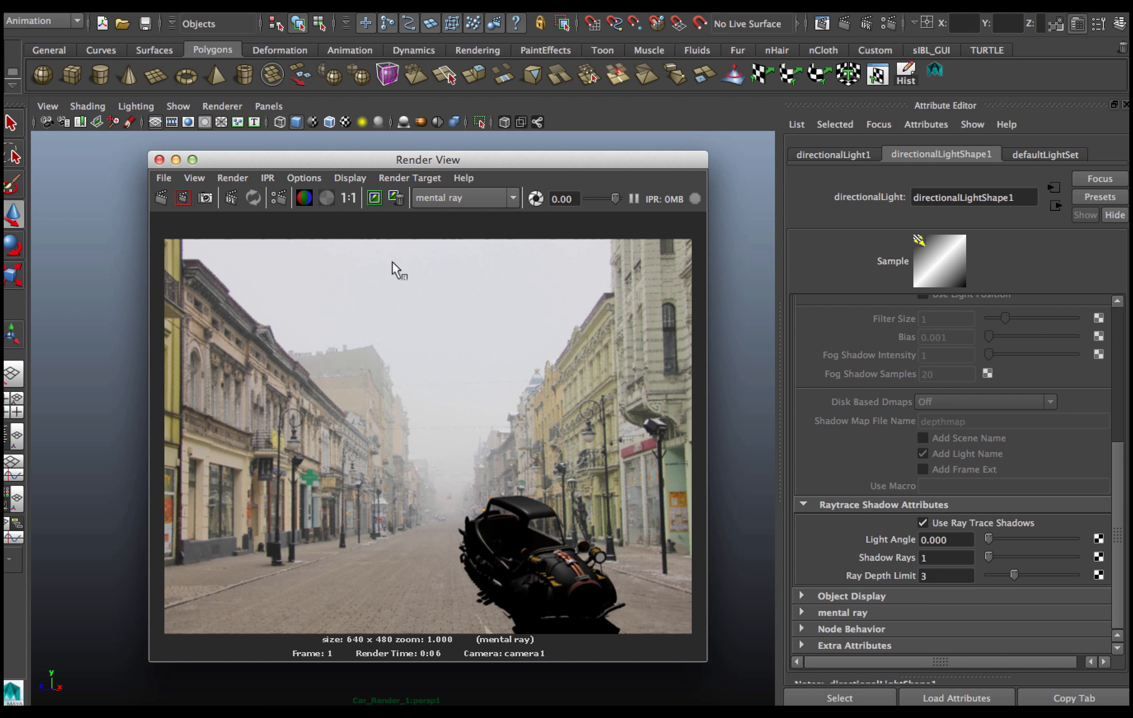
pyautogui.moveTo(362, 163); pyautogui.dragTo(869, 128)
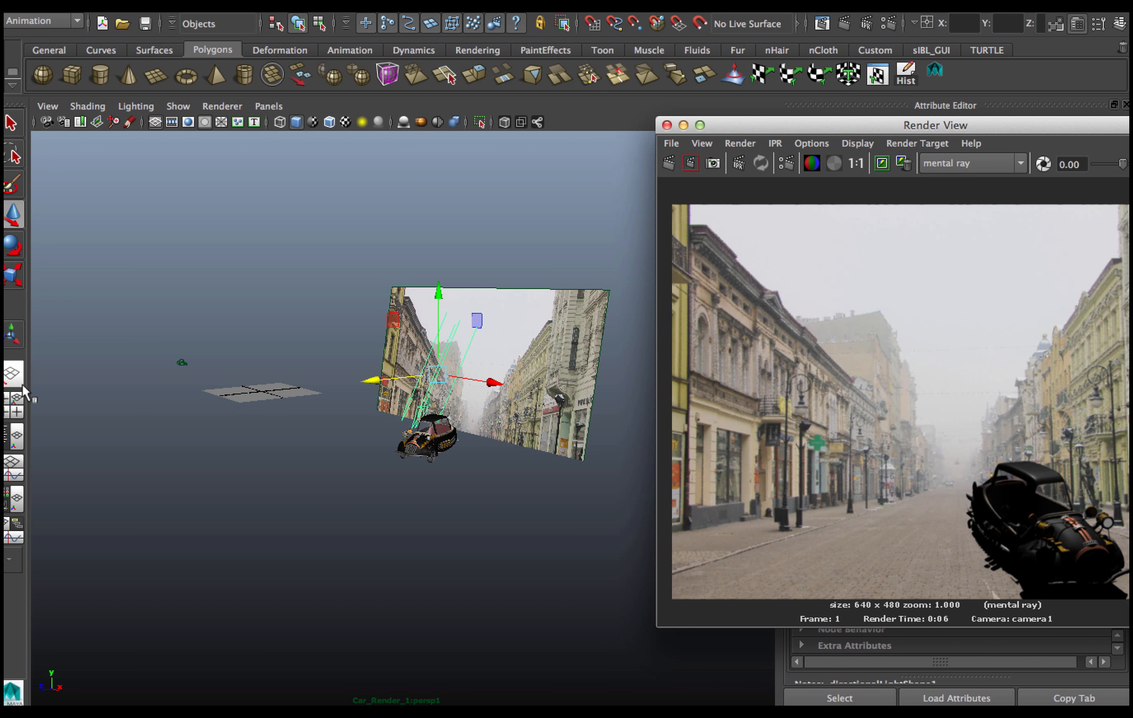
# Switch to the four-view layout and set the upper-left panel to look through camera1.
pyautogui.click(14, 409)
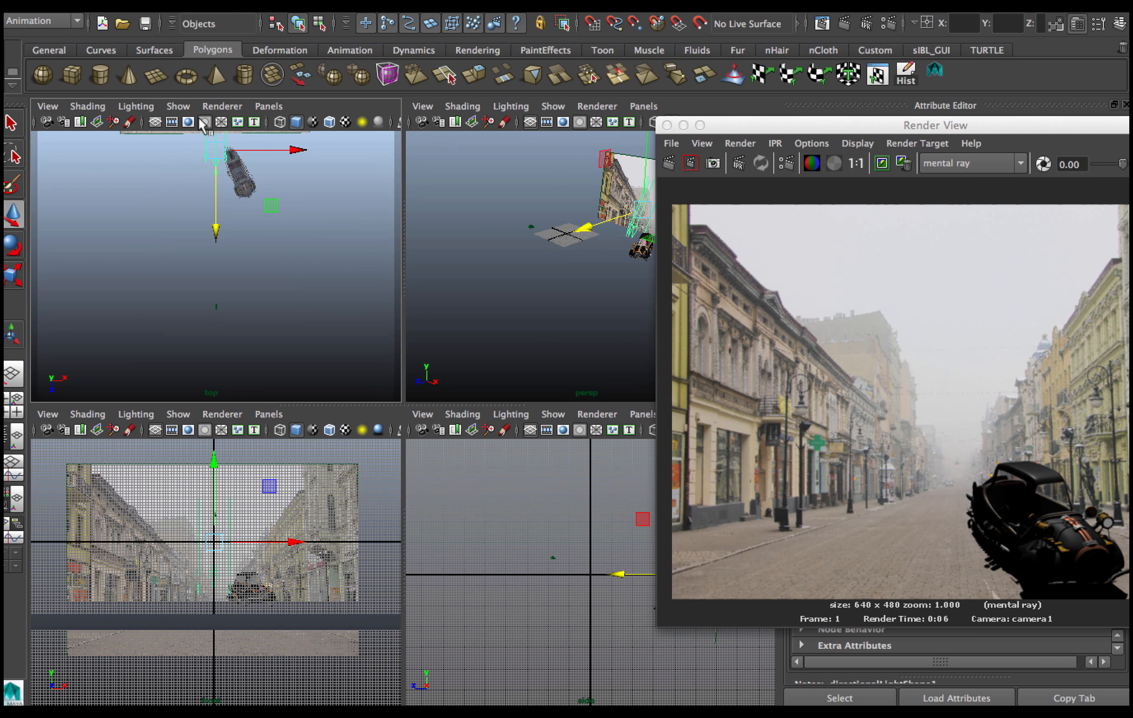
pyautogui.click(267, 107)
pyautogui.moveTo(333, 121)
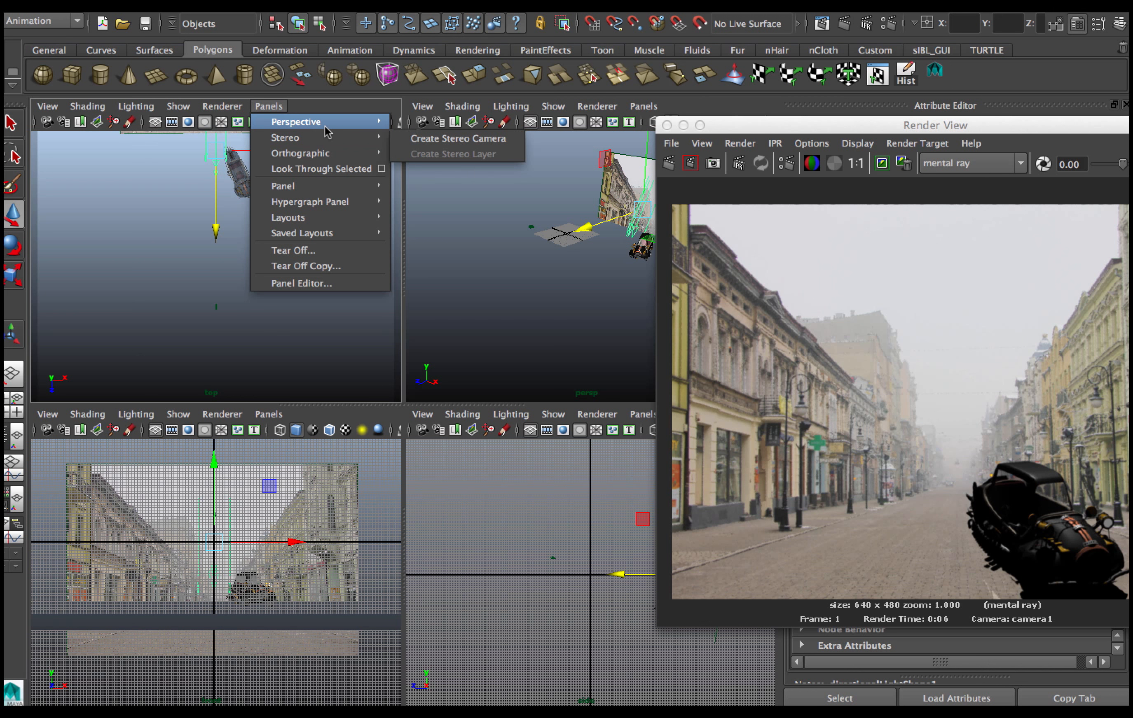
pyautogui.click(429, 138)
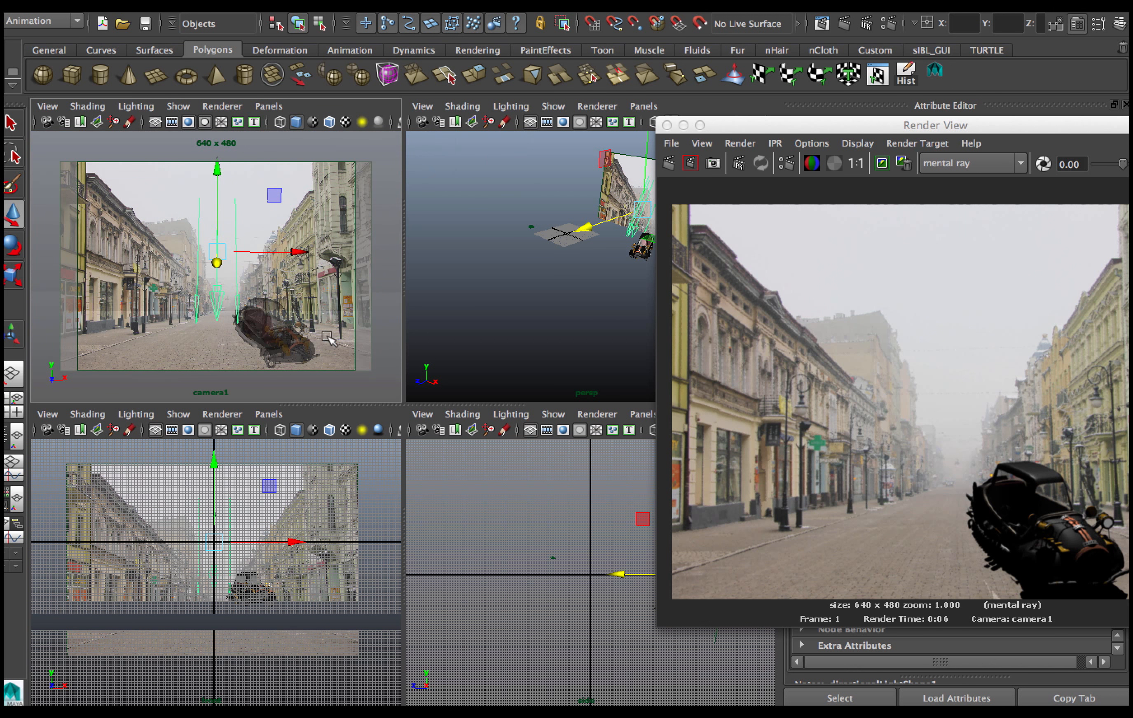
# Select the car and render a region around it in camera1.
pyautogui.click(311, 352)
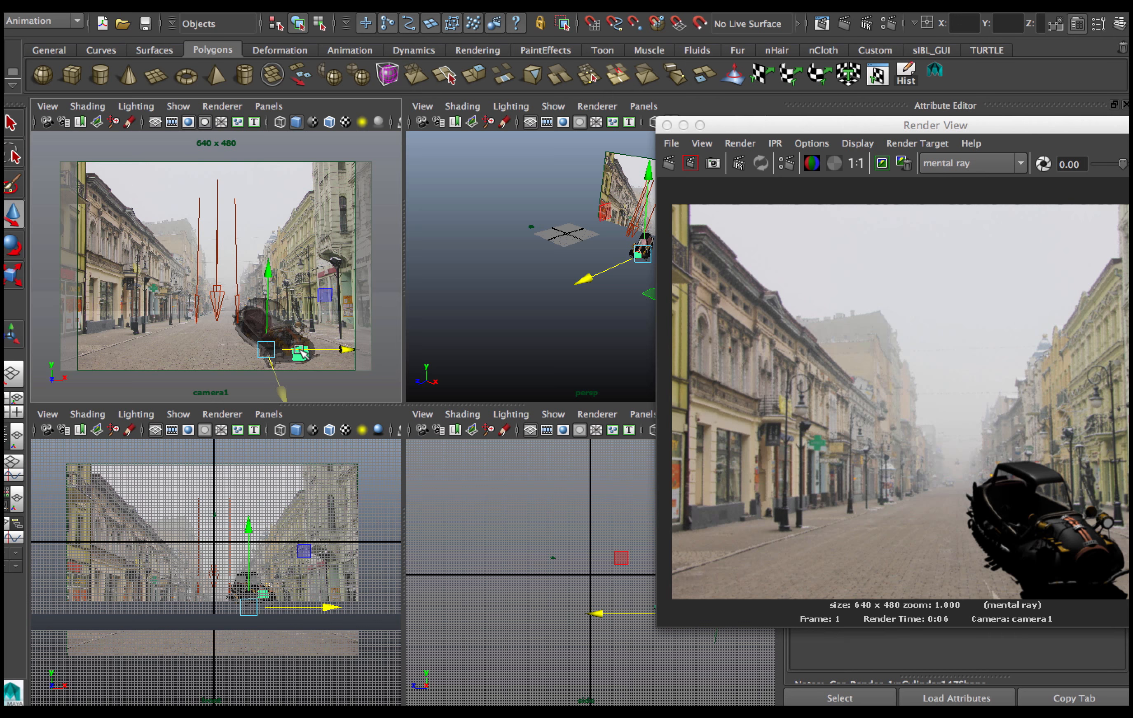
pyautogui.moveTo(289, 356); pyautogui.dragTo(279, 350)
pyautogui.moveTo(882, 131); pyautogui.dragTo(693, 112)
pyautogui.moveTo(717, 394); pyautogui.dragTo(960, 580)
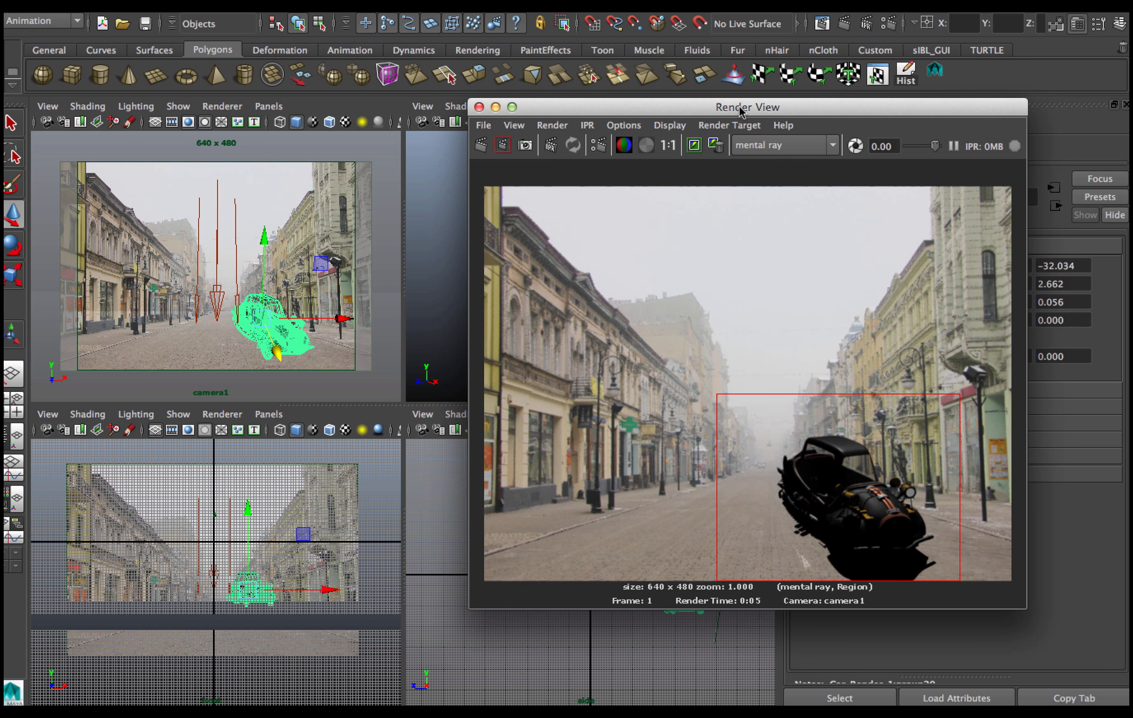
pyautogui.moveTo(745, 110); pyautogui.dragTo(764, 327)
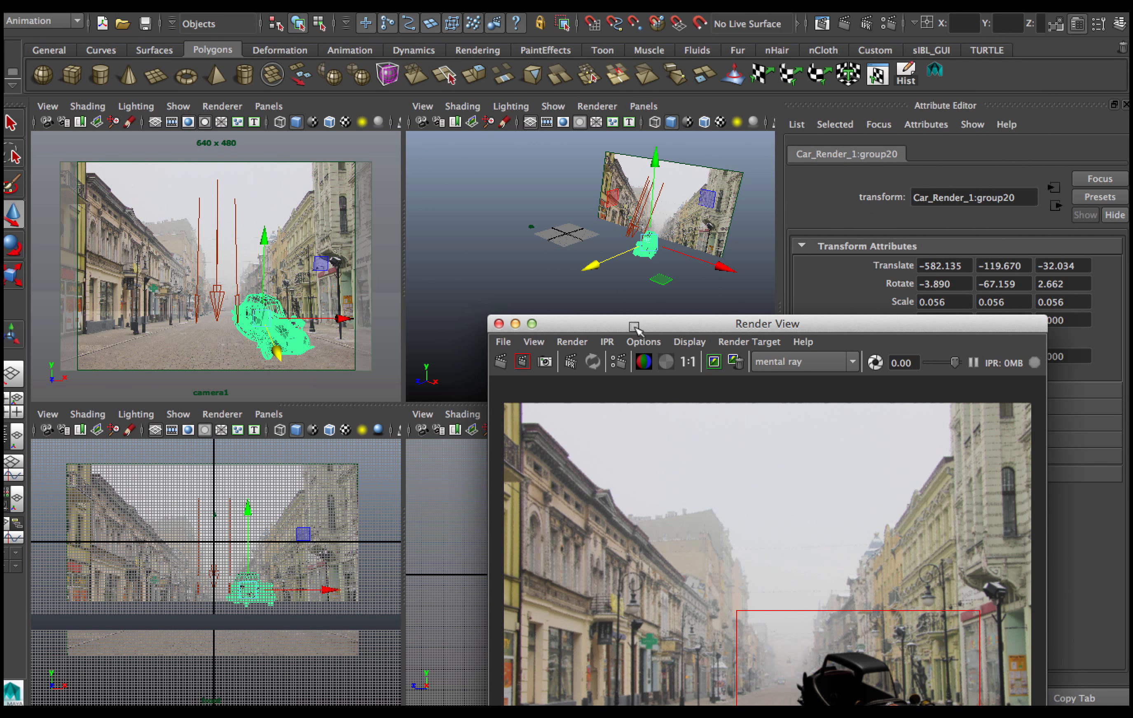
pyautogui.moveTo(631, 323); pyautogui.dragTo(408, 147)
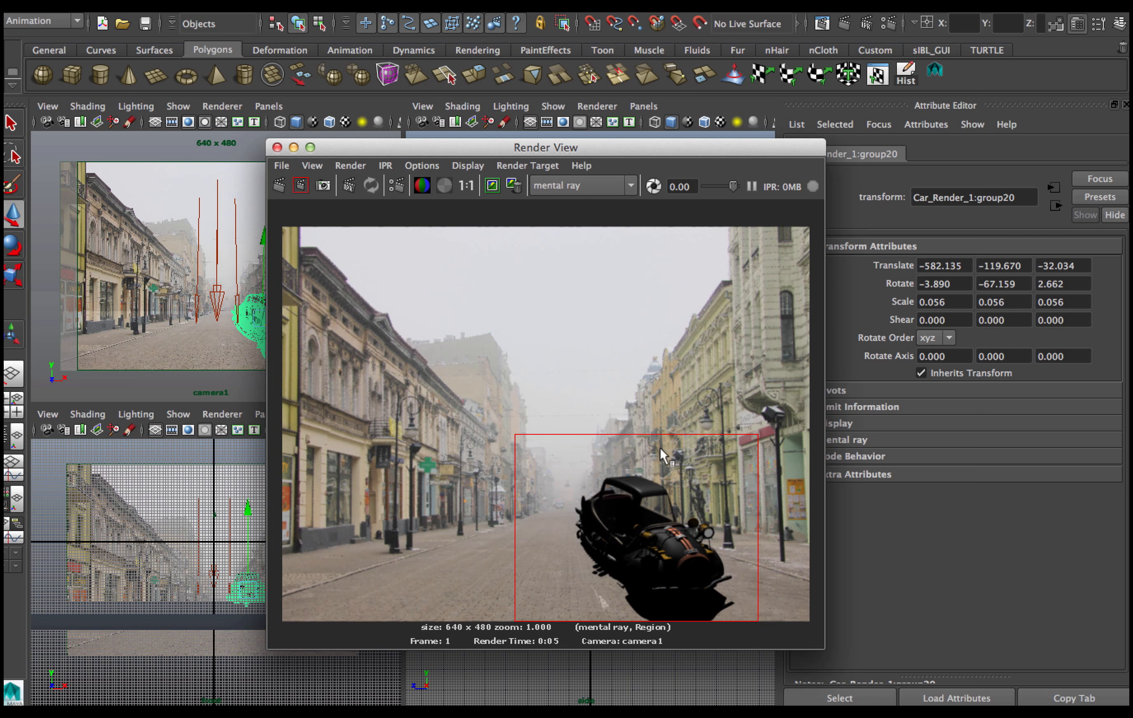
pyautogui.moveTo(513, 149); pyautogui.dragTo(250, 116)
# Open the ground plane's Use Background material, set Shadow Mask to about 0.574, and re-render the region.
pyautogui.moveTo(641, 310); pyautogui.dragTo(703, 361)
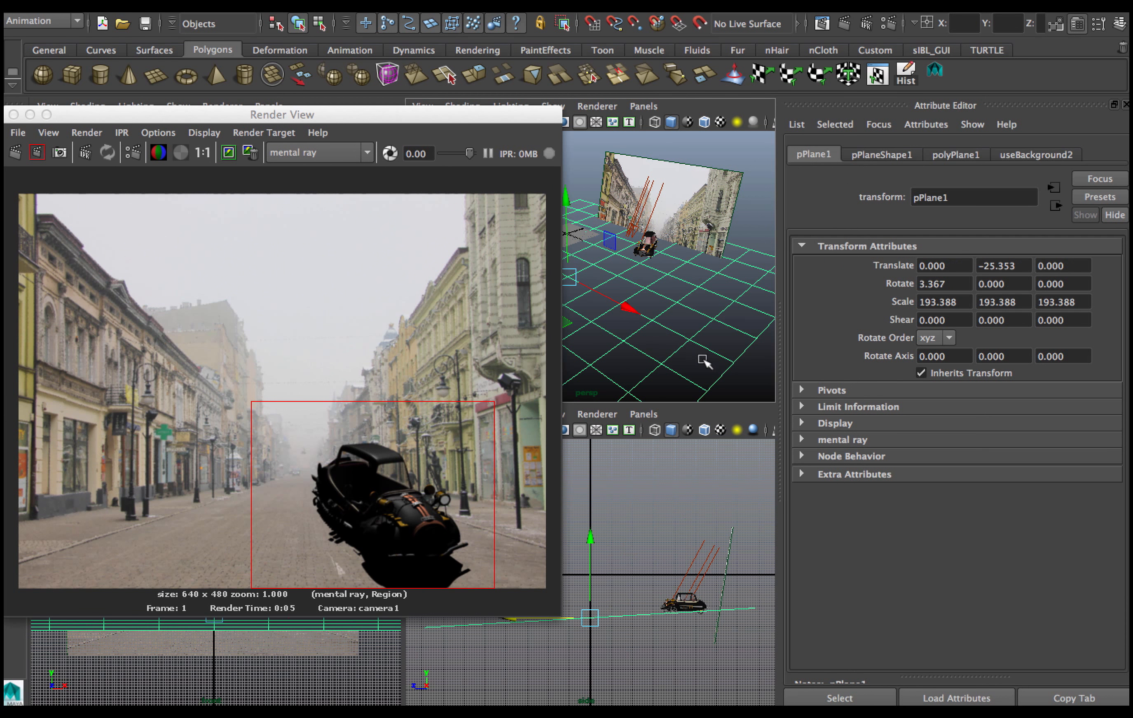
pyautogui.rightClick(682, 325)
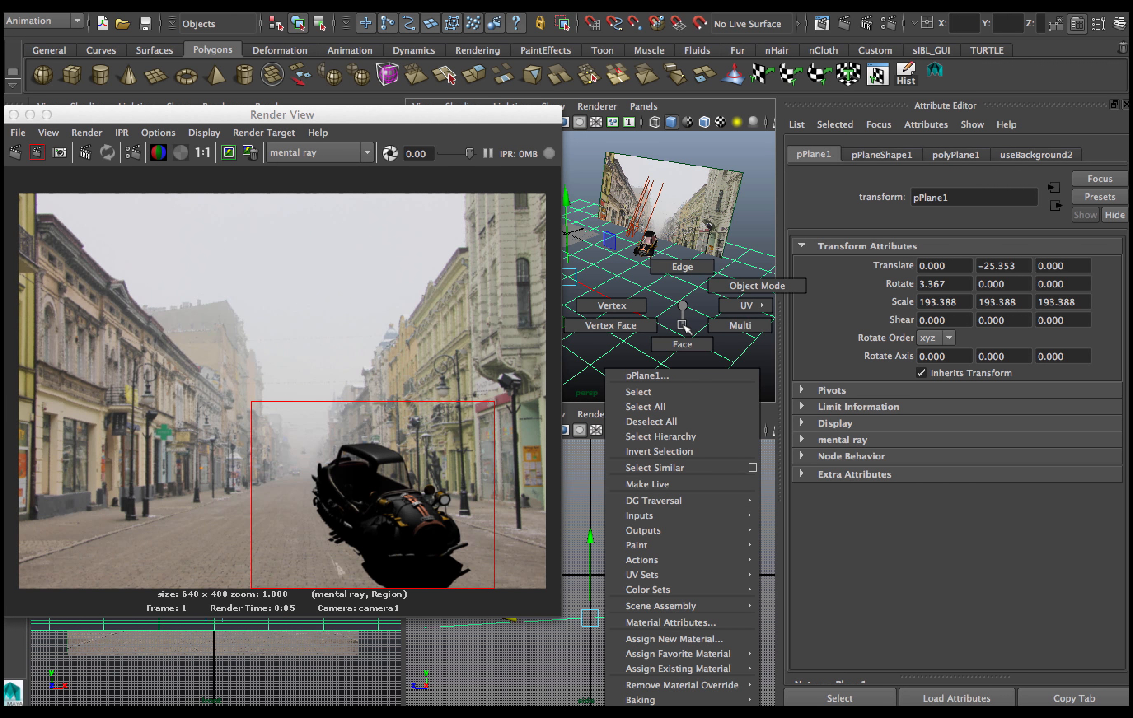
pyautogui.click(715, 623)
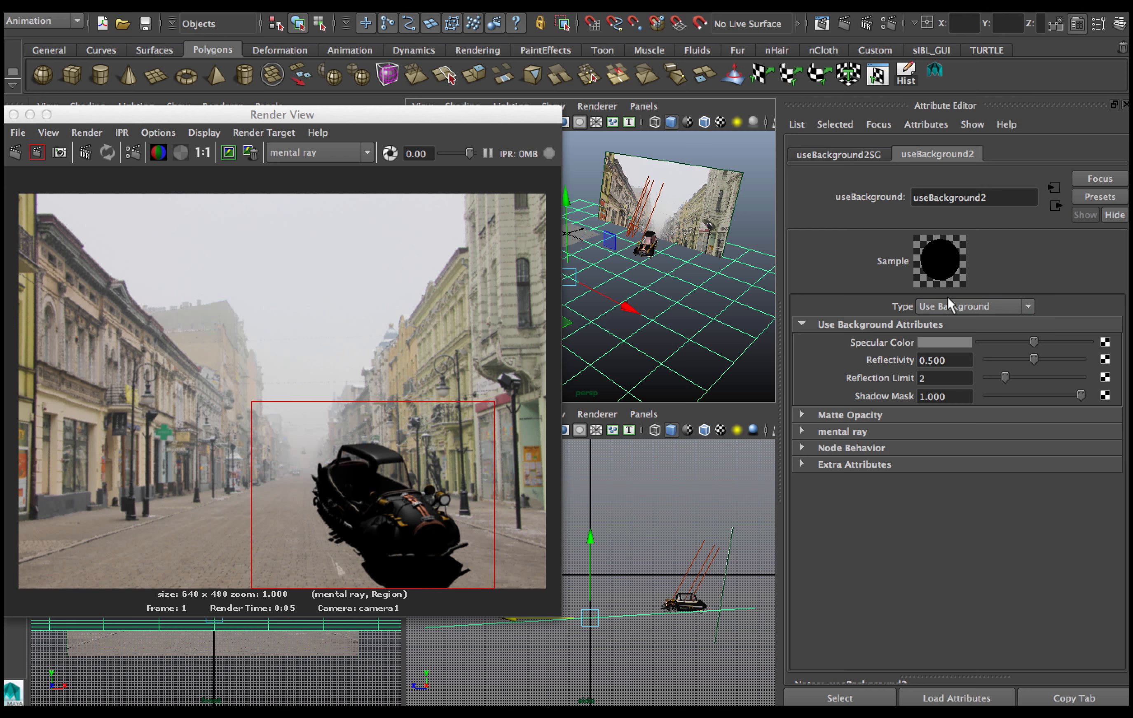
pyautogui.click(921, 396)
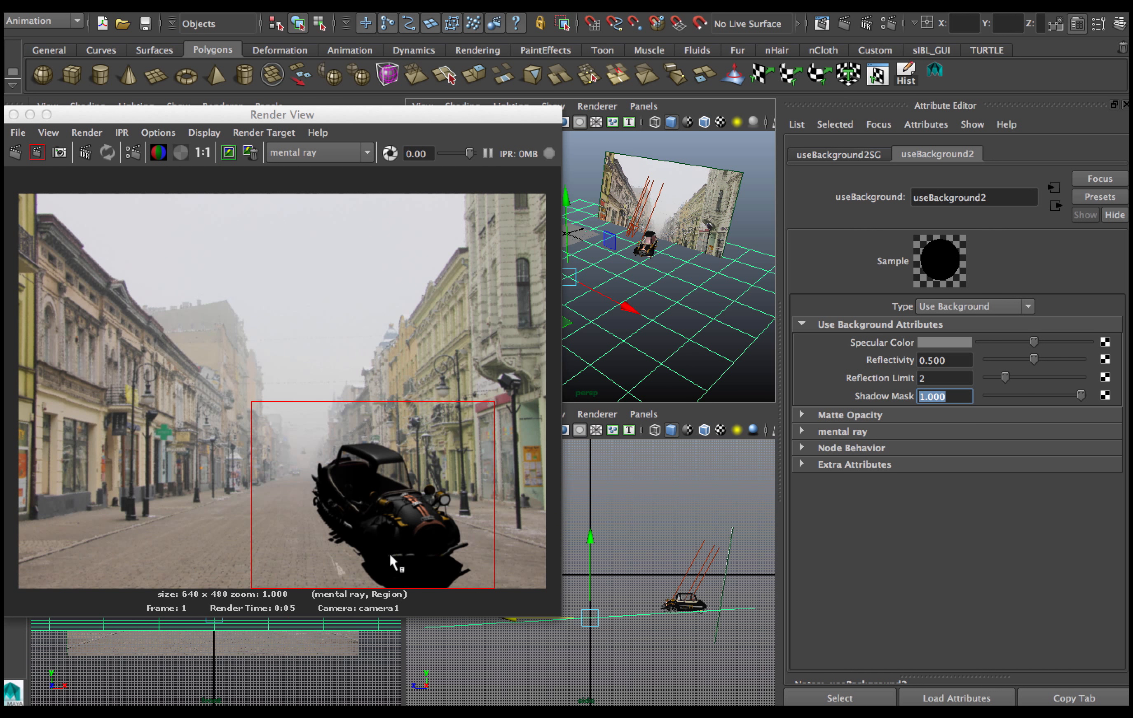
pyautogui.moveTo(1077, 392); pyautogui.dragTo(1039, 392)
pyautogui.click(37, 154)
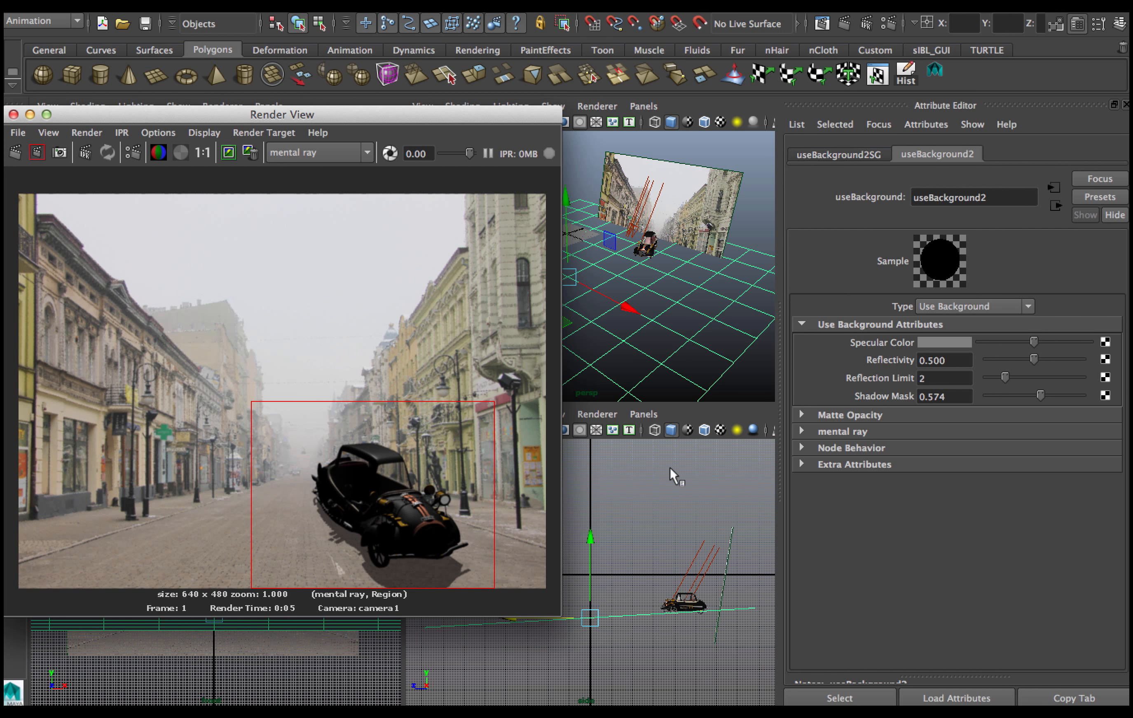
# Set the ground material's Reflectivity to 0 and Specular Color to black, then re-render the region.
pyautogui.moveTo(1036, 357); pyautogui.dragTo(982, 362)
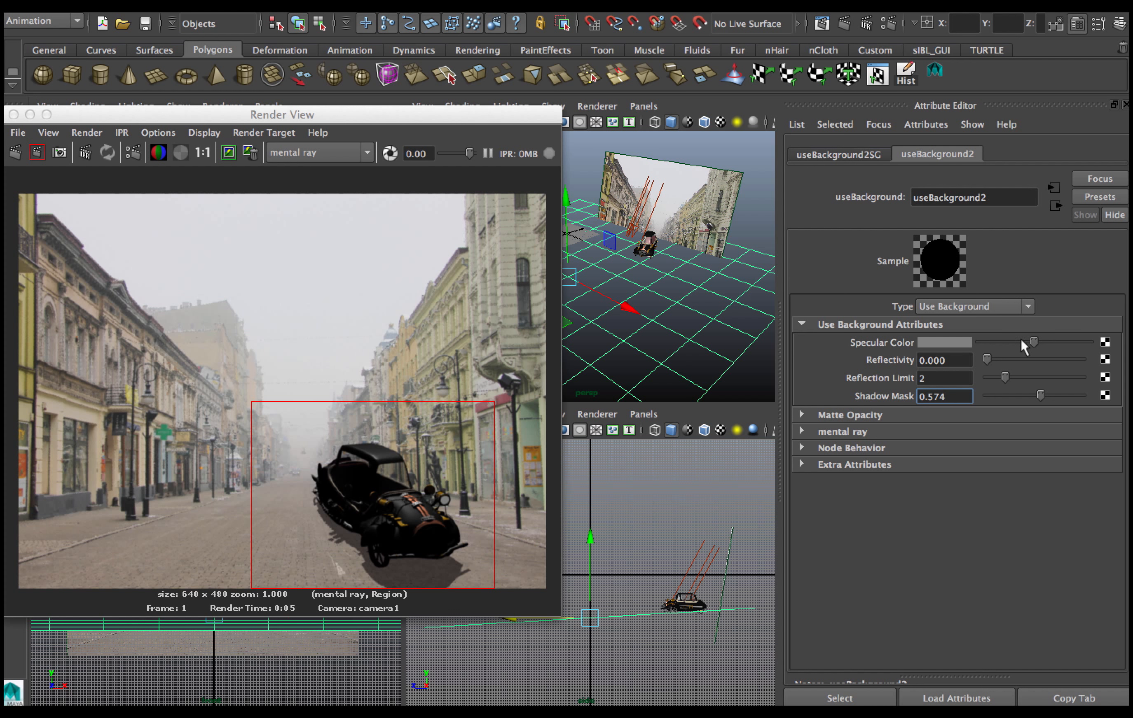
pyautogui.moveTo(1033, 338); pyautogui.dragTo(972, 339)
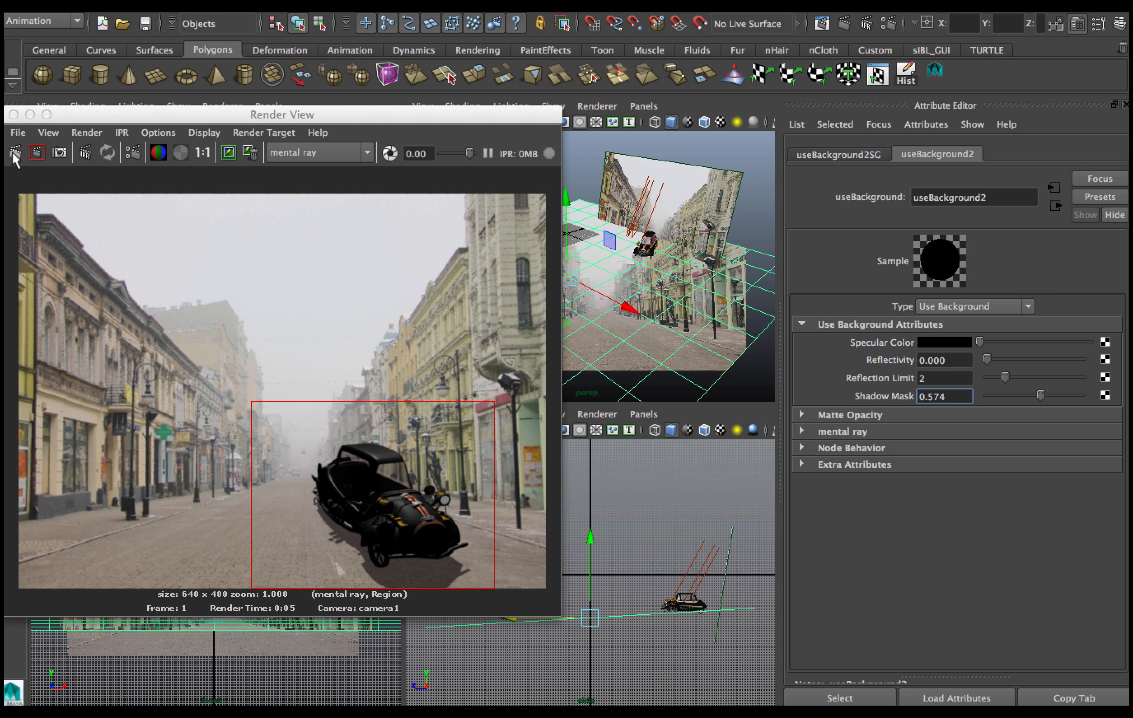
pyautogui.click(36, 151)
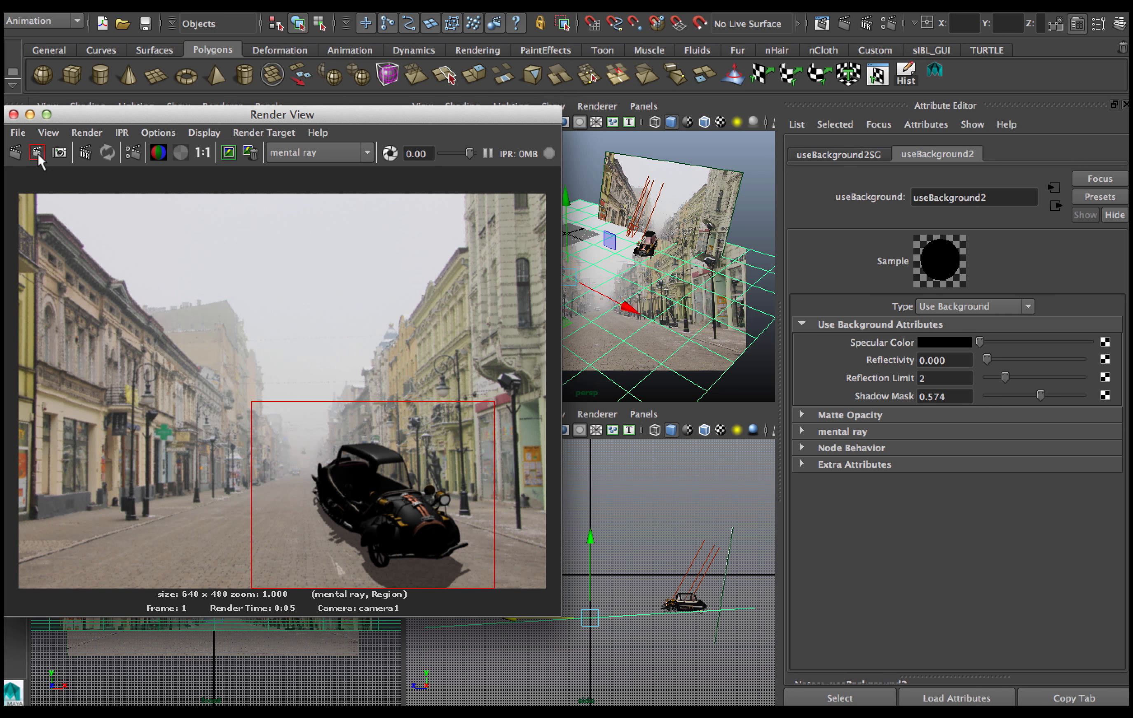
pyautogui.click(37, 152)
# Set the directional light's Light Angle to 10 and Shadow Rays to 13, then re-render the region.
pyautogui.click(641, 221)
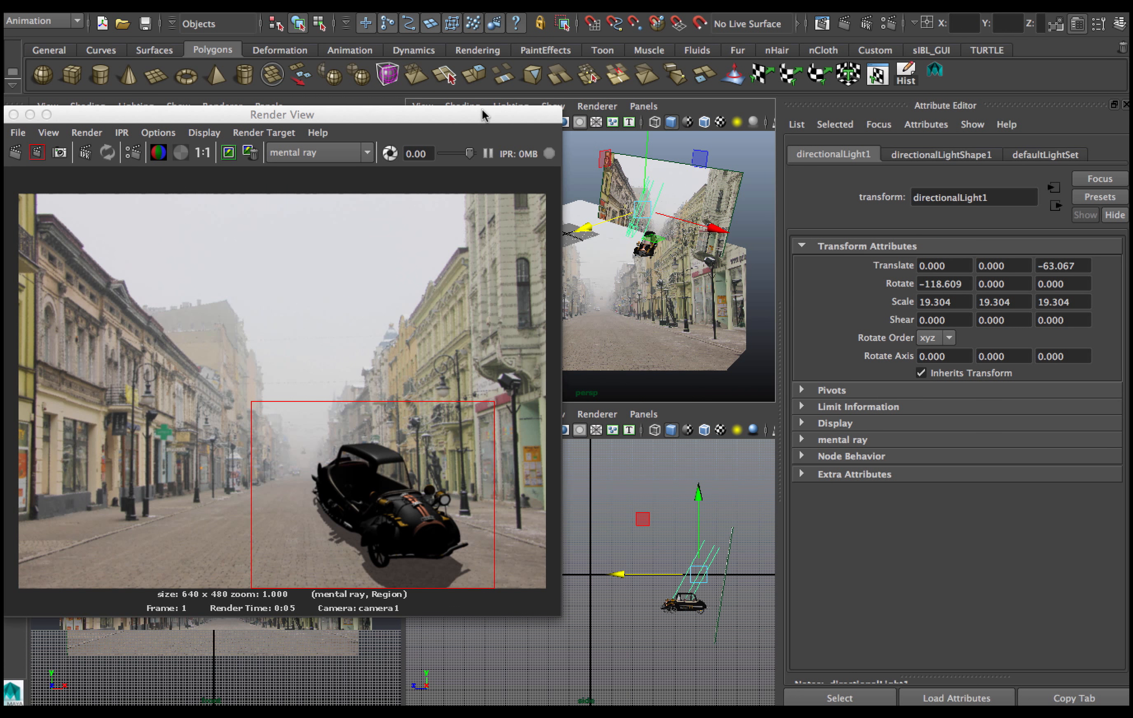
pyautogui.moveTo(482, 114); pyautogui.dragTo(481, 430)
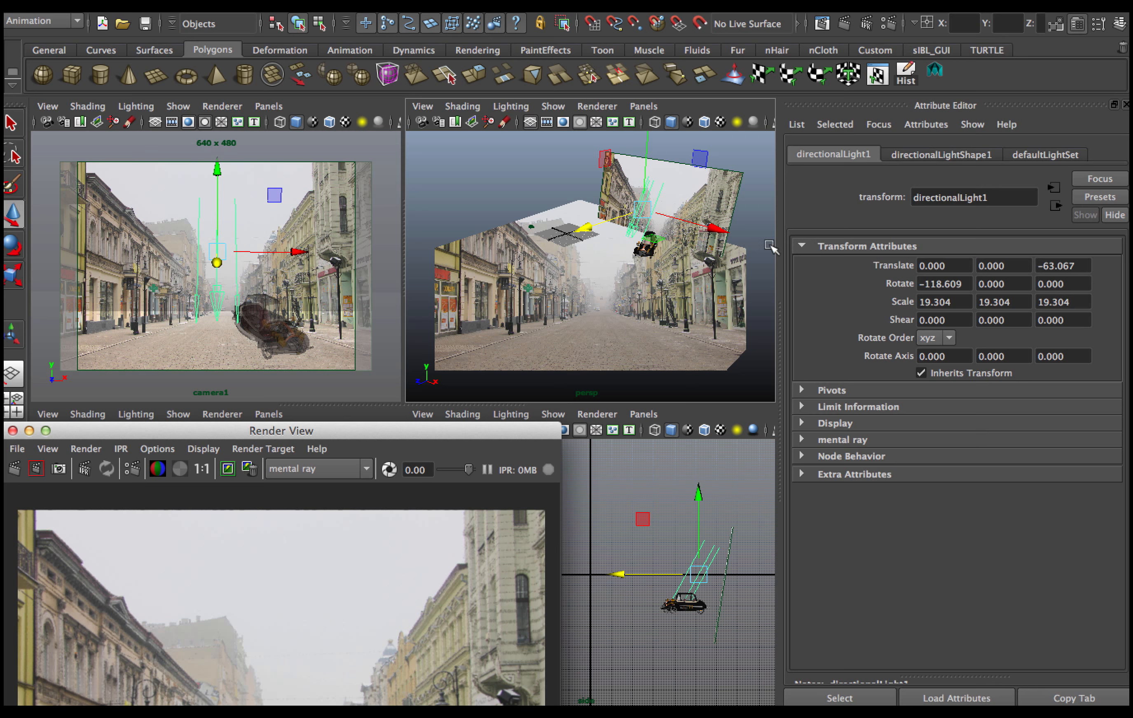
pyautogui.click(926, 157)
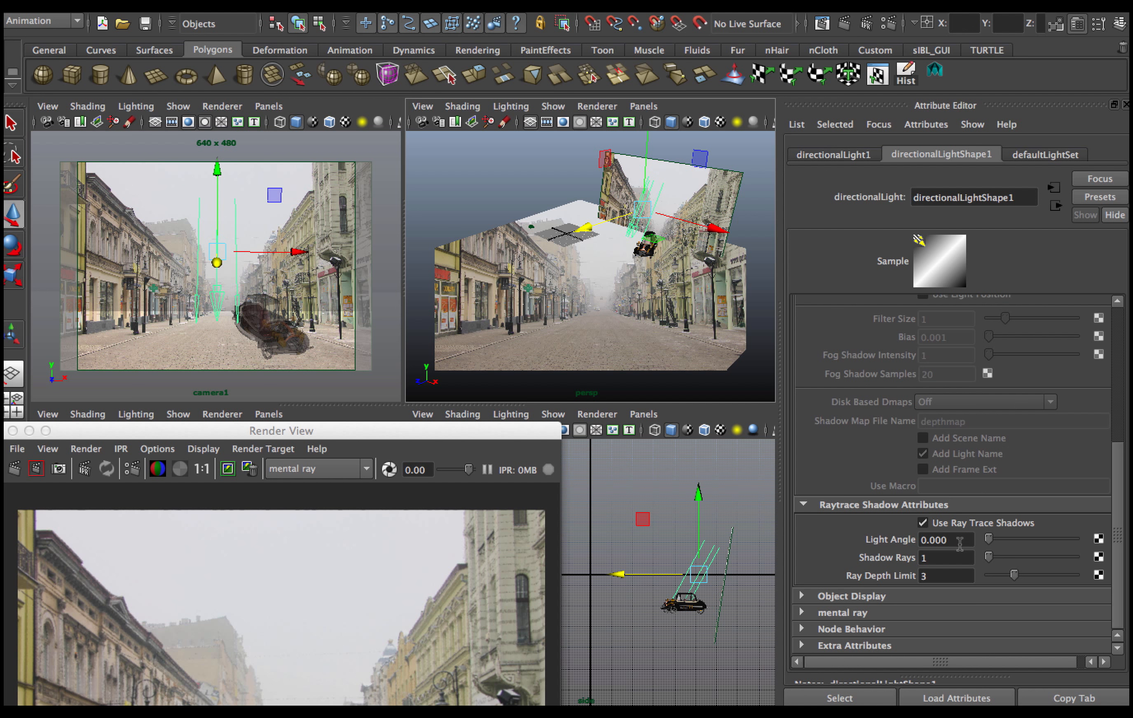
pyautogui.moveTo(959, 543); pyautogui.dragTo(929, 546)
pyautogui.press('Tab')
pyautogui.moveTo(964, 539); pyautogui.dragTo(900, 547)
pyautogui.write('10')
pyautogui.press('Return')
pyautogui.doubleClick(942, 557)
pyautogui.write('13')
pyautogui.press('Return')
pyautogui.moveTo(473, 431); pyautogui.dragTo(546, 69)
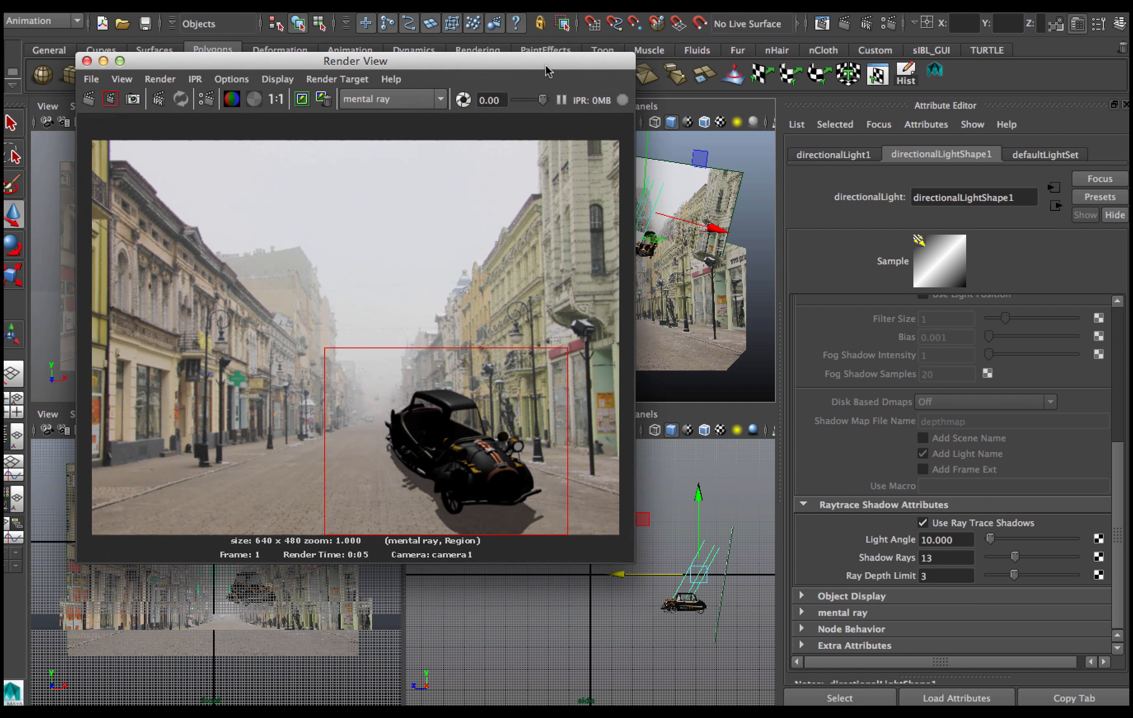
pyautogui.click(108, 99)
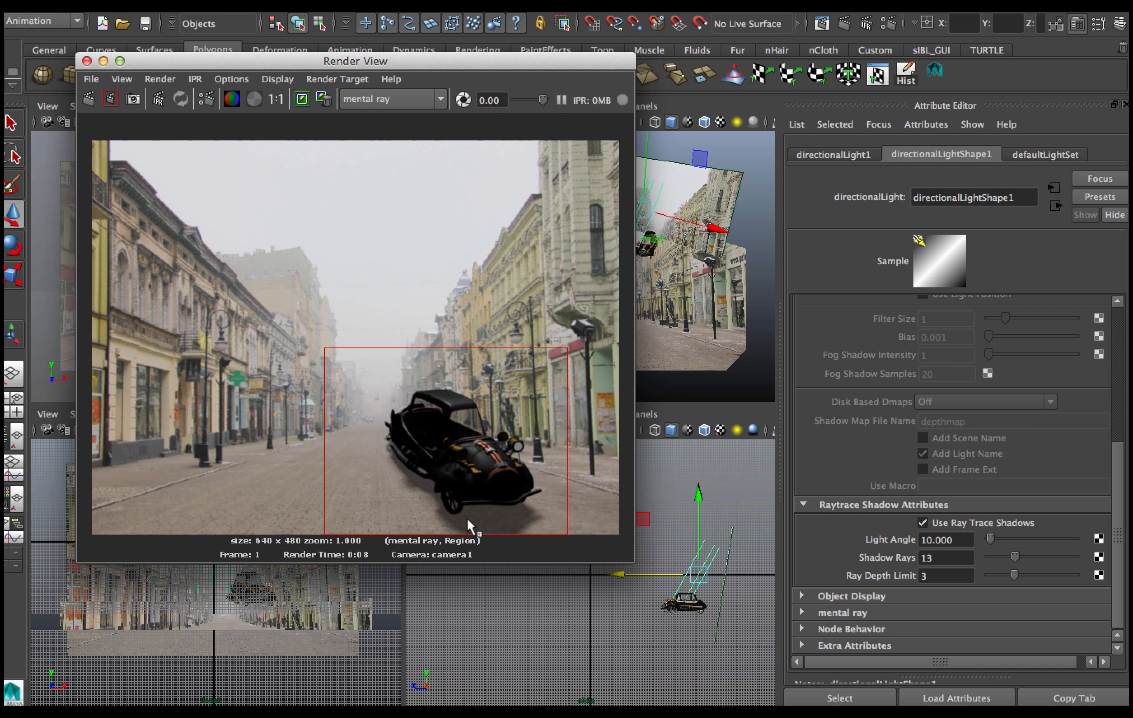
# Set the light's Shadow Rays to 10 and render the full camera1 frame.
pyautogui.moveTo(944, 556); pyautogui.dragTo(911, 561)
pyautogui.write('10')
pyautogui.press('Return')
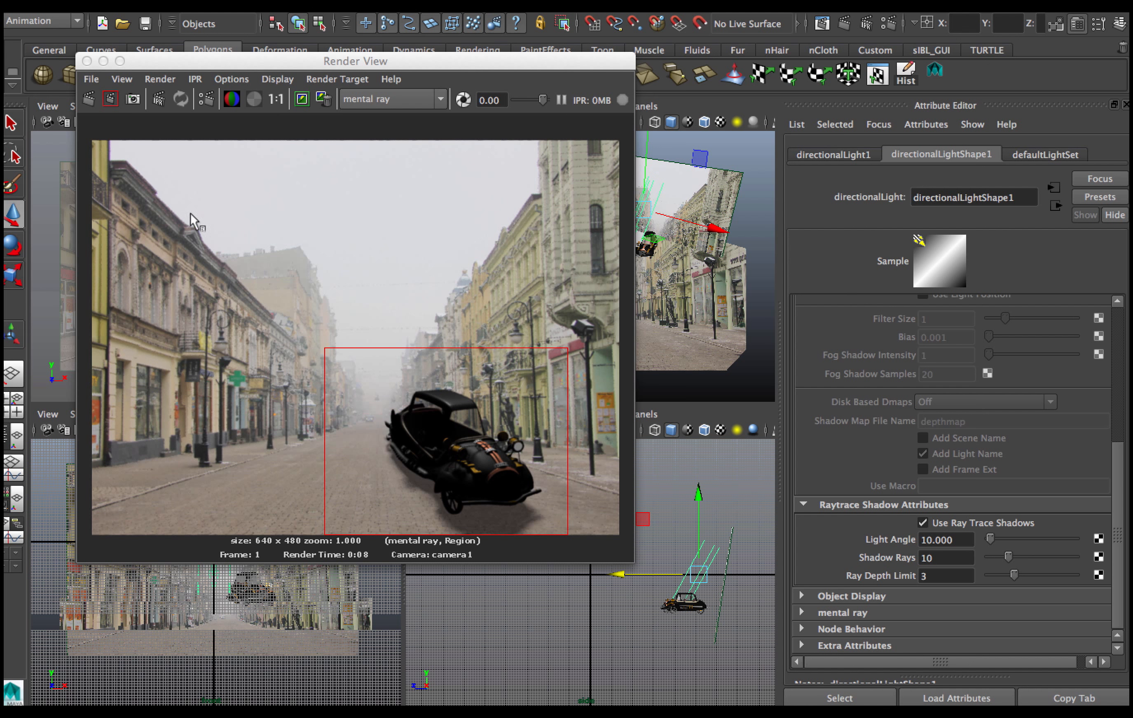
pyautogui.click(89, 99)
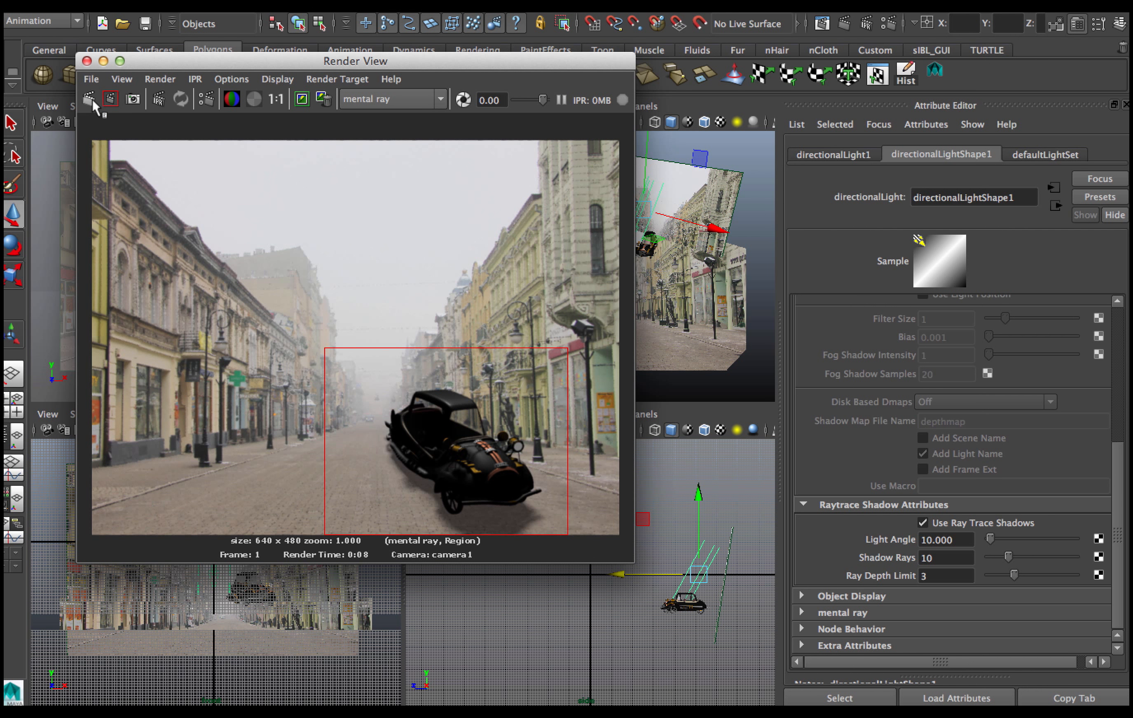
pyautogui.click(90, 99)
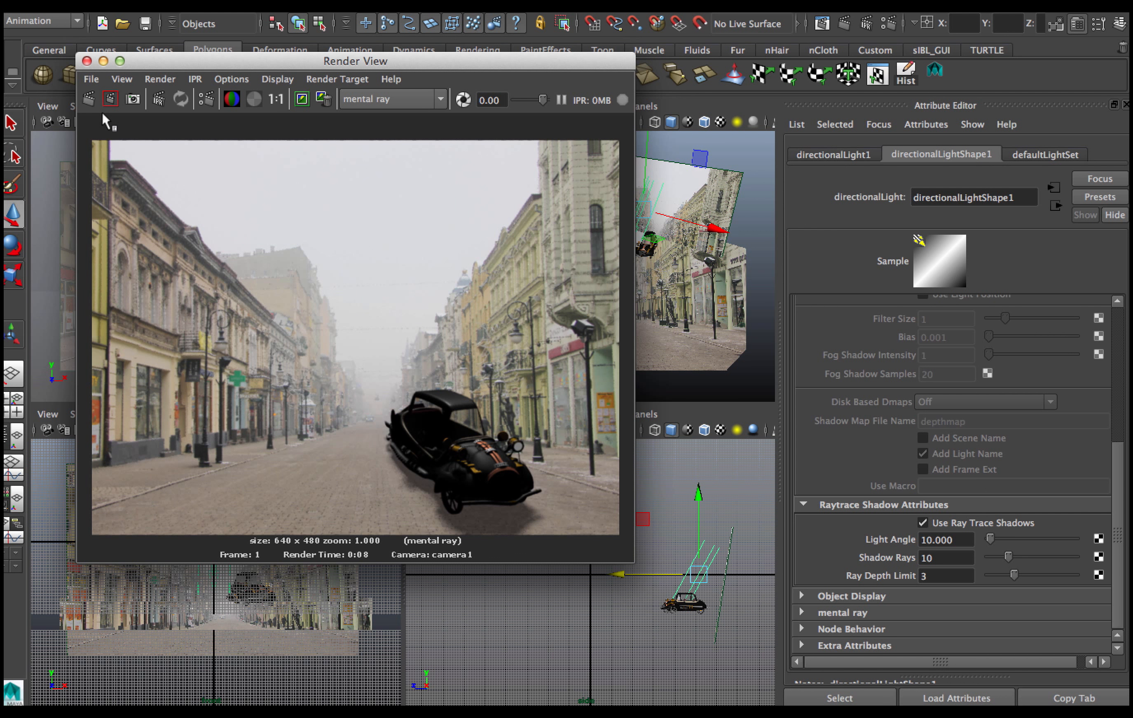
# Open the ground plane's useBackground2 material and compare the render's alpha channel with its RGB view.
pyautogui.click(698, 387)
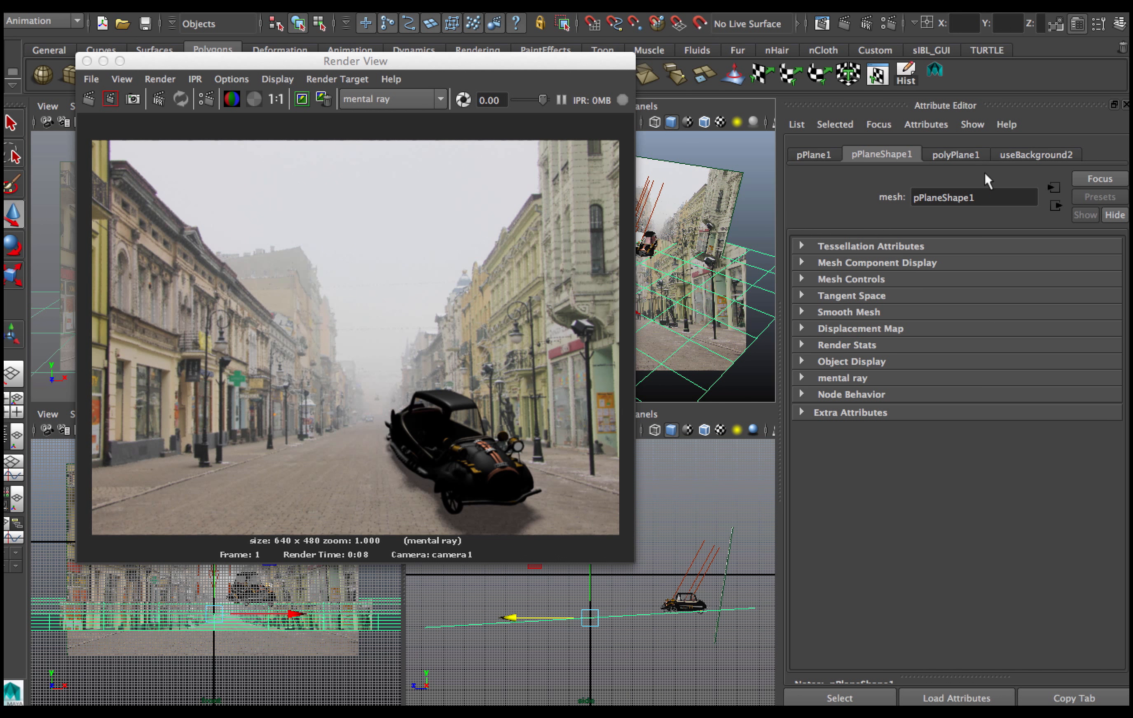
pyautogui.click(1018, 156)
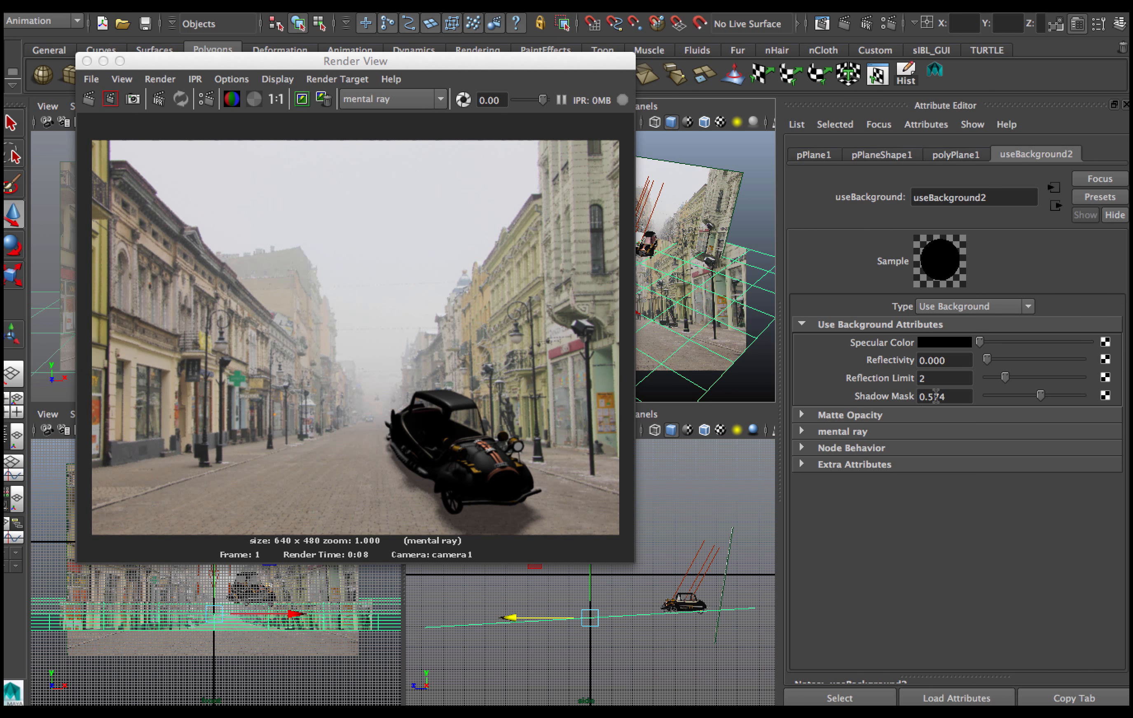
pyautogui.moveTo(390, 63); pyautogui.dragTo(566, 56)
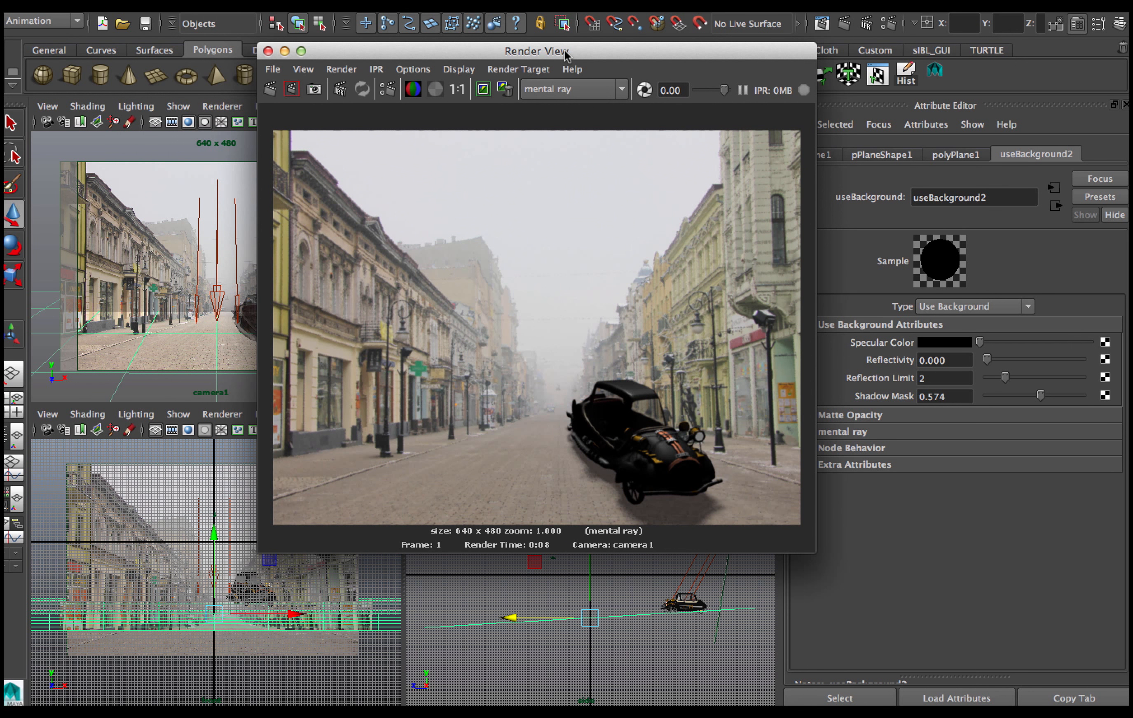
pyautogui.click(435, 89)
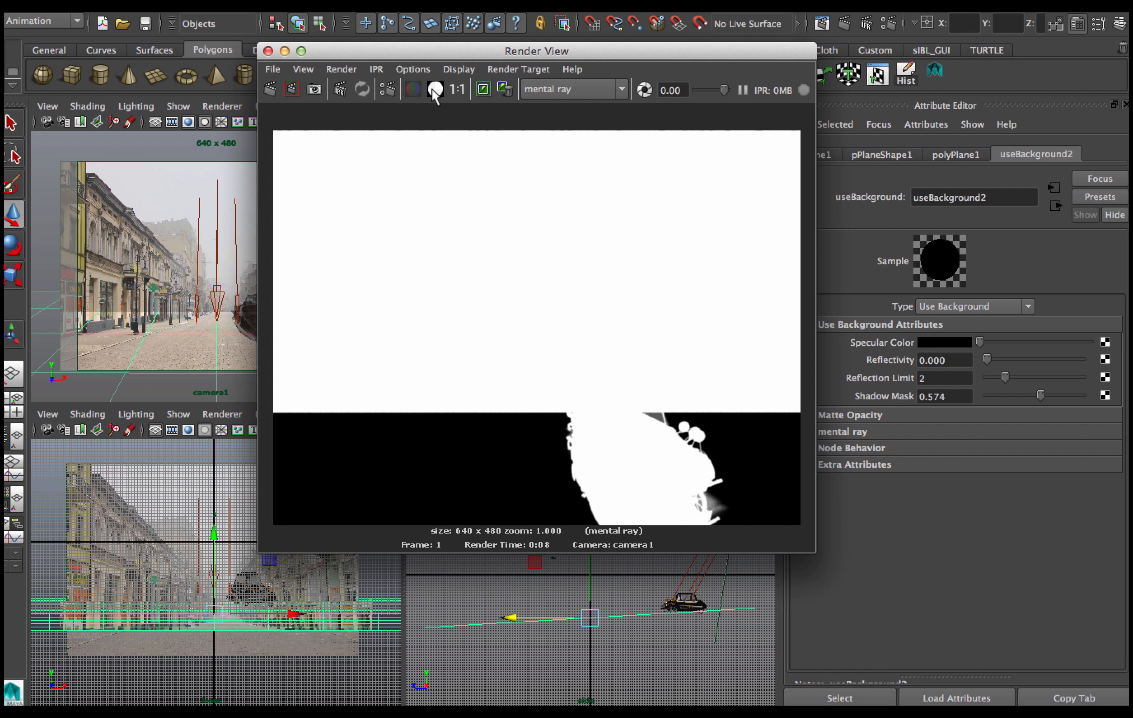
pyautogui.click(412, 88)
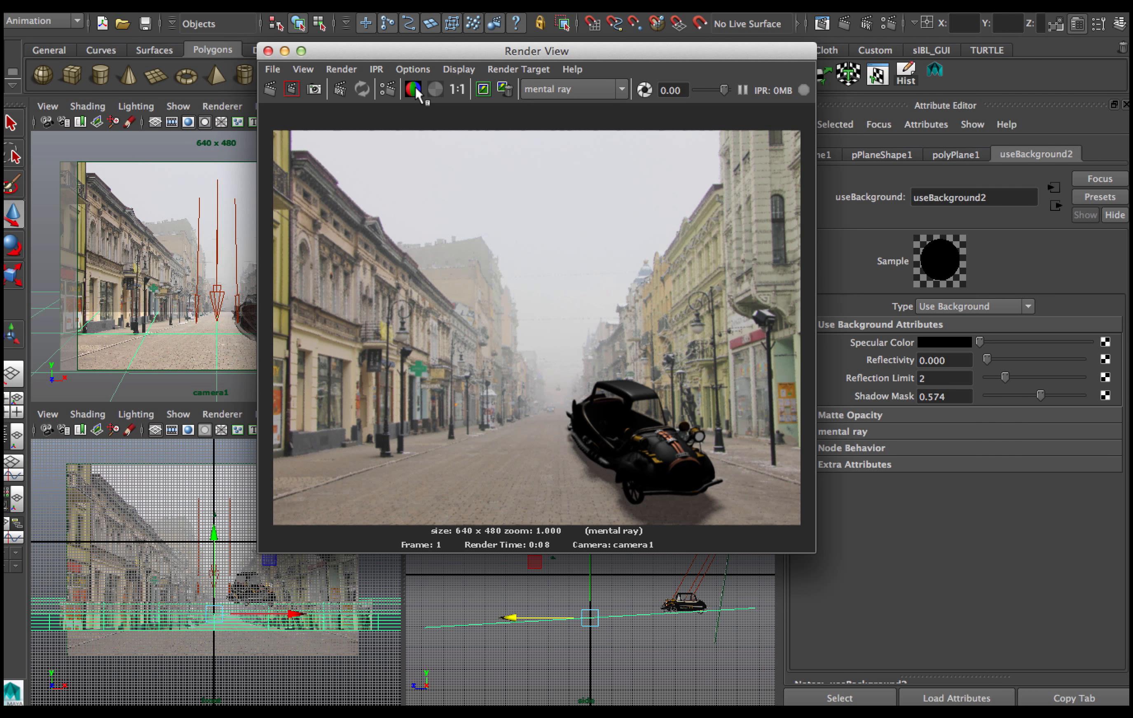
pyautogui.click(434, 89)
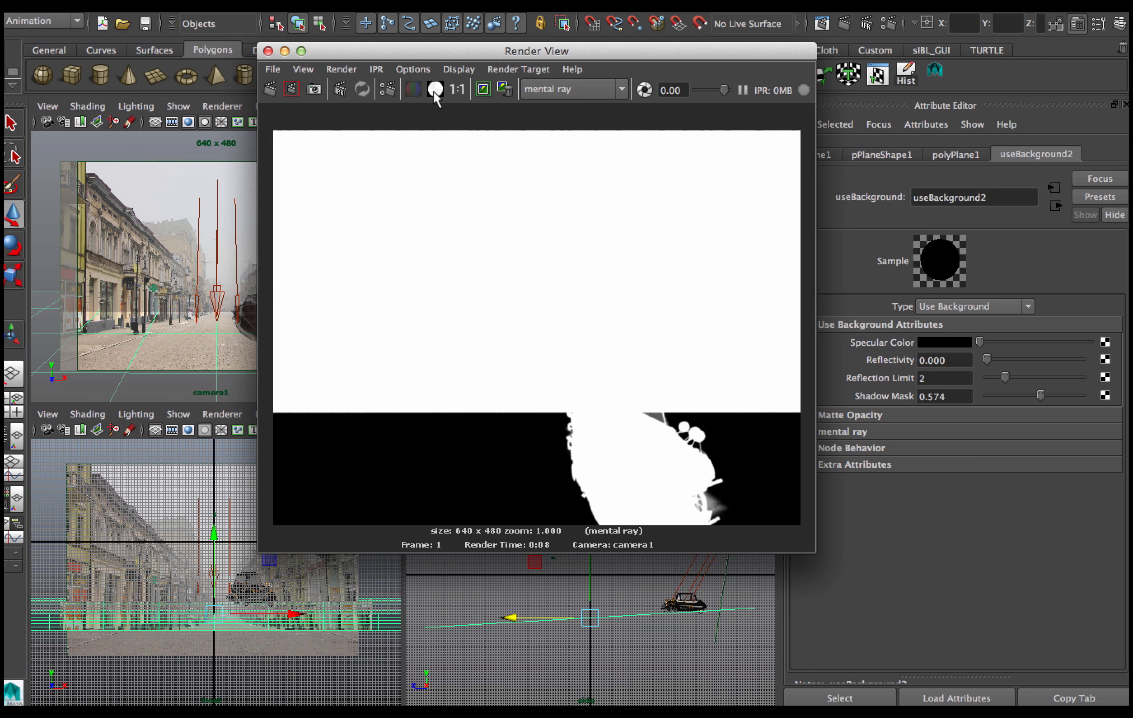